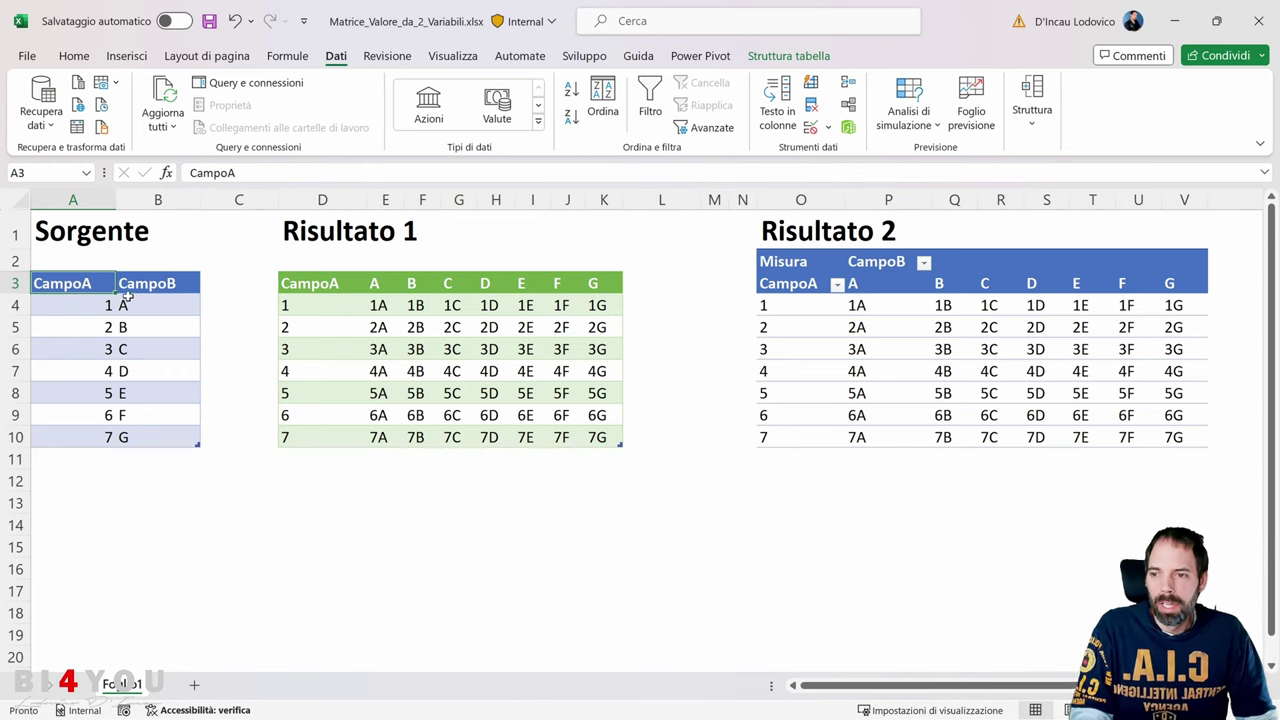
# Review the Sorgente table's CampoA values 1–7 and CampoB letters A–G
pyautogui.moveTo(96, 285); pyautogui.dragTo(147, 435)
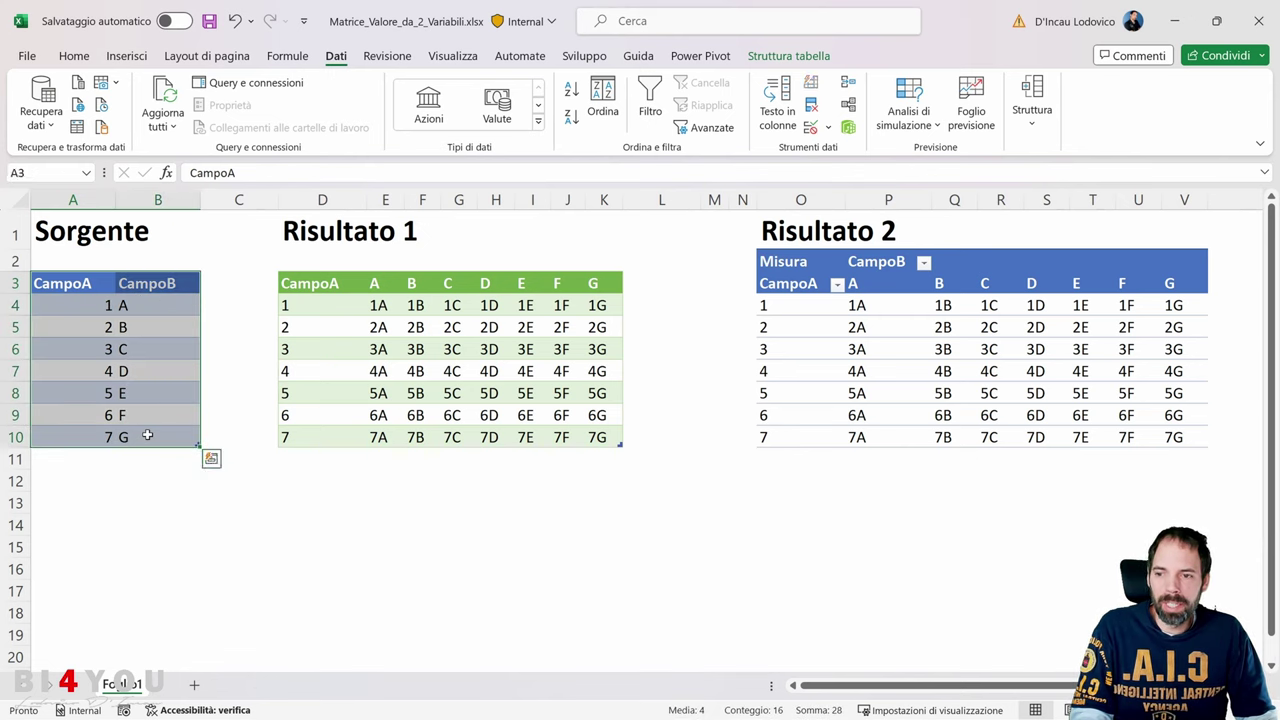
pyautogui.click(85, 284)
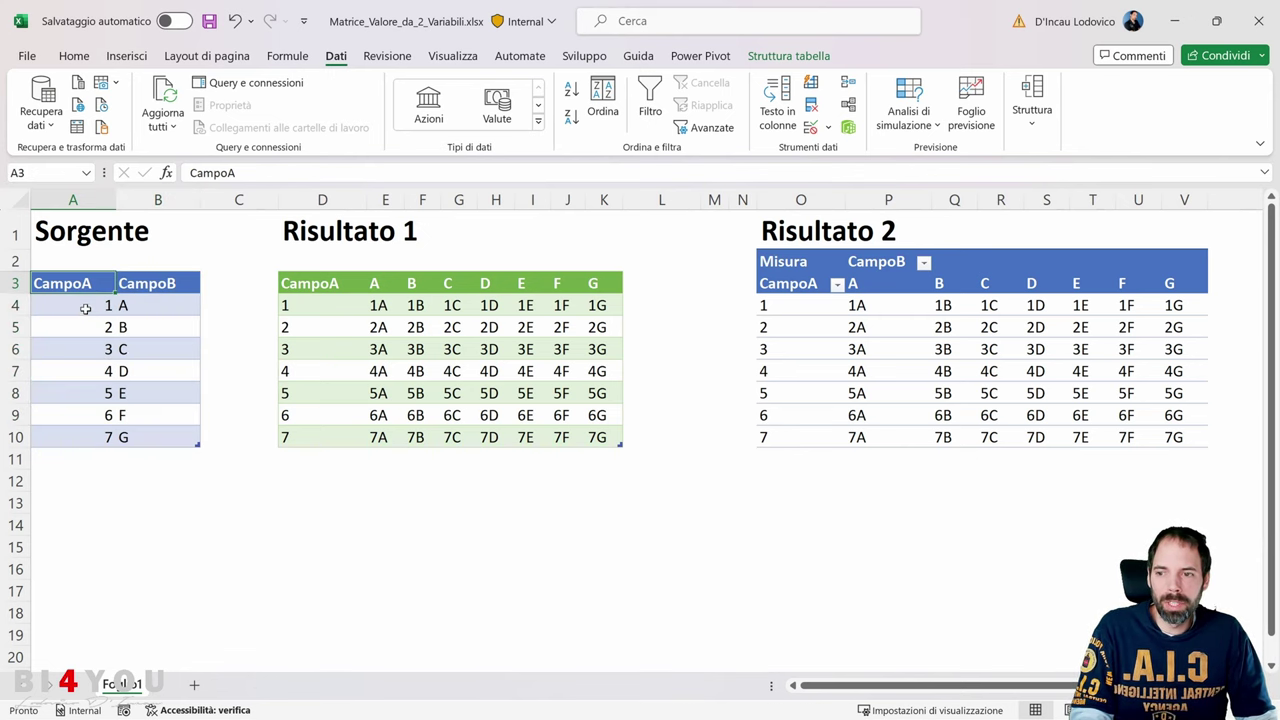
pyautogui.moveTo(85, 308); pyautogui.dragTo(77, 437)
pyautogui.click(152, 284)
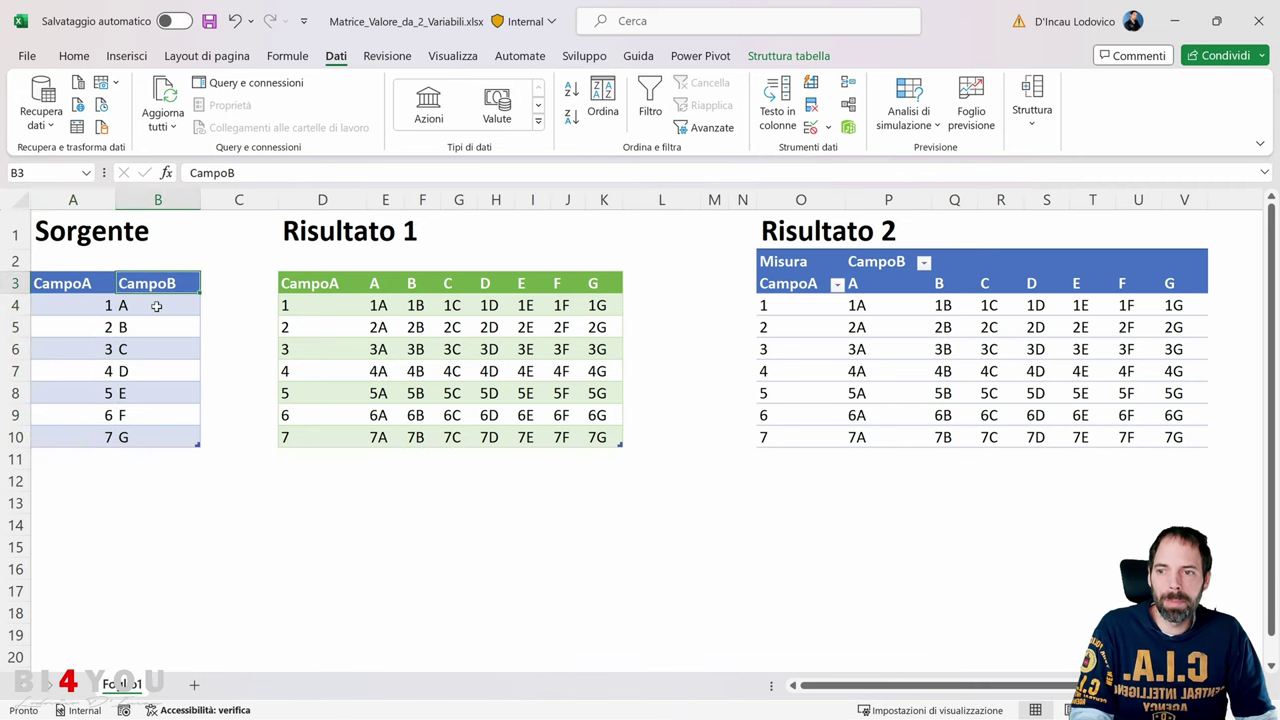
pyautogui.moveTo(156, 306); pyautogui.dragTo(146, 435)
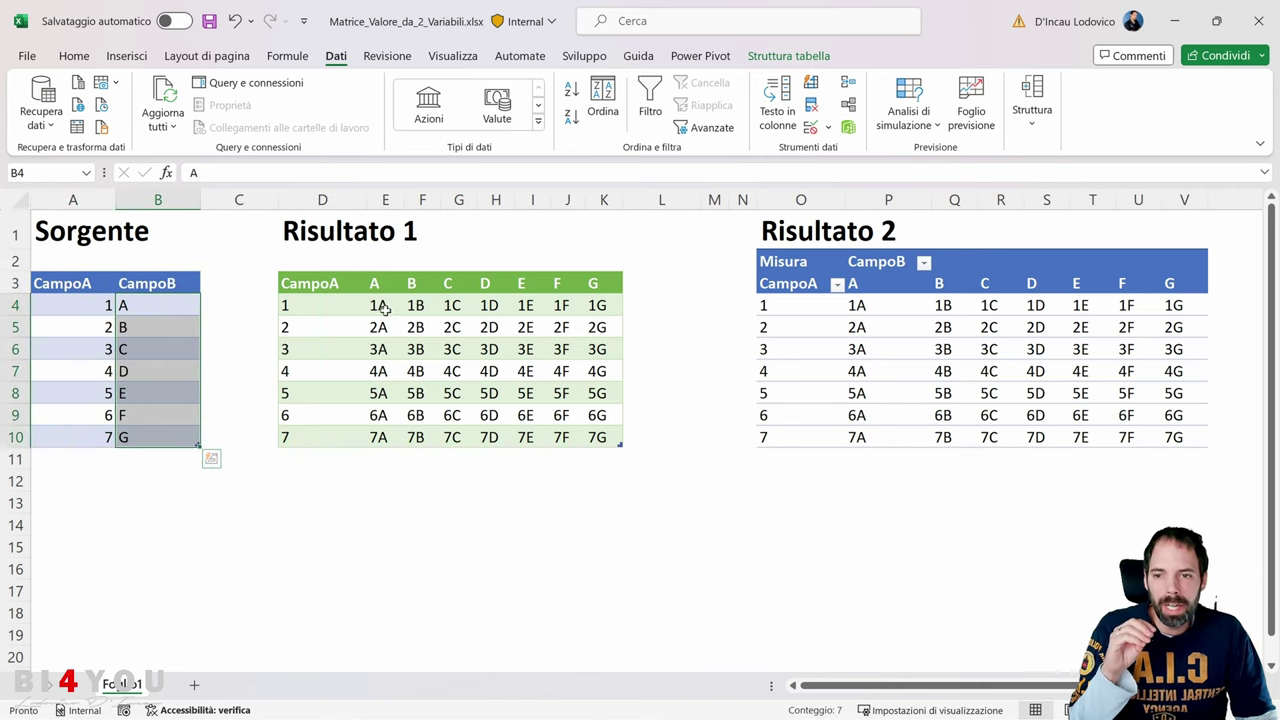
# Inspect Risultato 1's combined values, such as 1A, 1B, 2A, 2B and 7G, with their headers
pyautogui.moveTo(382, 306); pyautogui.dragTo(612, 438)
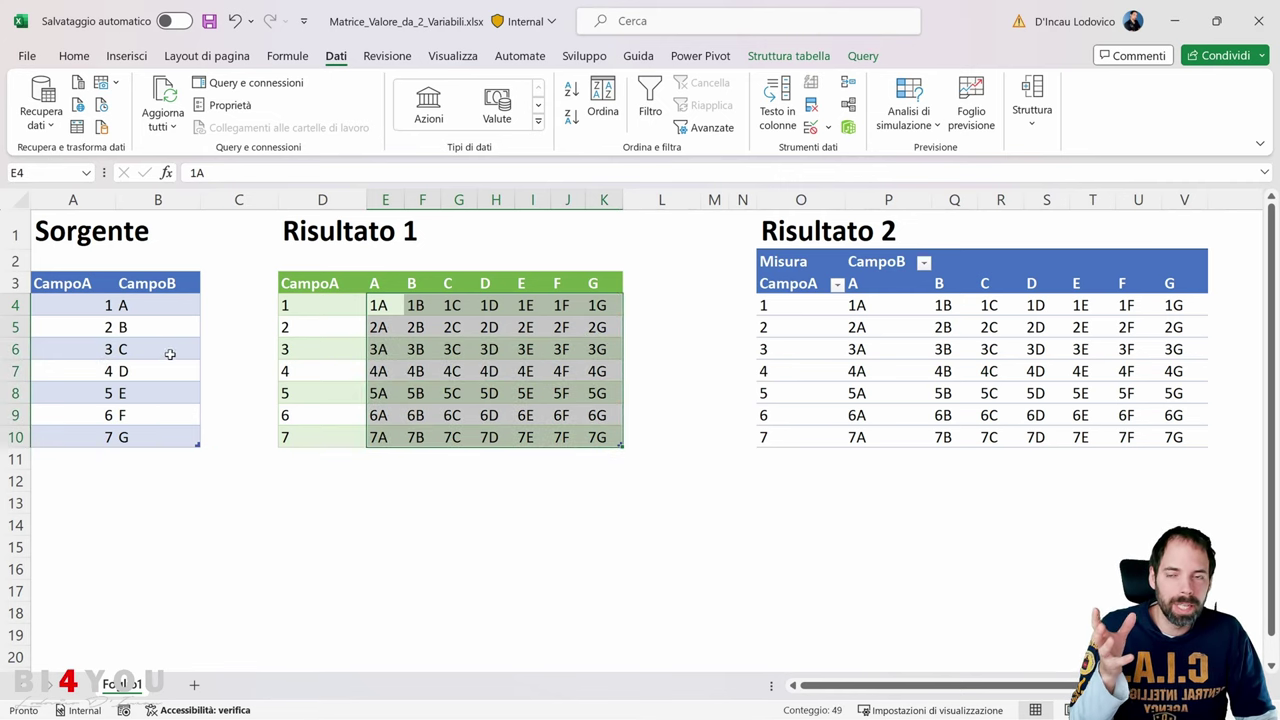
pyautogui.moveTo(331, 306); pyautogui.dragTo(315, 439)
pyautogui.moveTo(378, 283); pyautogui.dragTo(595, 283)
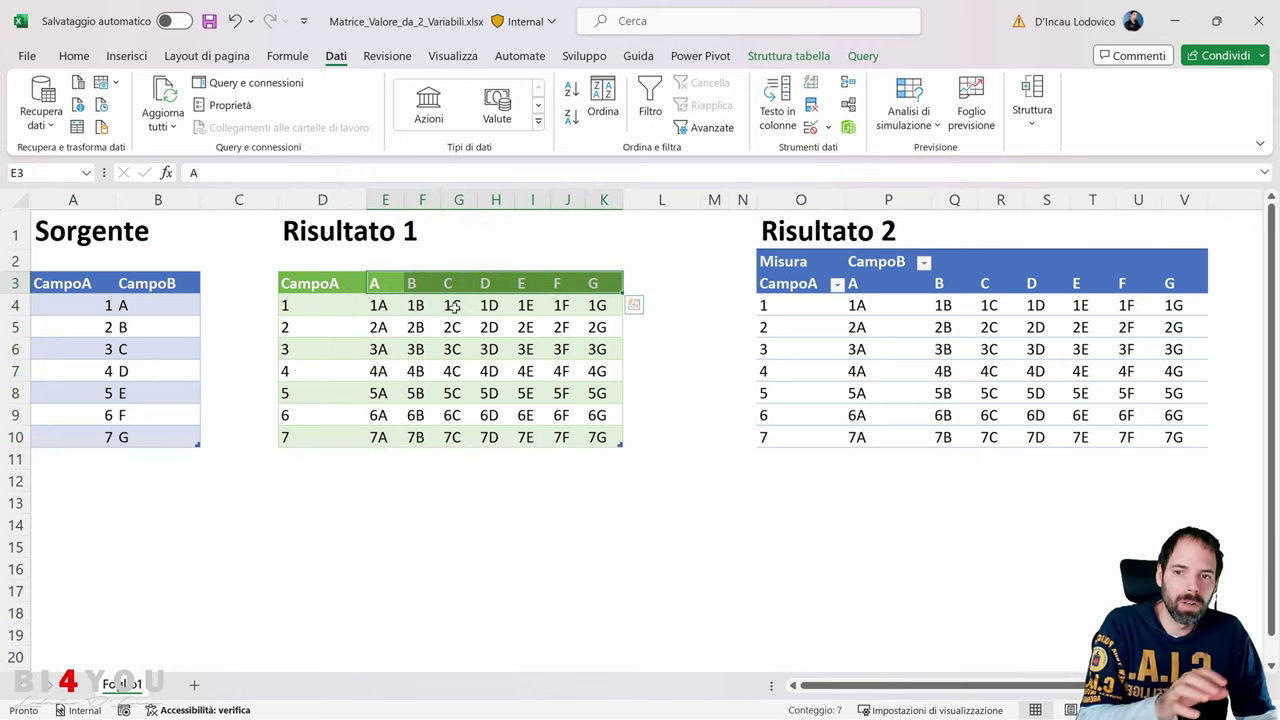
pyautogui.click(380, 307)
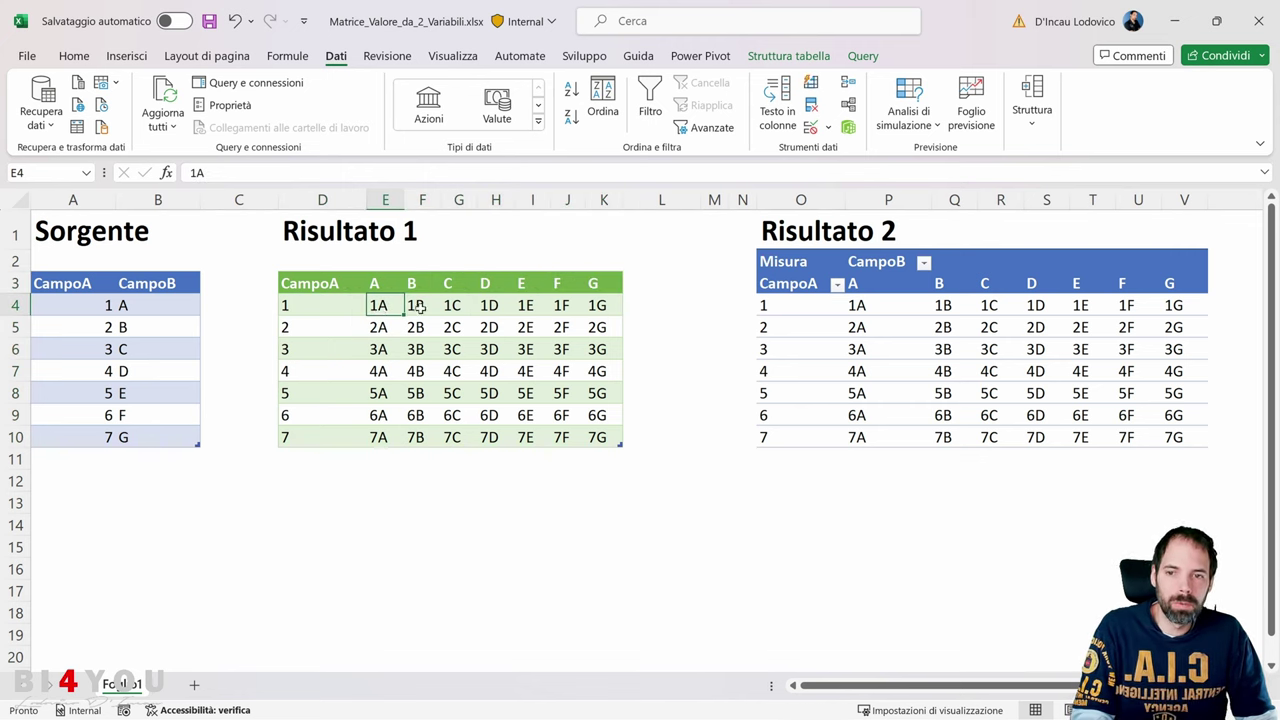
pyautogui.click(418, 308)
pyautogui.click(380, 327)
pyautogui.click(415, 327)
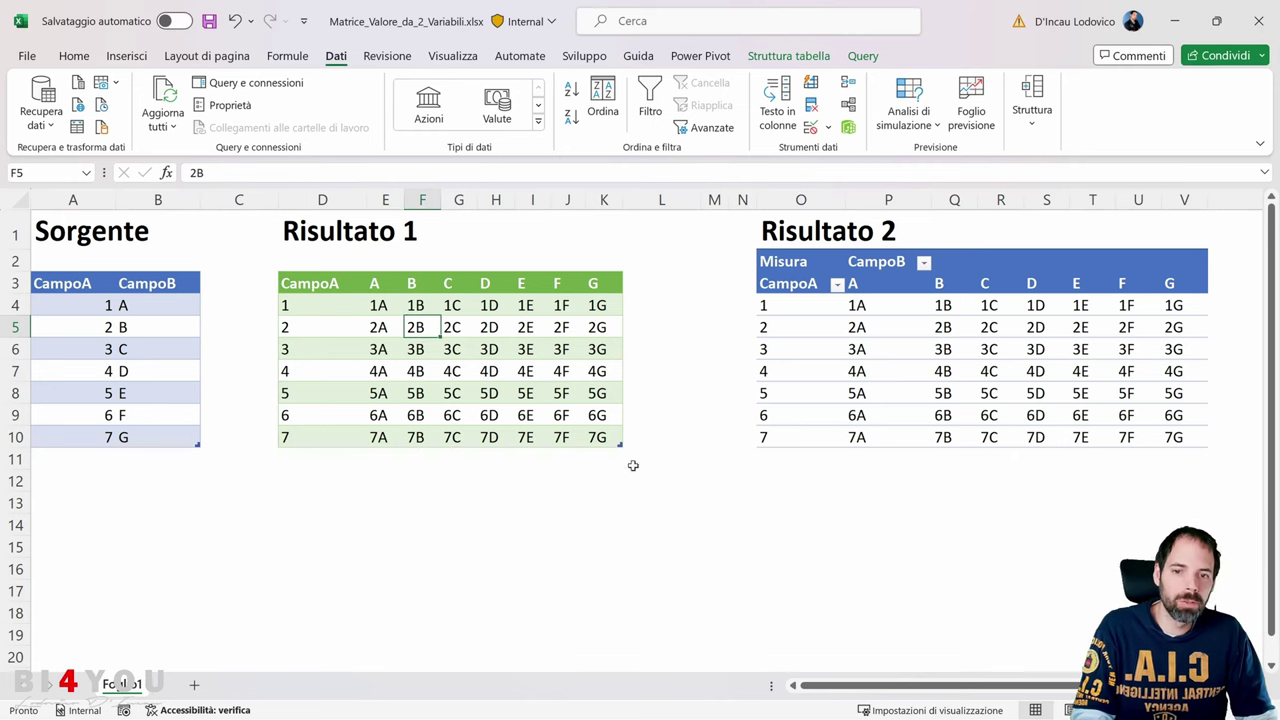
pyautogui.click(600, 437)
# Add a new Sorgente row with CampoA 8 and CampoB H
pyautogui.click(71, 460)
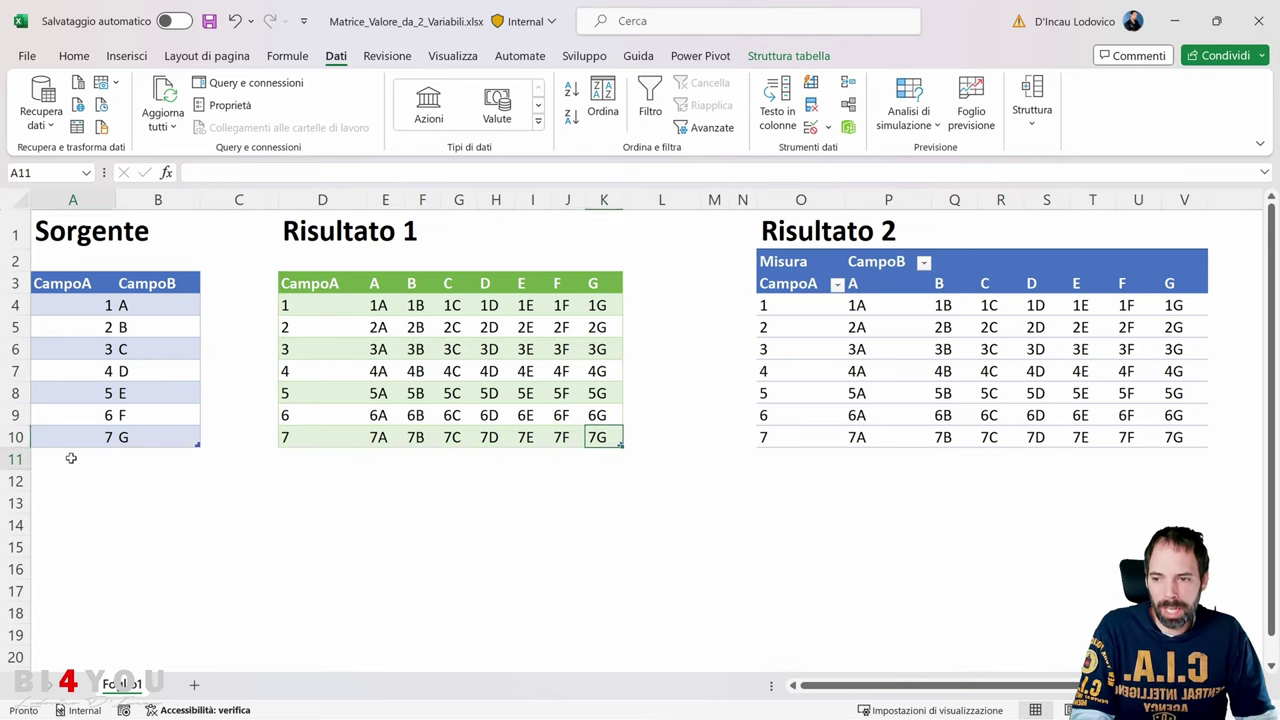
pyautogui.write('8')
pyautogui.press('Tab')
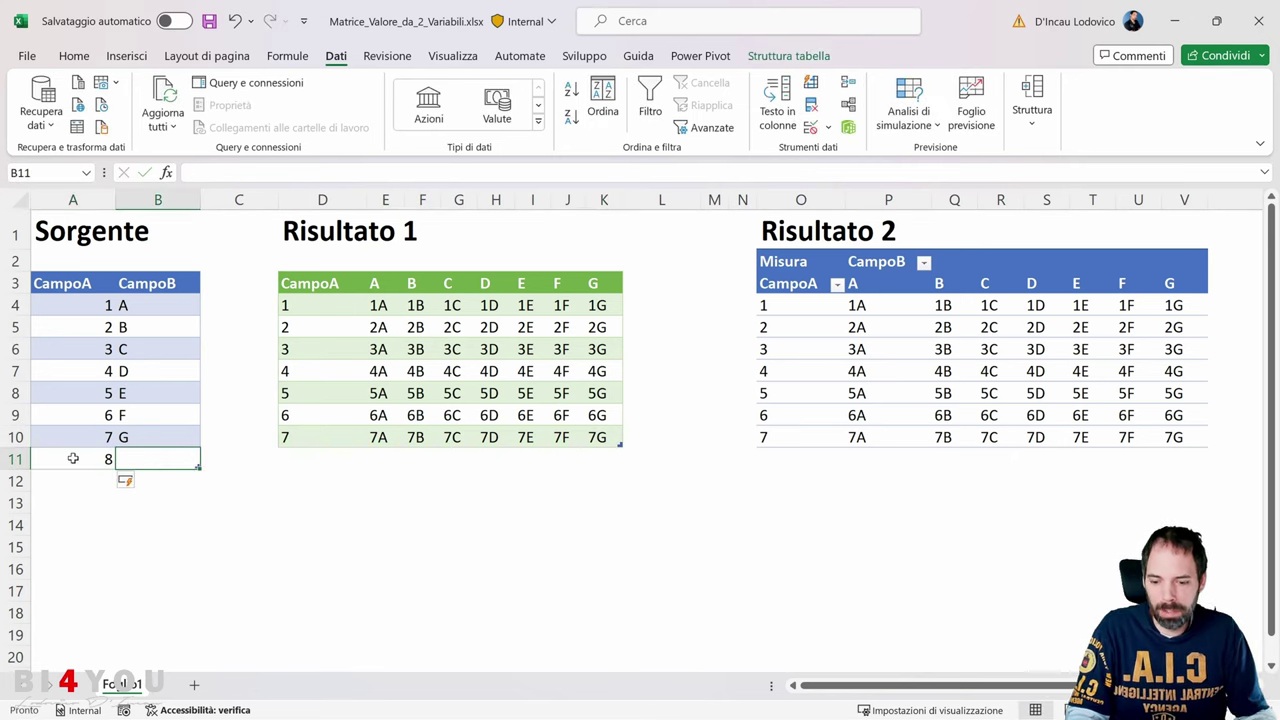
pyautogui.write('H')
pyautogui.press('Return')
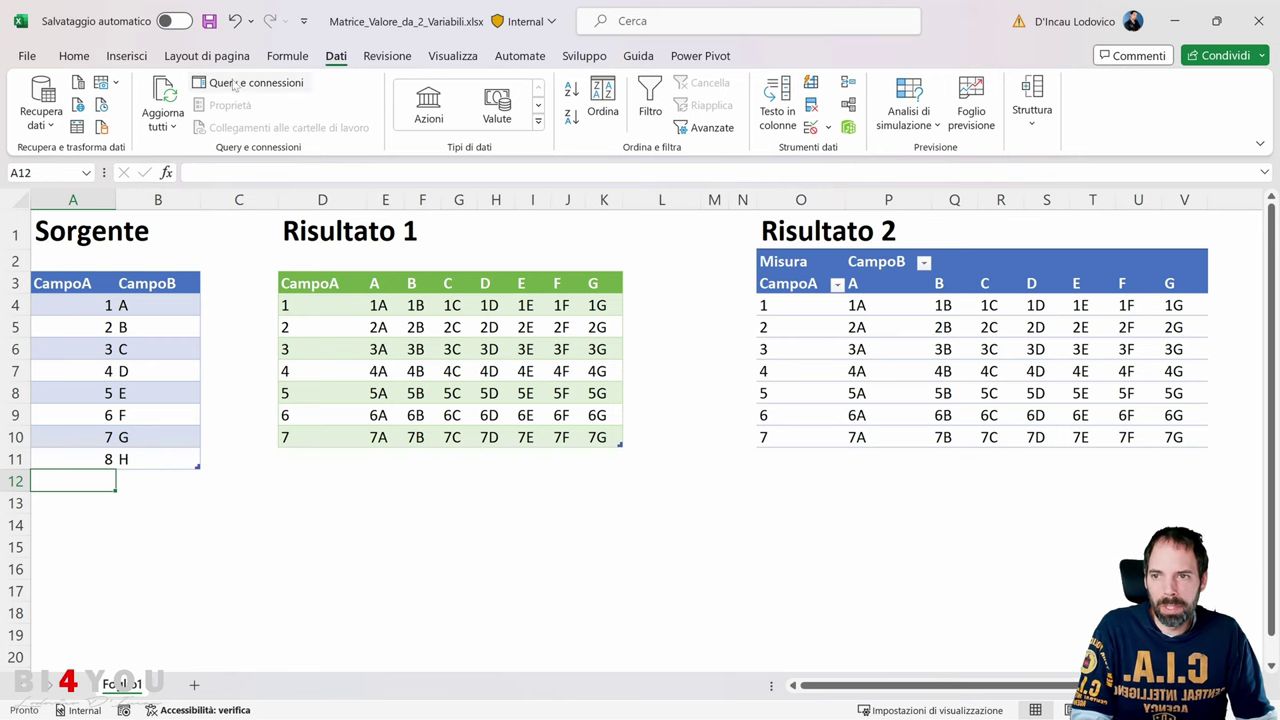
# Refresh all queries and check the expanded results, such as 3F
pyautogui.click(162, 100)
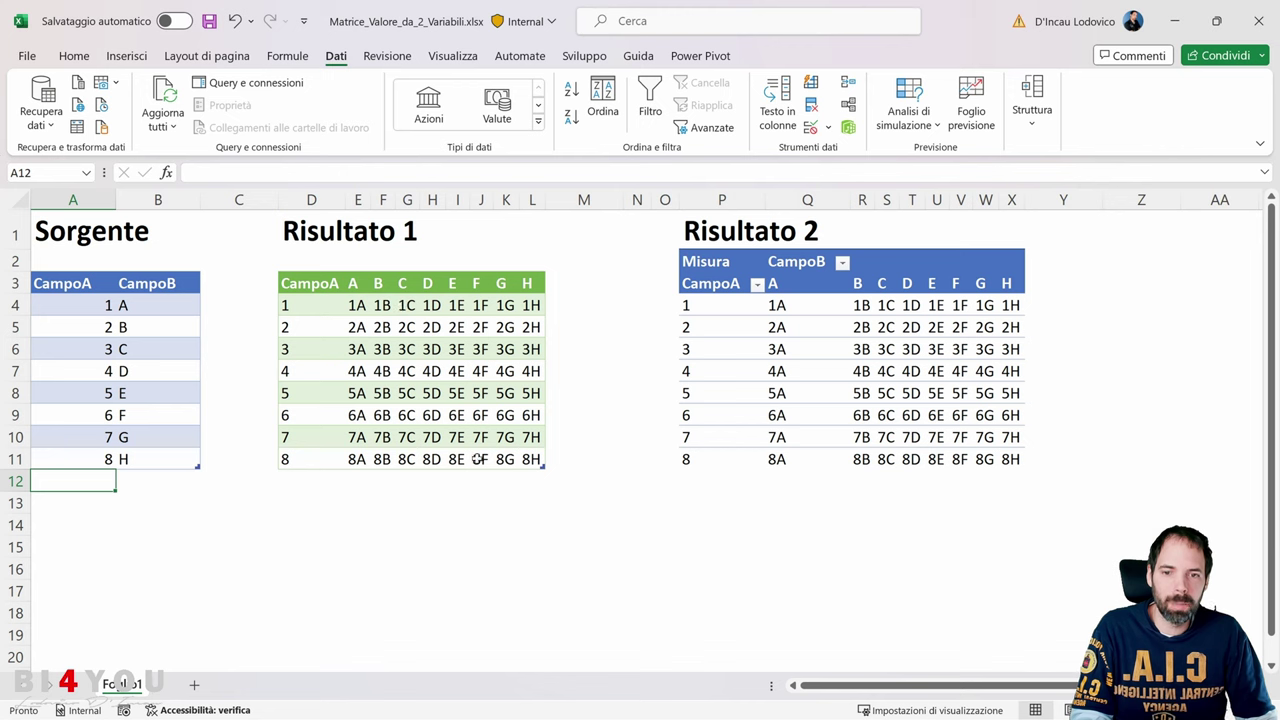
pyautogui.click(490, 347)
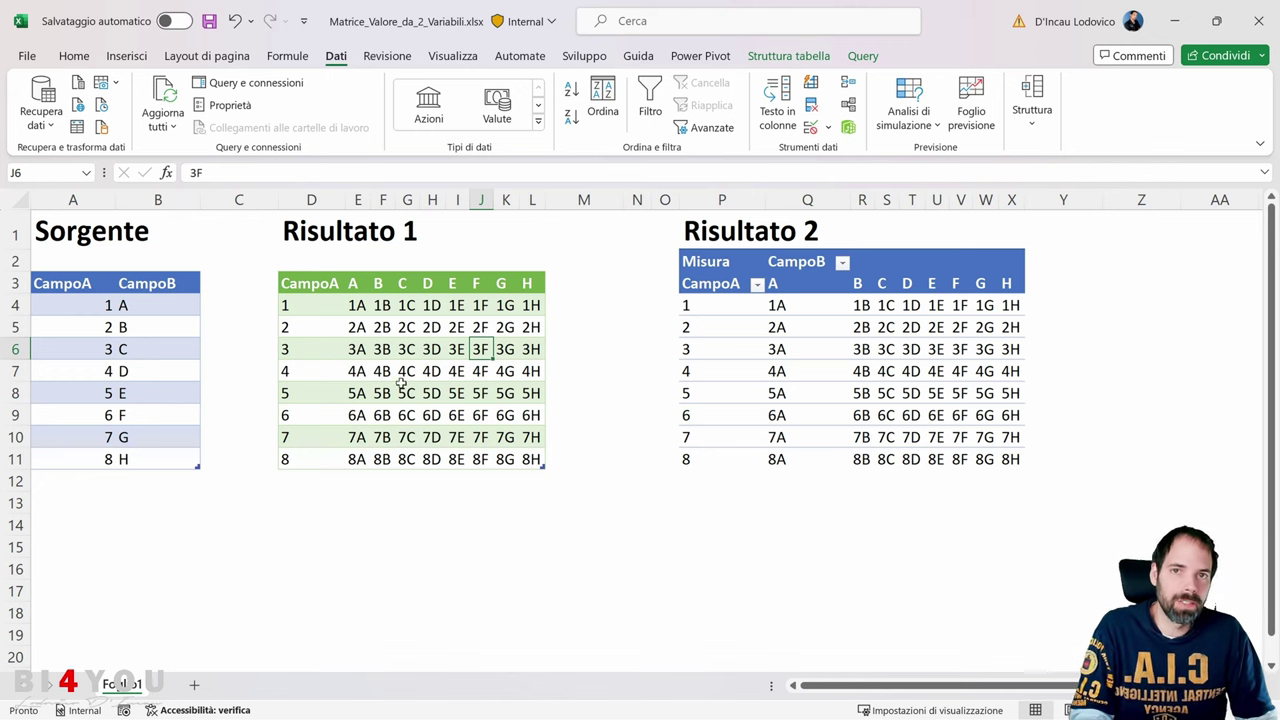
pyautogui.click(75, 290)
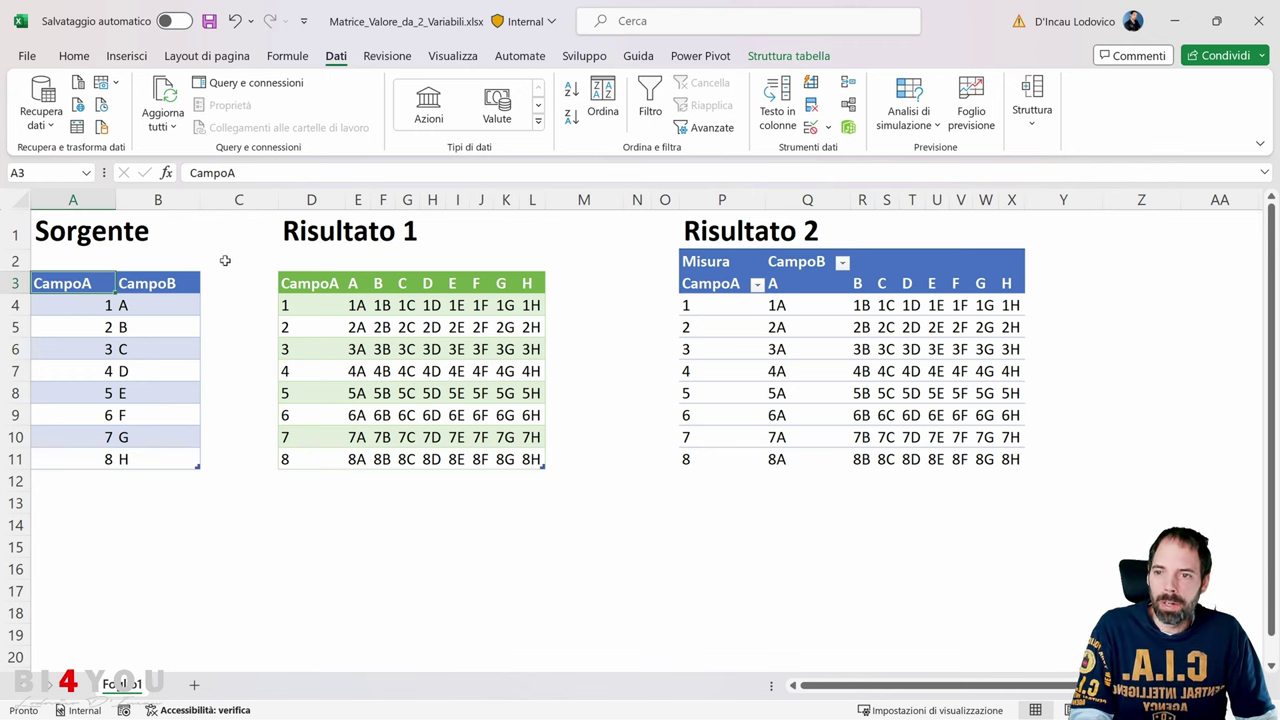
pyautogui.moveTo(341, 222); pyautogui.dragTo(964, 374)
pyautogui.moveTo(342, 285); pyautogui.dragTo(519, 452)
pyautogui.click(735, 268)
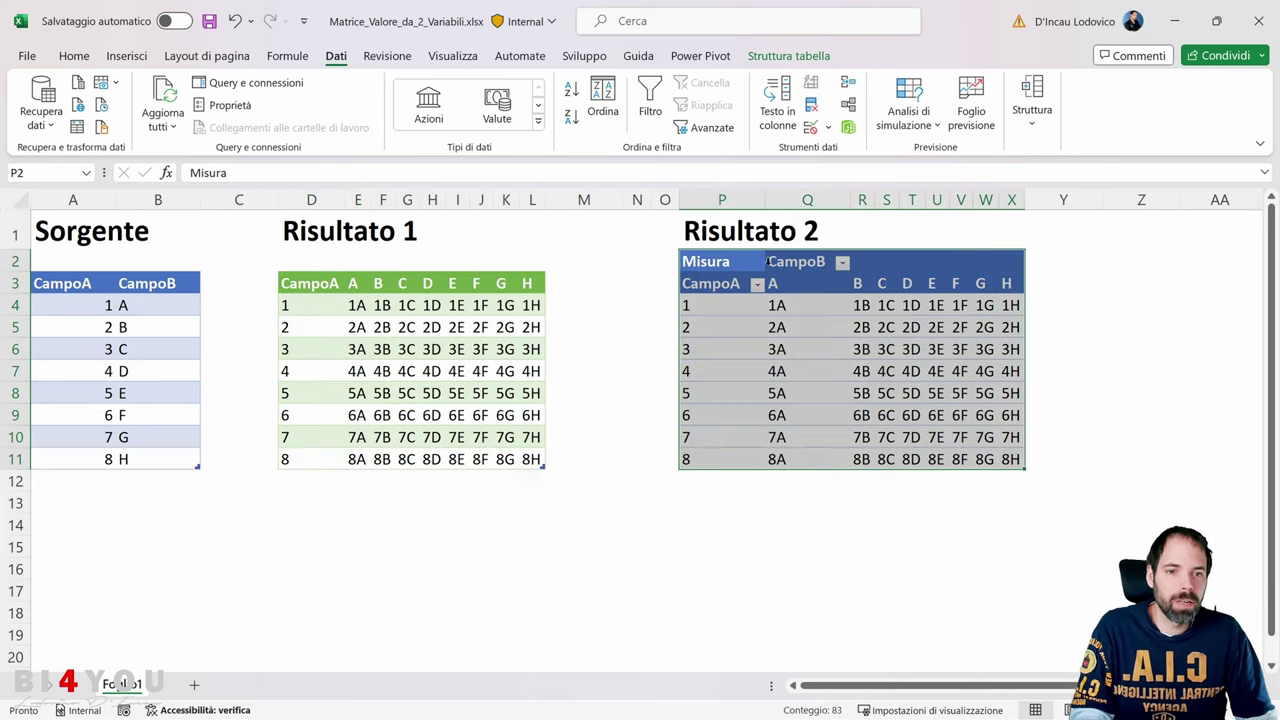
pyautogui.click(889, 392)
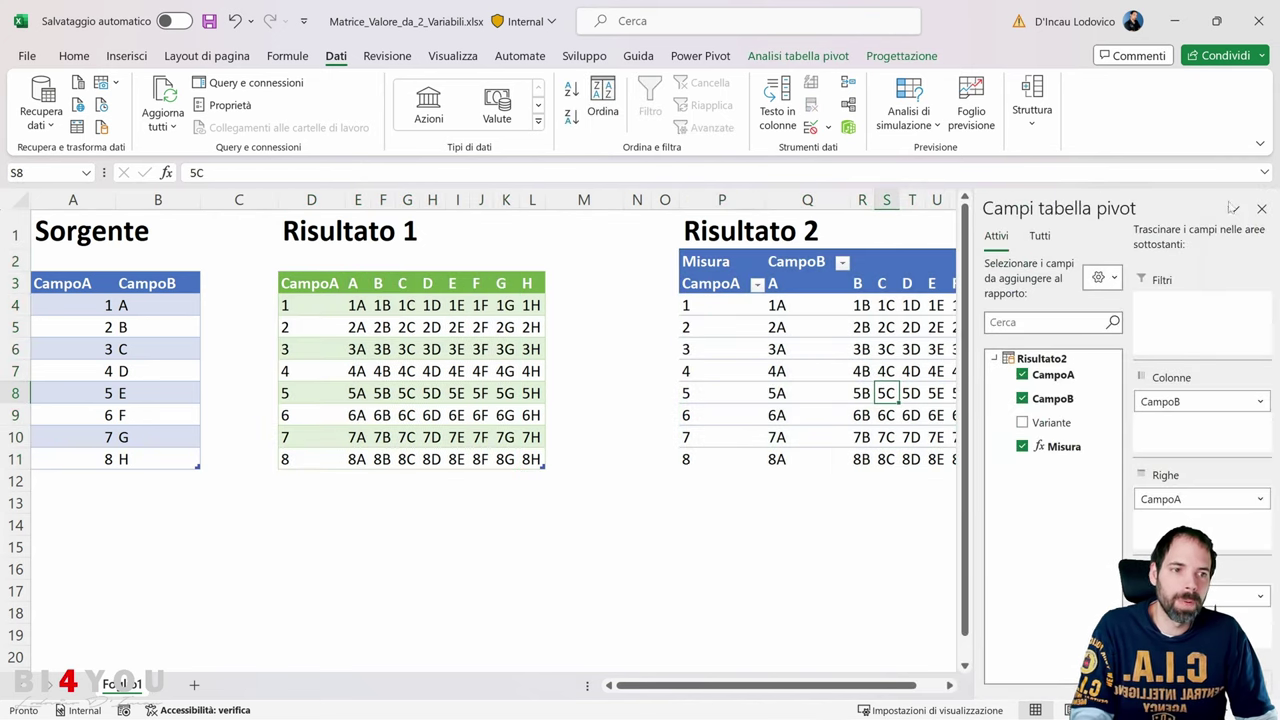
pyautogui.click(1261, 209)
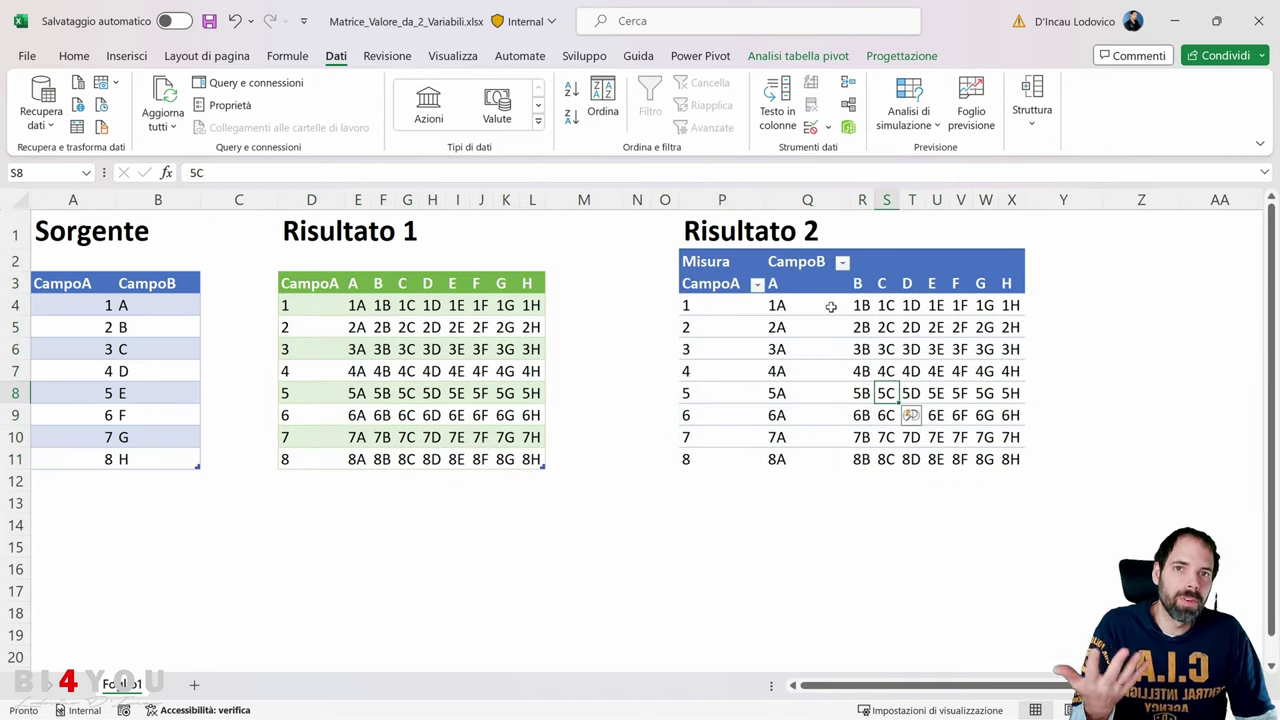
pyautogui.click(70, 283)
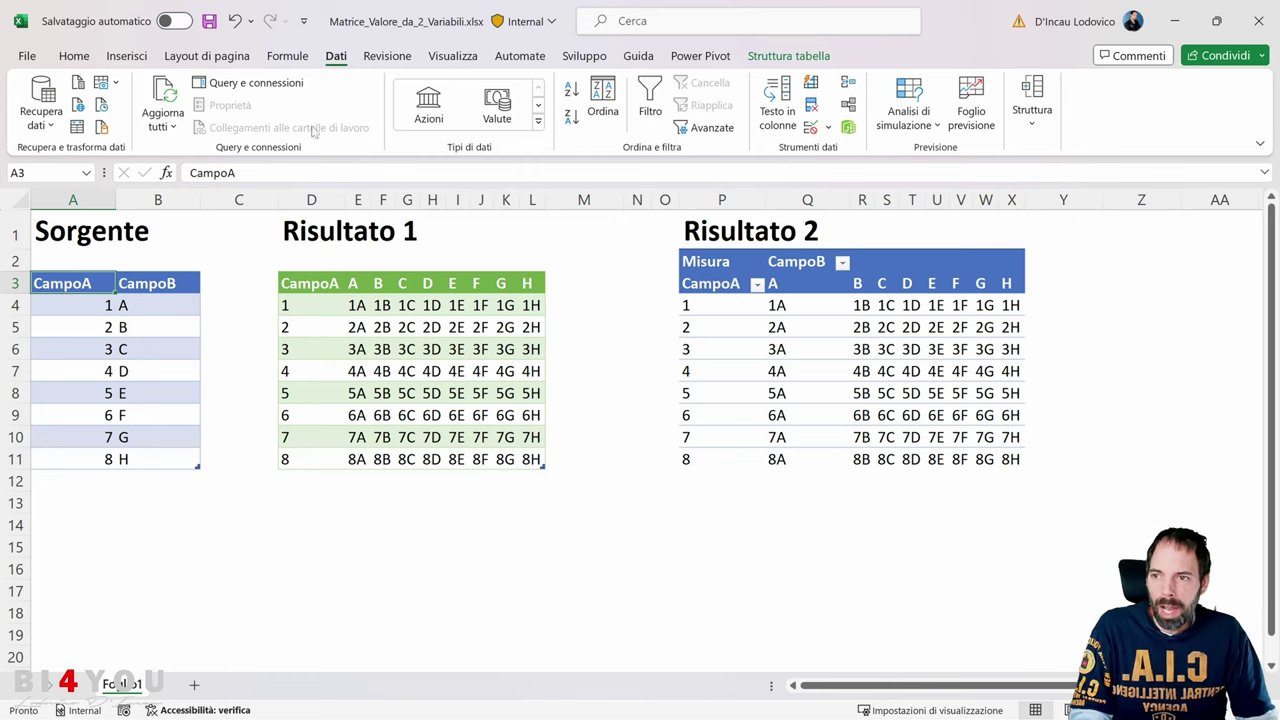
# Select the Sorgente table and launch the Power Query editor from Dati > Recupera dati
pyautogui.moveTo(88, 284); pyautogui.dragTo(169, 457)
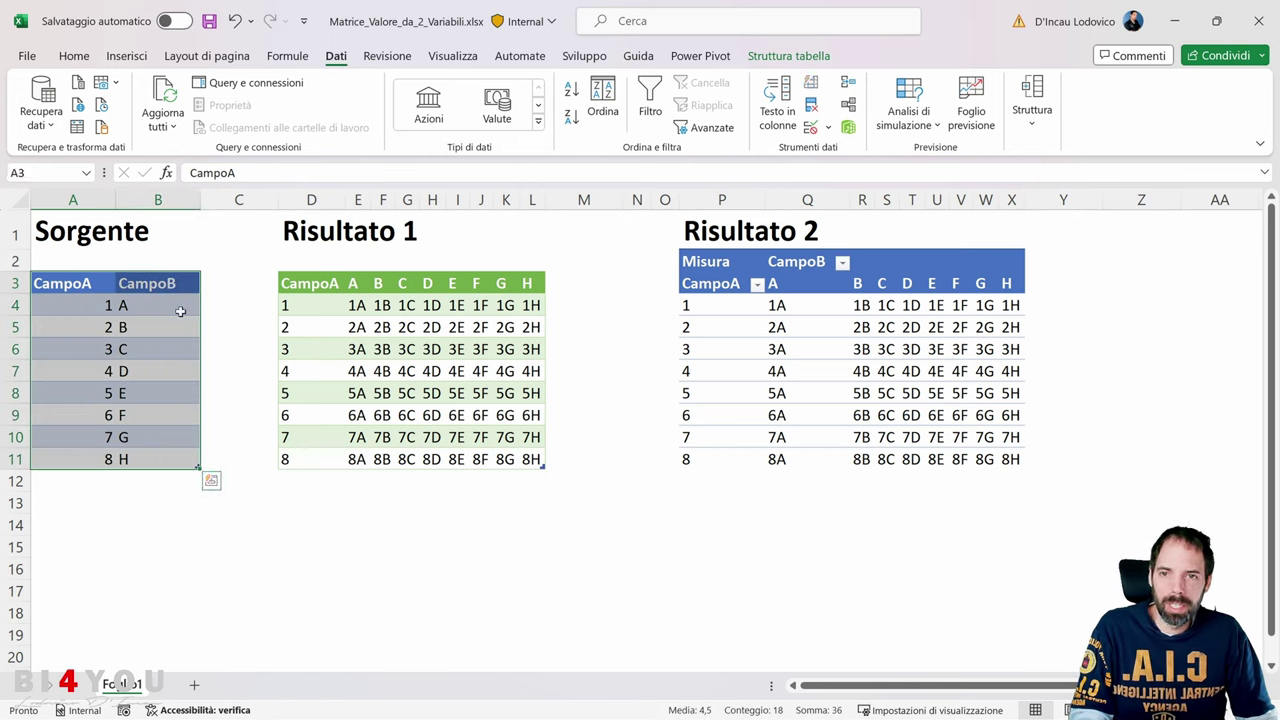
pyautogui.click(143, 59)
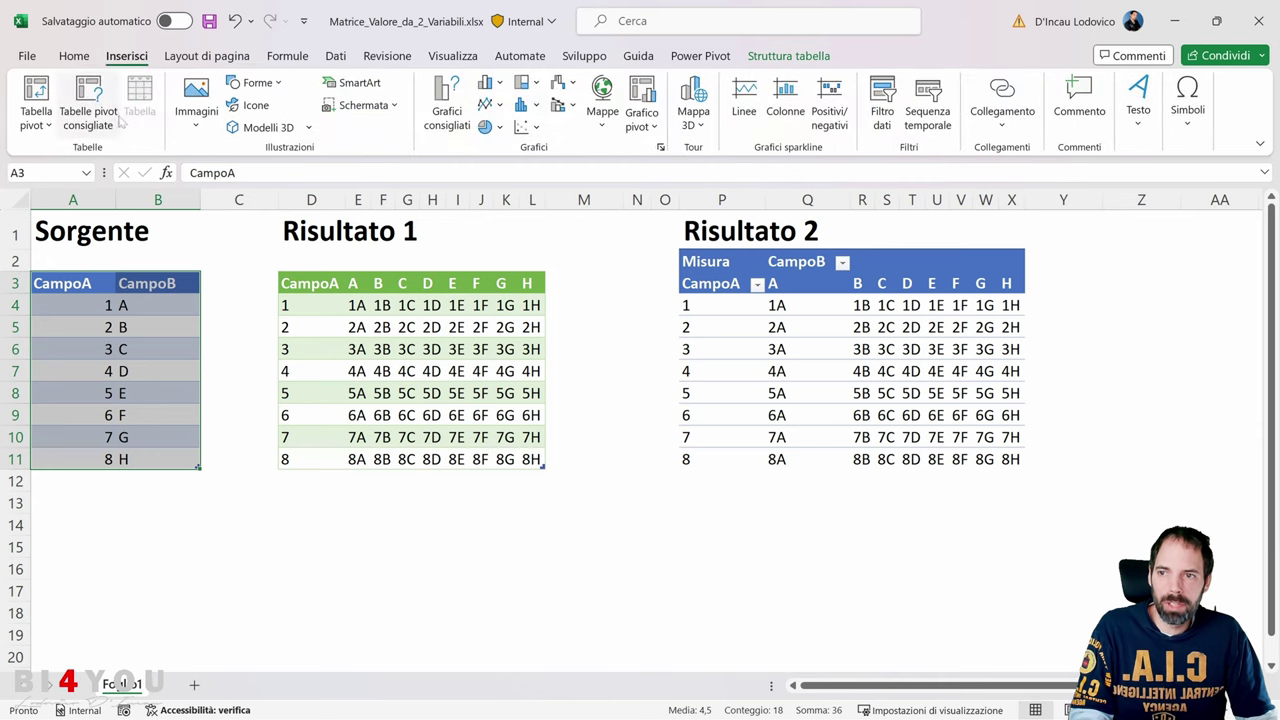
pyautogui.click(789, 56)
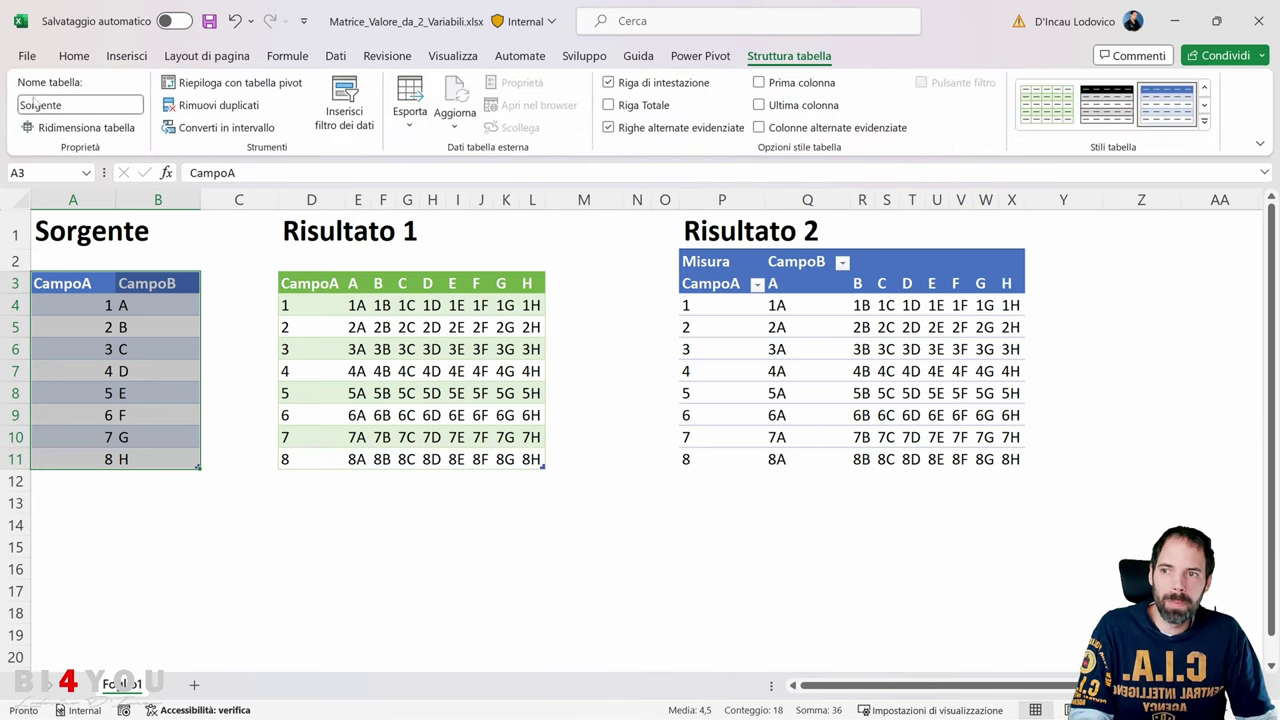
pyautogui.click(336, 56)
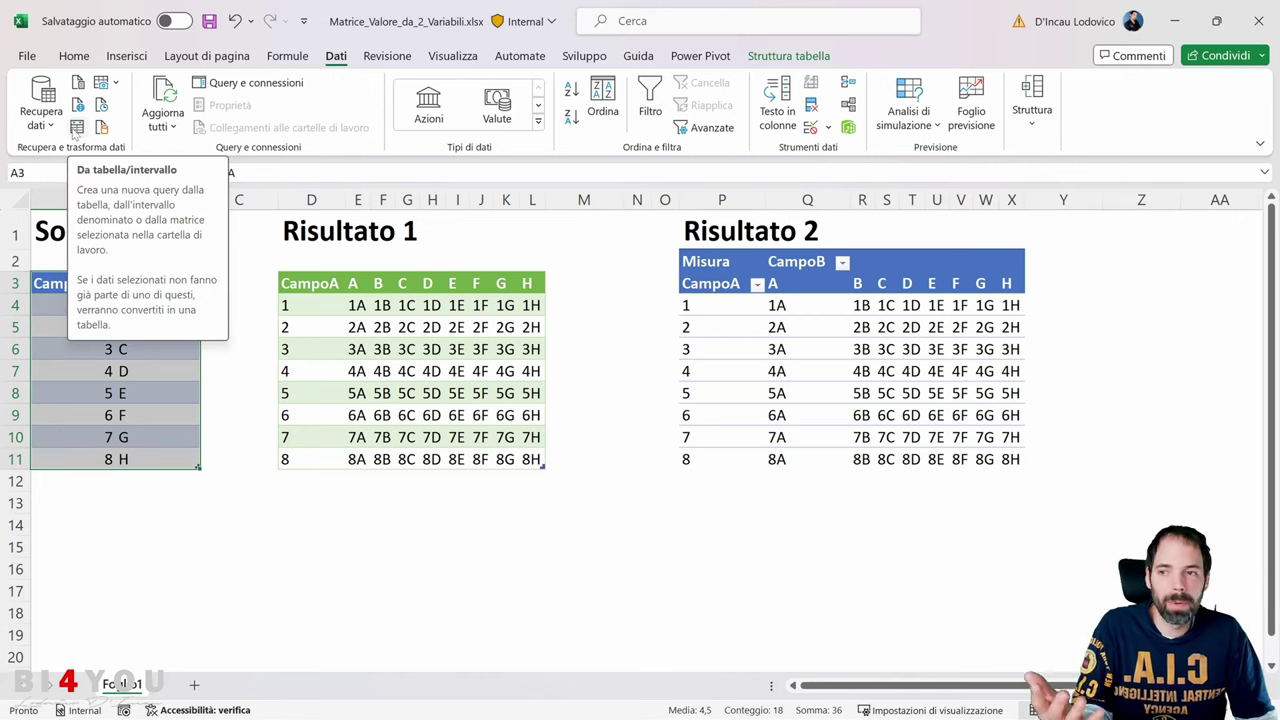
pyautogui.click(41, 105)
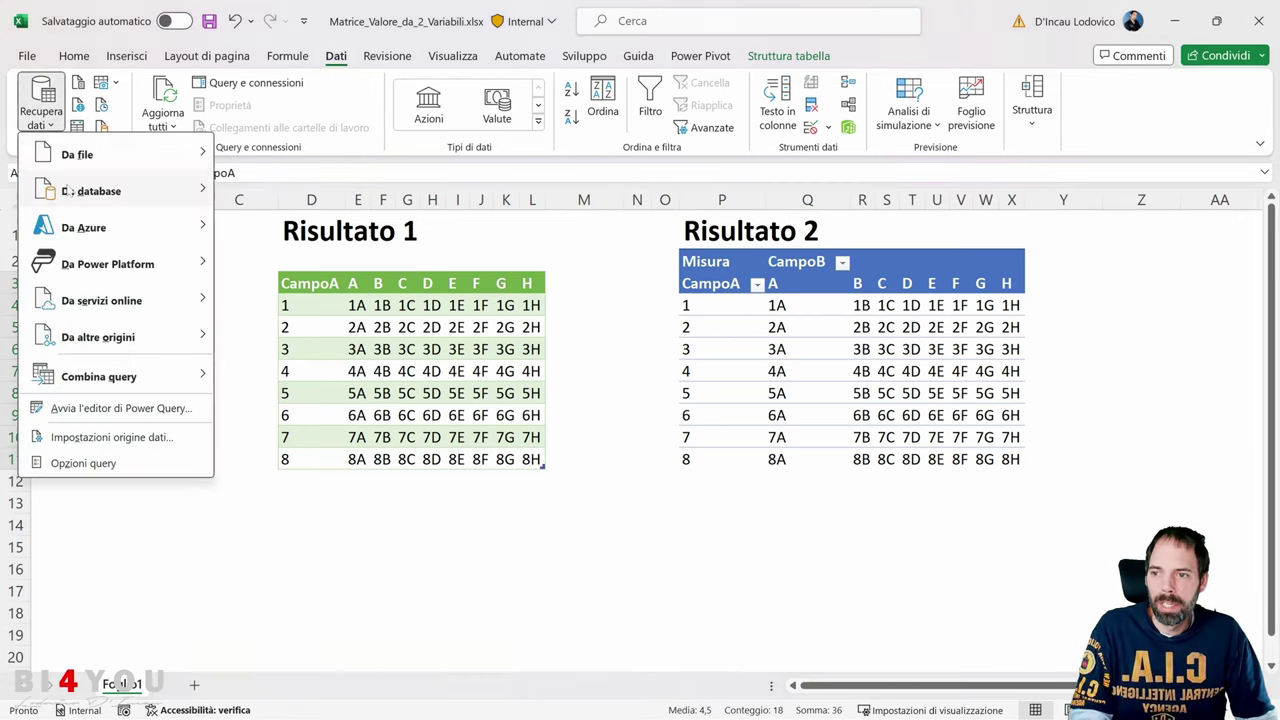
pyautogui.click(104, 416)
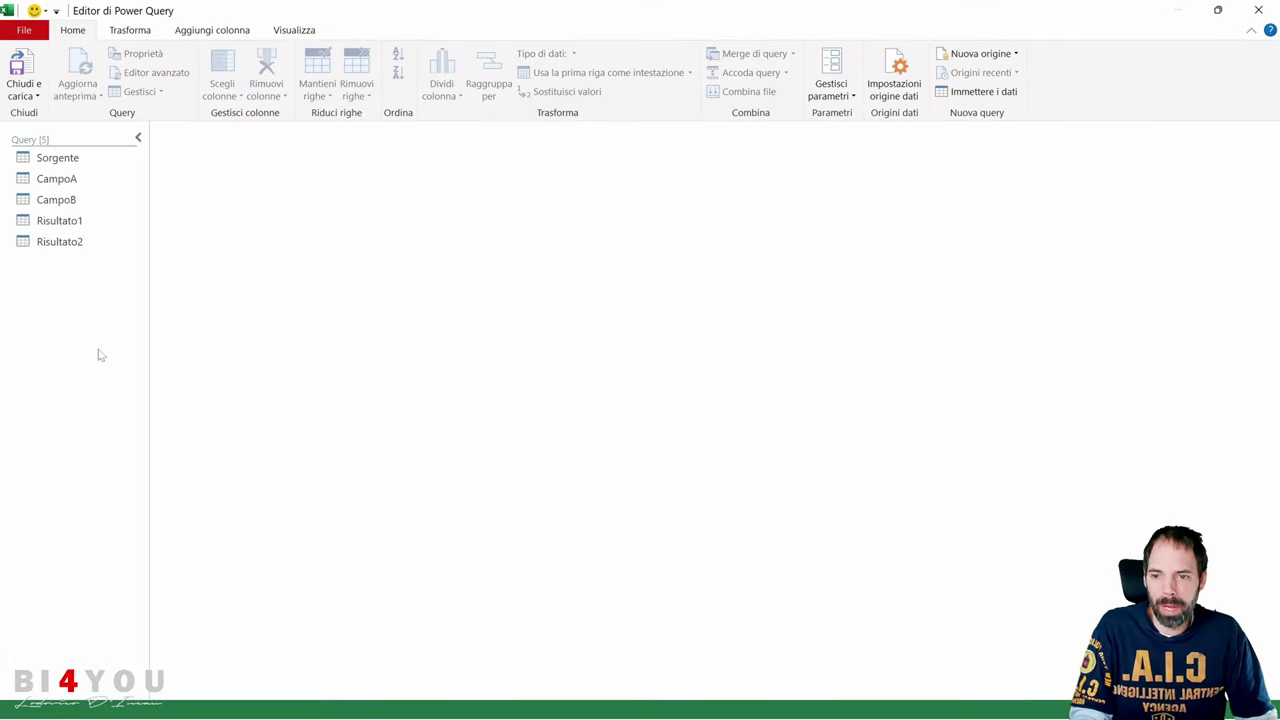
# View the Sorgente query and its options, then switch to the CampoA query
pyautogui.click(96, 170)
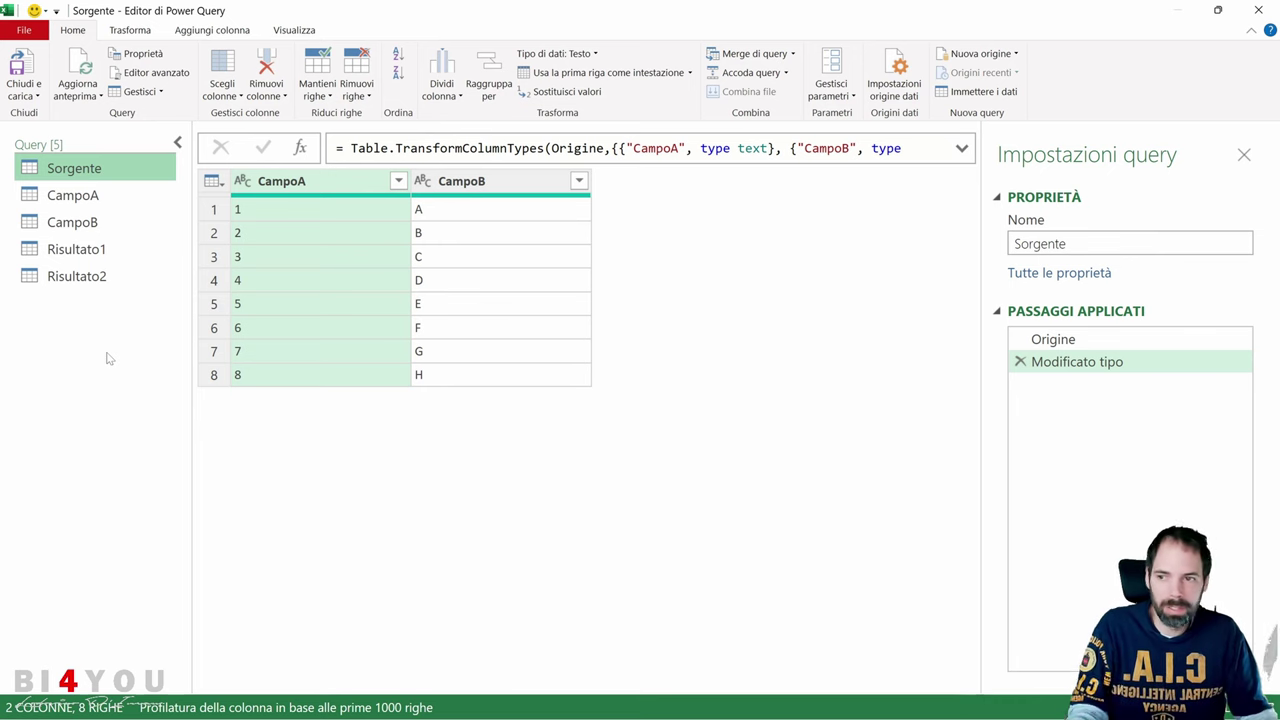
pyautogui.rightClick(89, 174)
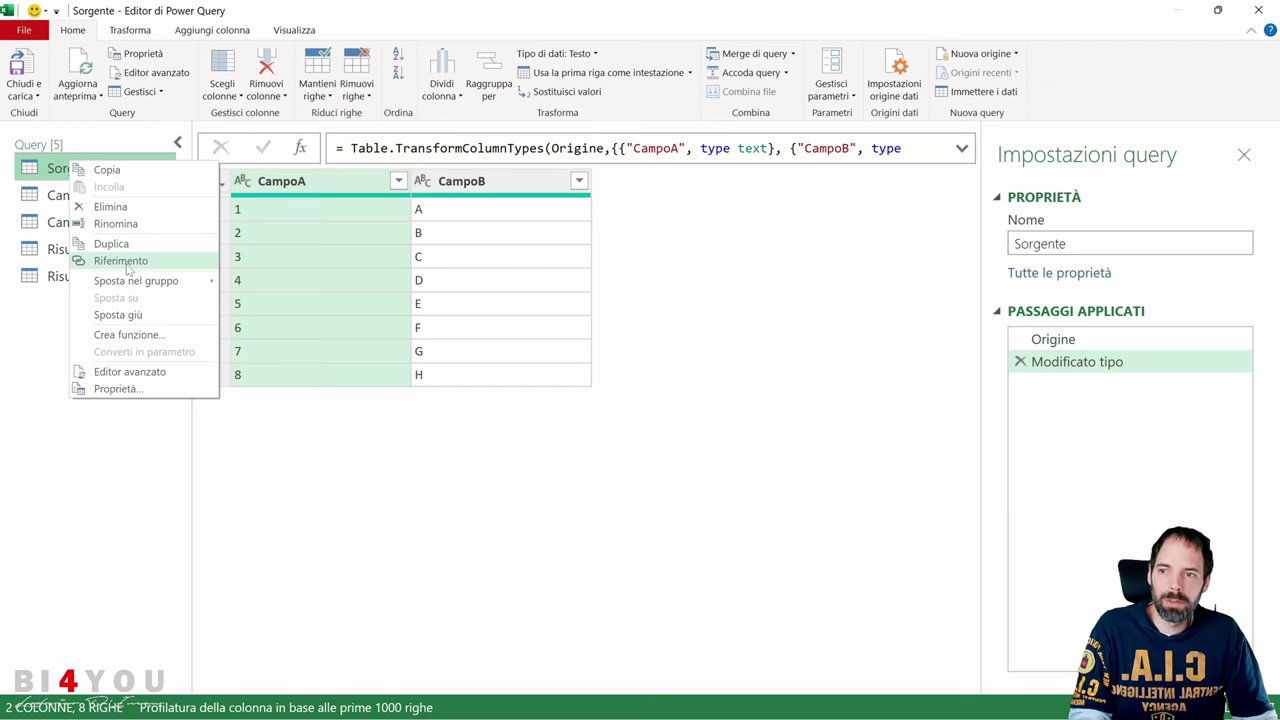
pyautogui.click(46, 195)
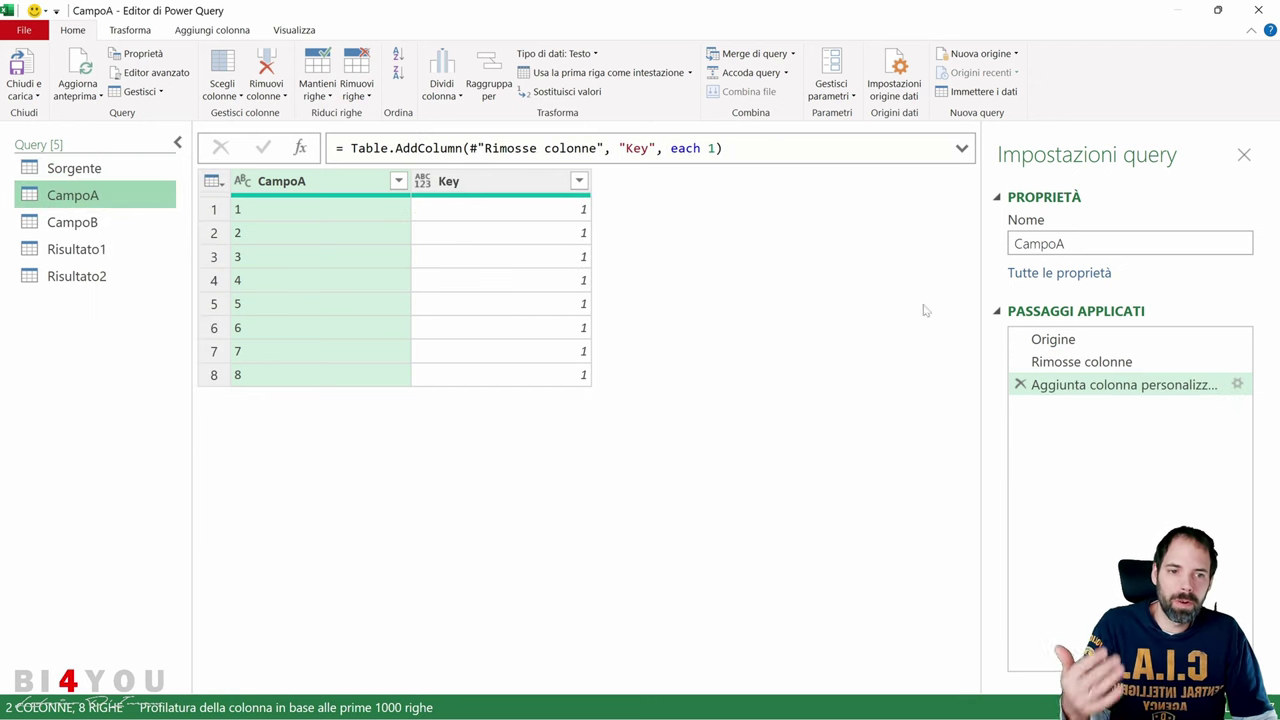
# Compare the Sorgente, CampoA and CampoB queries, and review CampoA's source and column-removal steps
pyautogui.click(1050, 339)
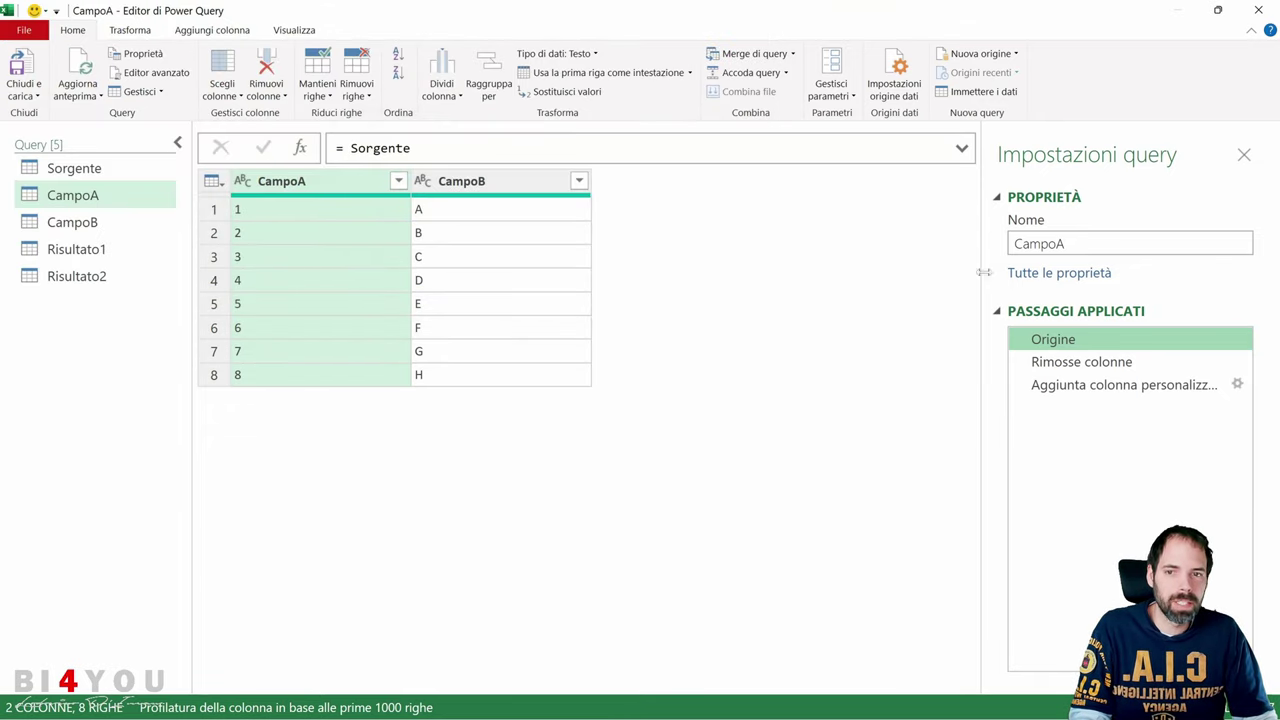
pyautogui.click(58, 170)
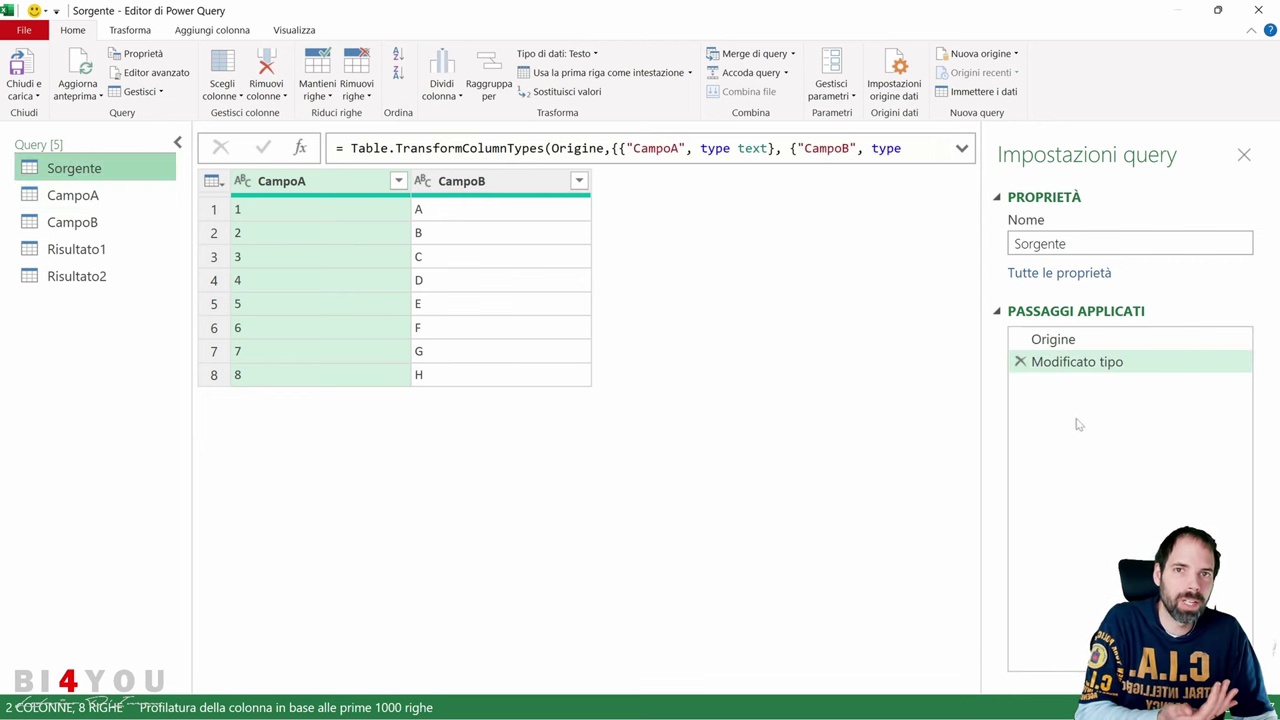
pyautogui.click(66, 197)
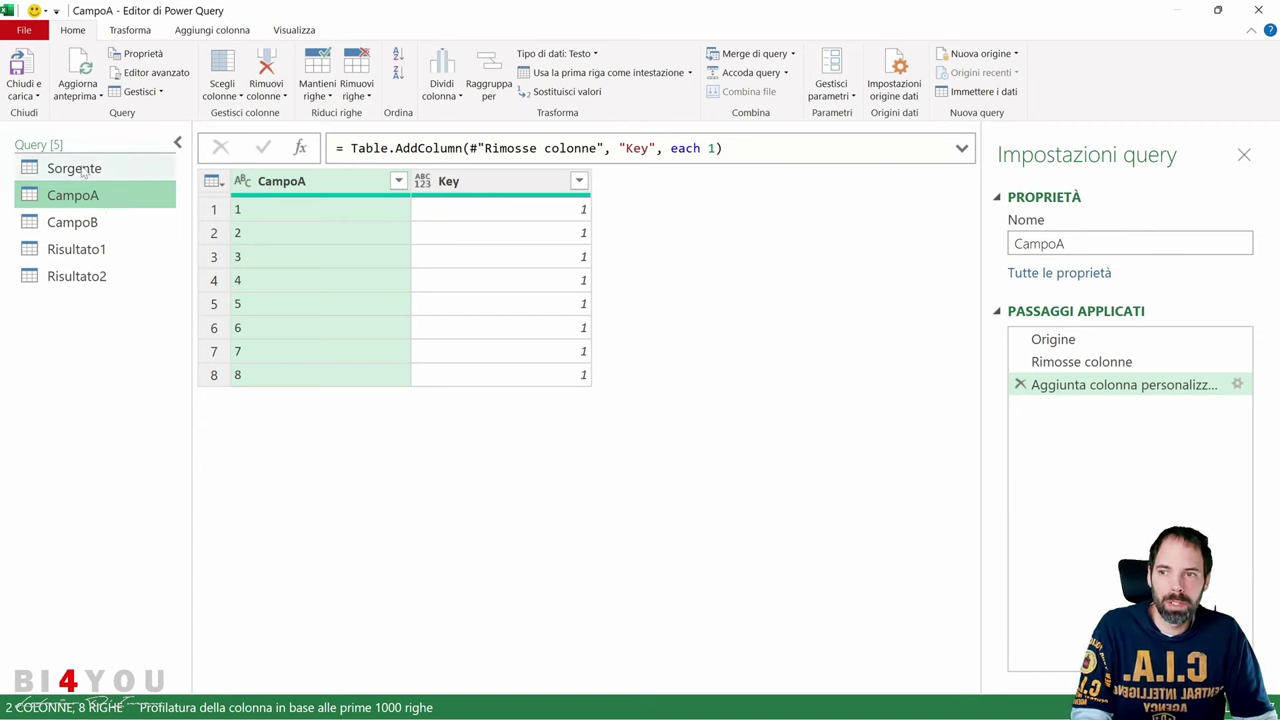
pyautogui.click(78, 170)
pyautogui.click(75, 199)
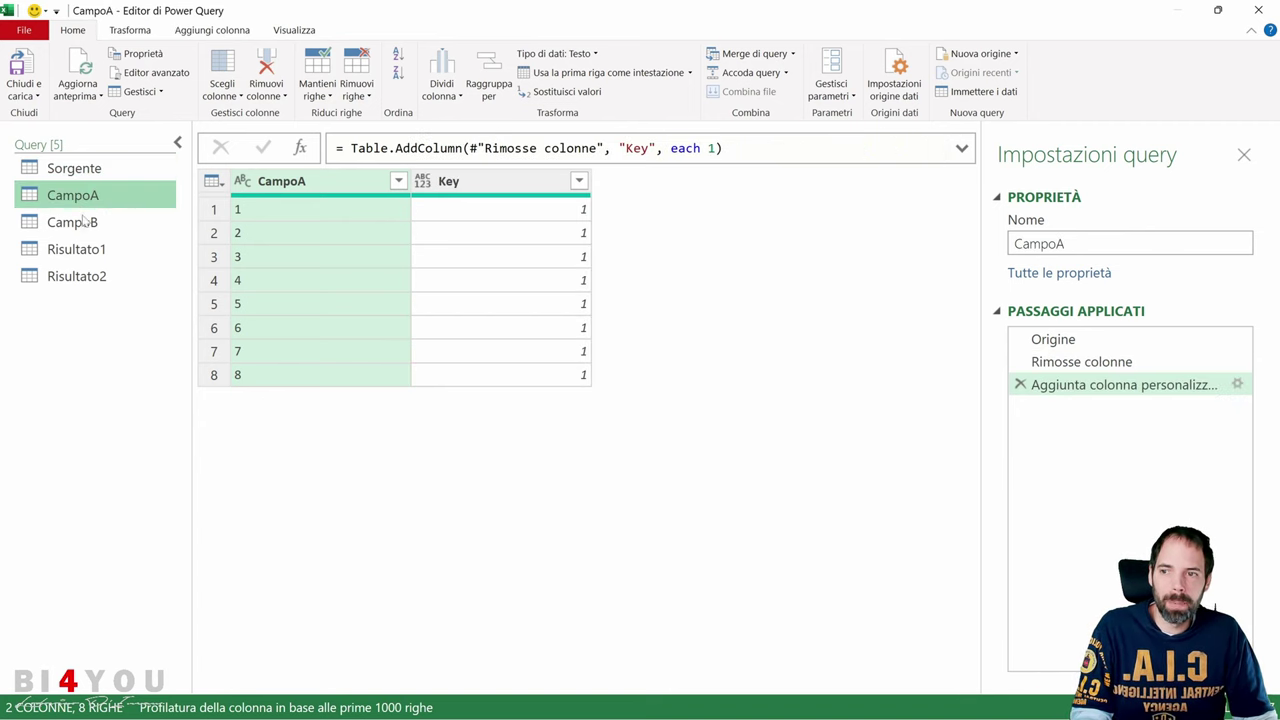
pyautogui.click(86, 224)
pyautogui.click(99, 203)
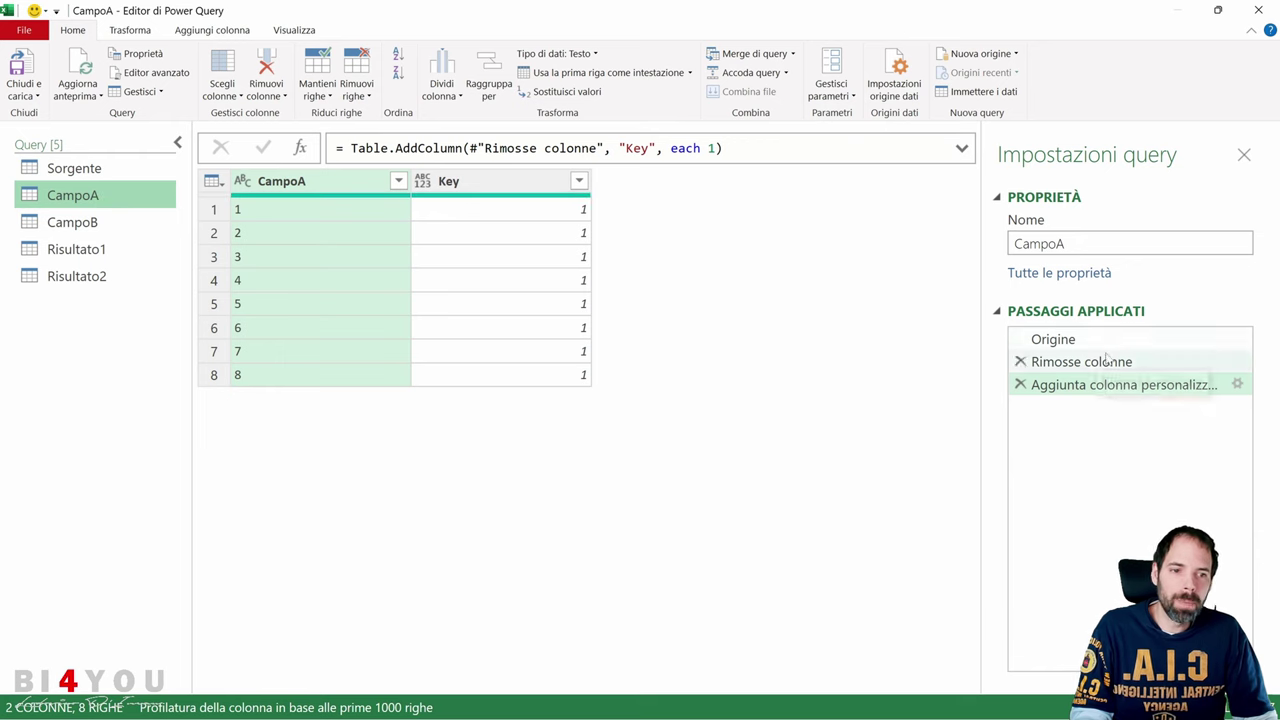
pyautogui.click(1053, 339)
pyautogui.moveTo(1063, 364); pyautogui.dragTo(1064, 370)
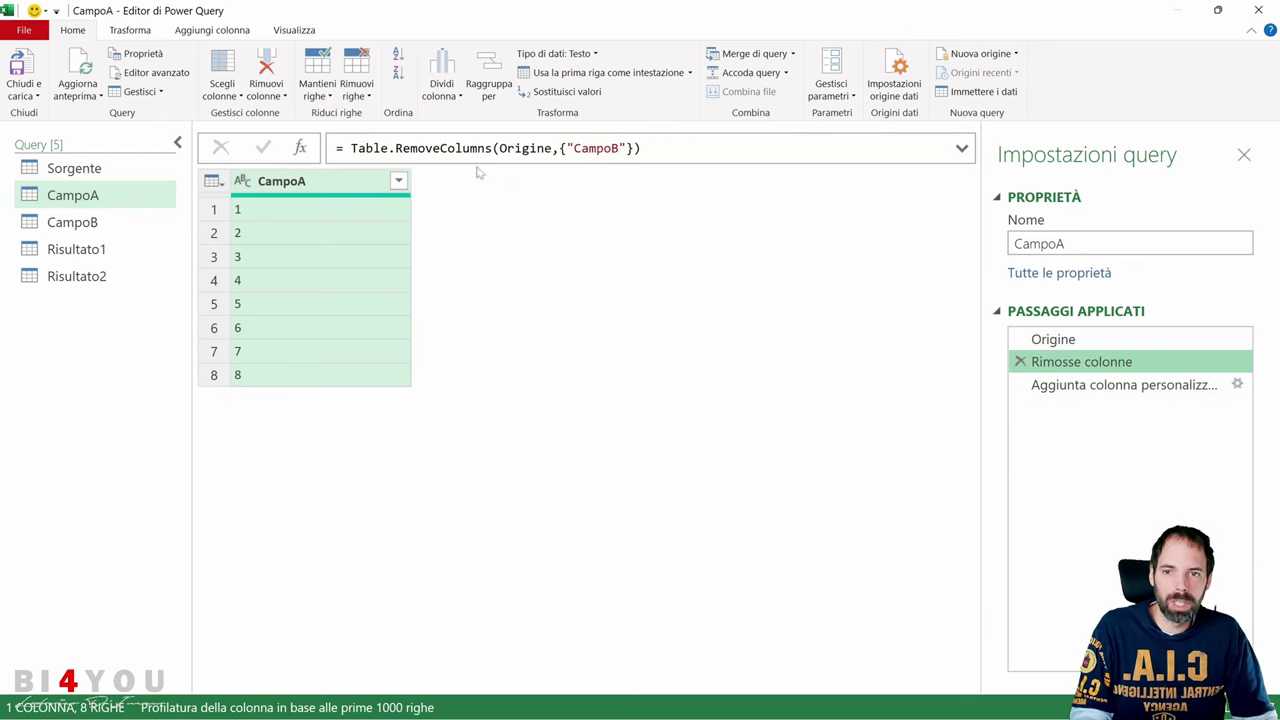
# Review CampoA's Key custom column of 1s without changes, then switch to CampoB
pyautogui.click(1132, 390)
pyautogui.click(510, 186)
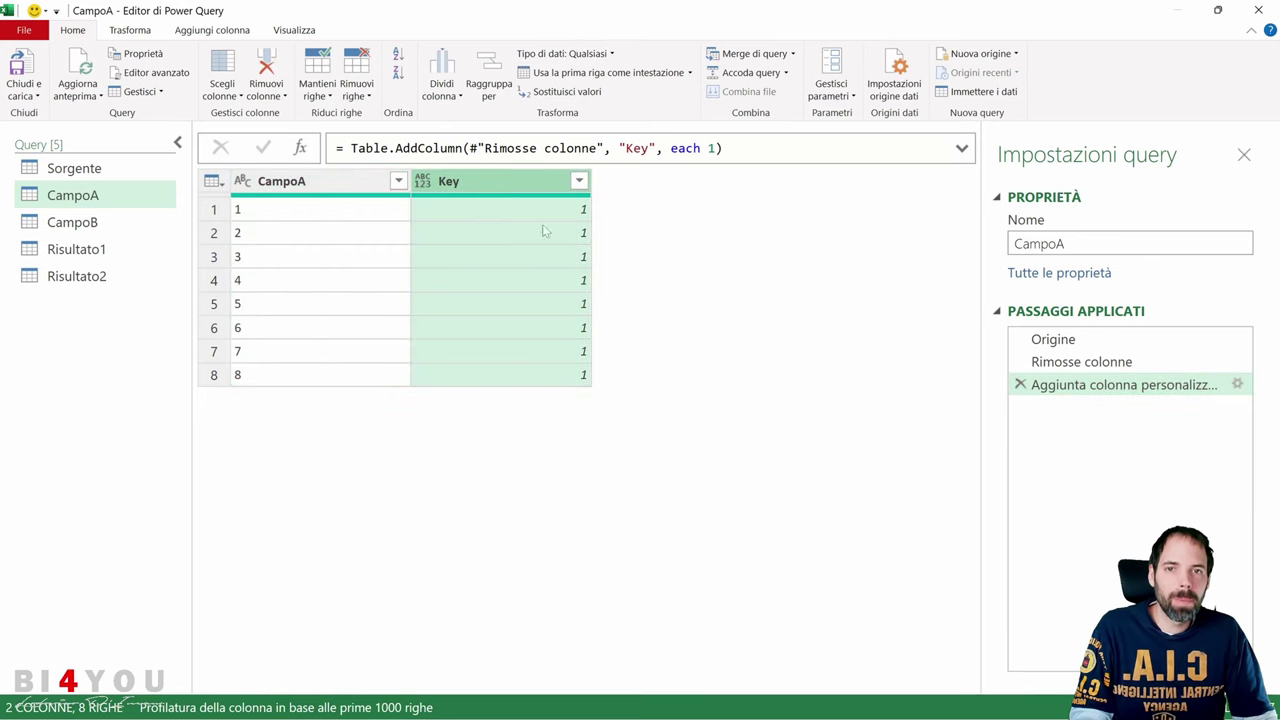
pyautogui.click(130, 30)
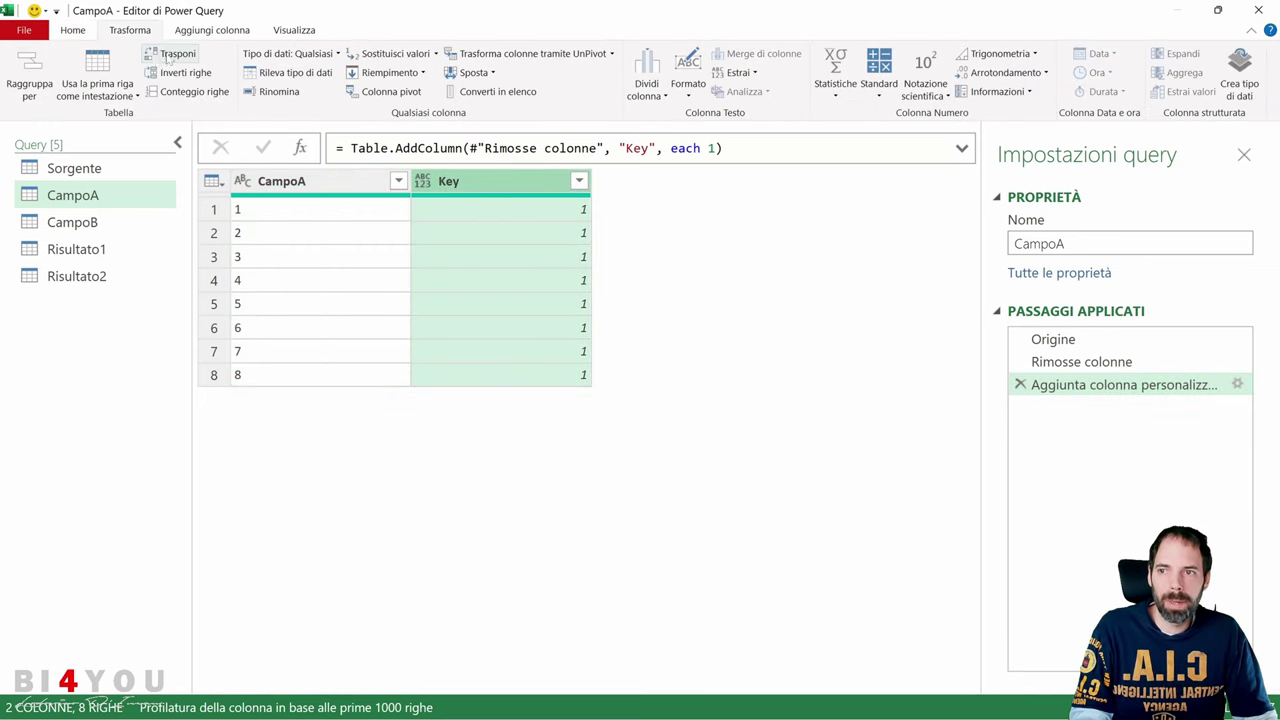
pyautogui.click(212, 30)
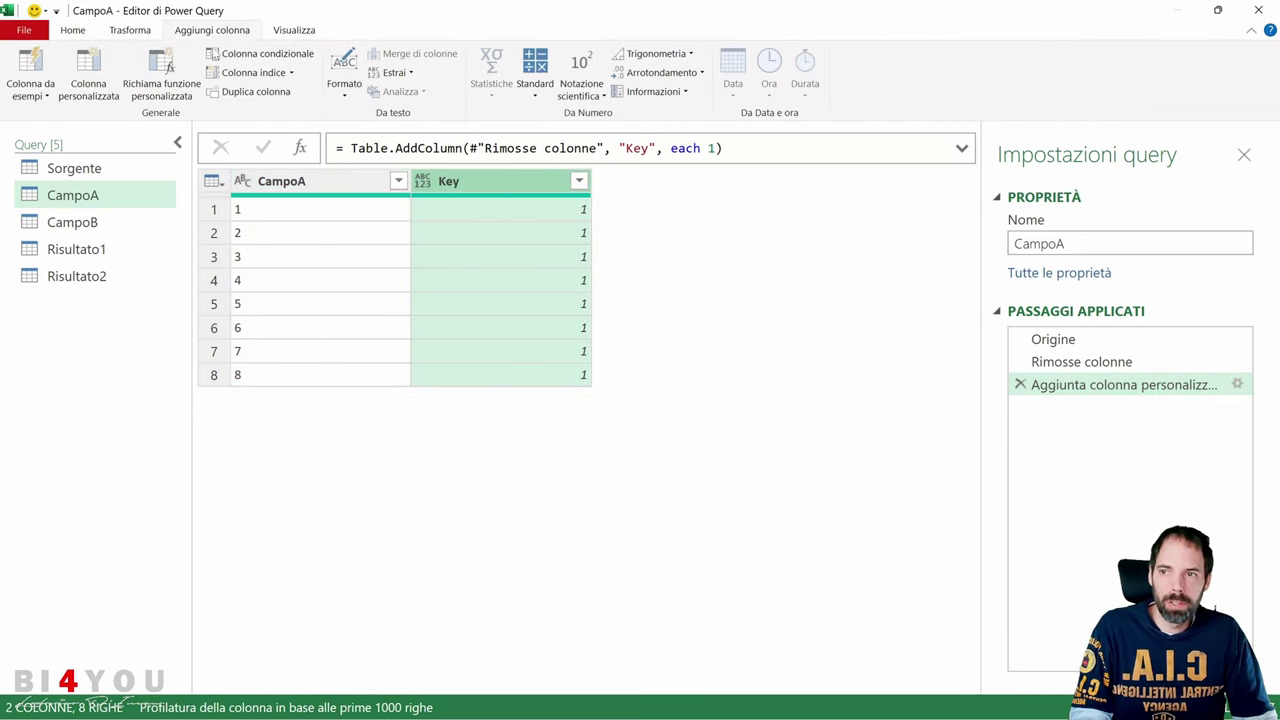
pyautogui.click(1237, 384)
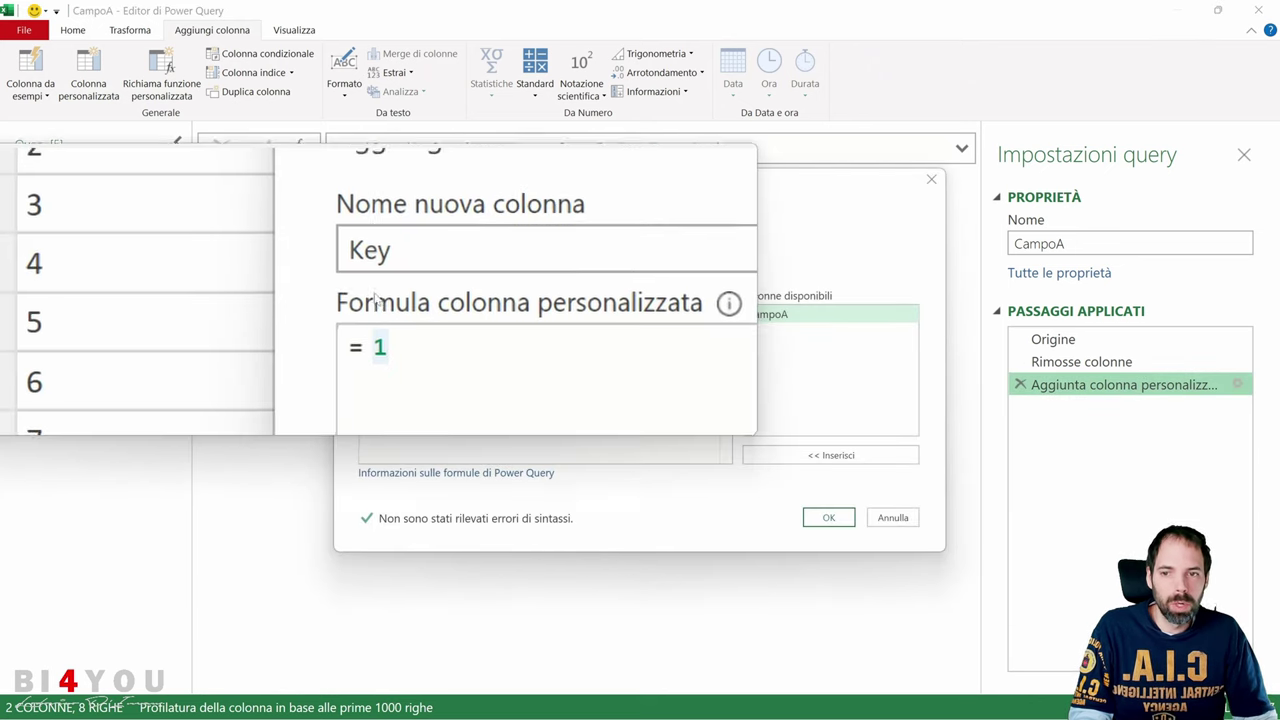
pyautogui.click(897, 525)
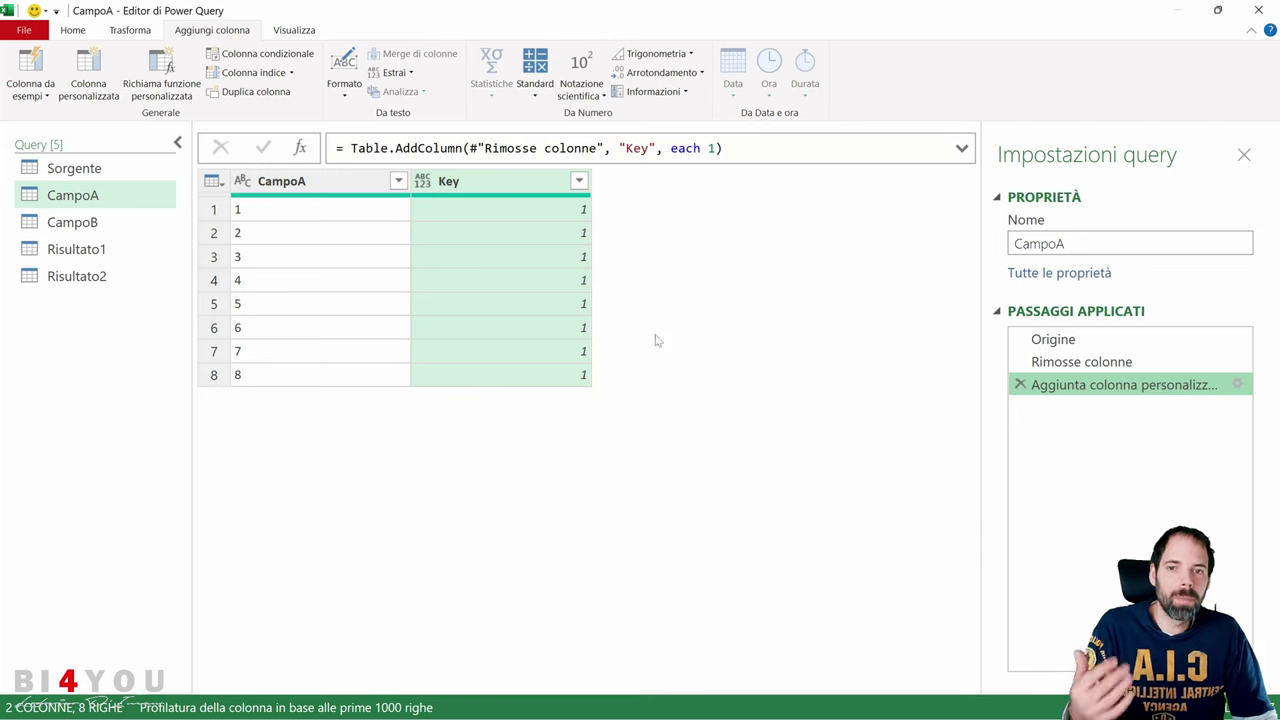
pyautogui.click(533, 241)
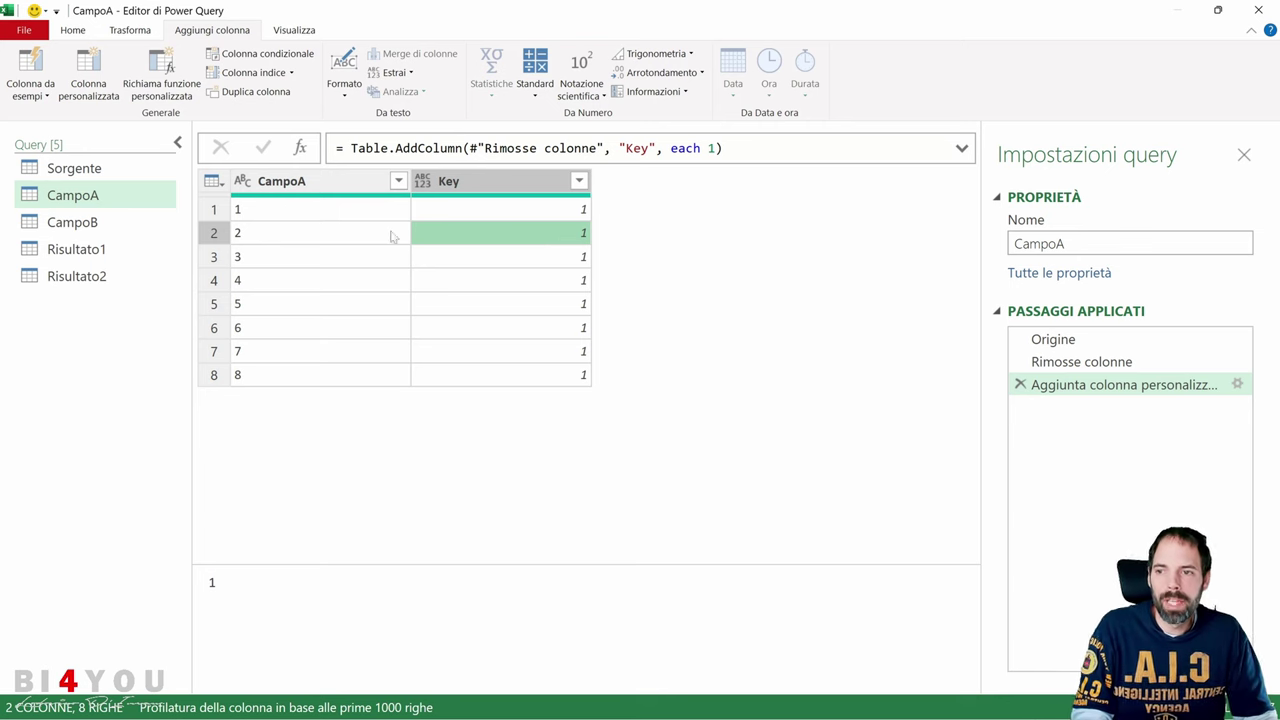
pyautogui.click(72, 222)
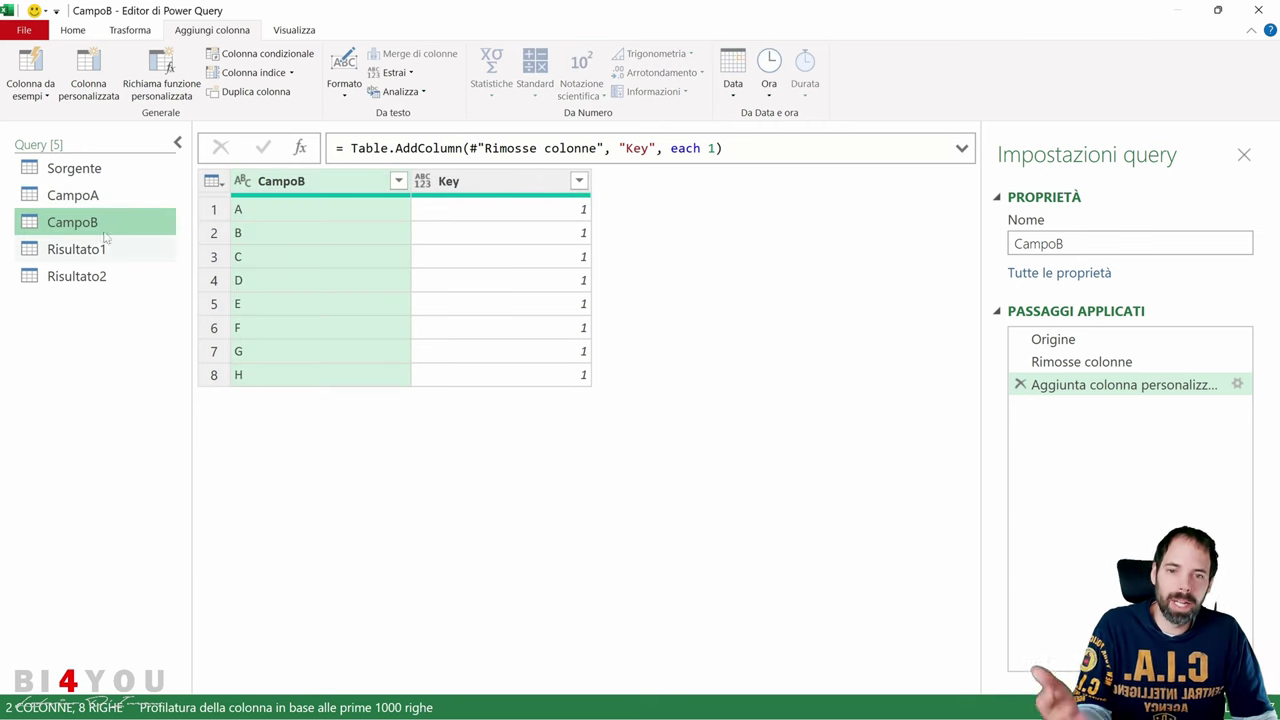
# Review CampoB's source, column-removal and Key steps, check the merge options, then open Risultato1
pyautogui.click(1045, 362)
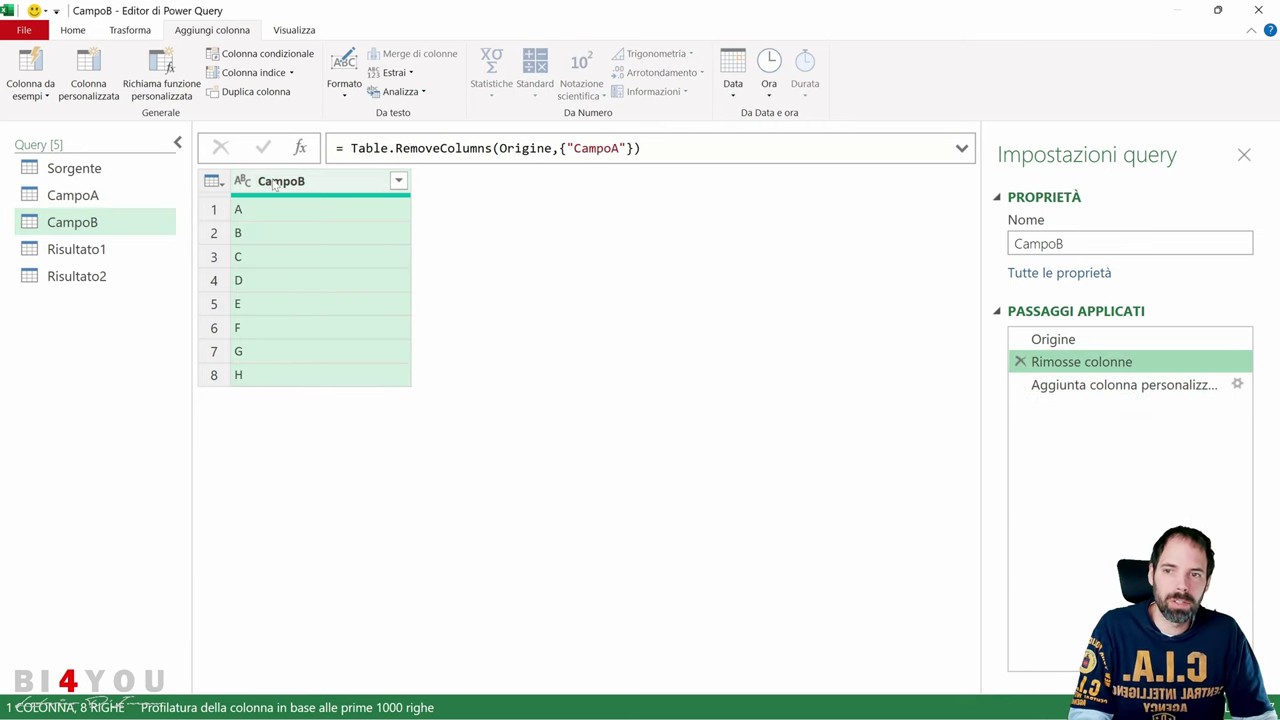
pyautogui.click(1053, 339)
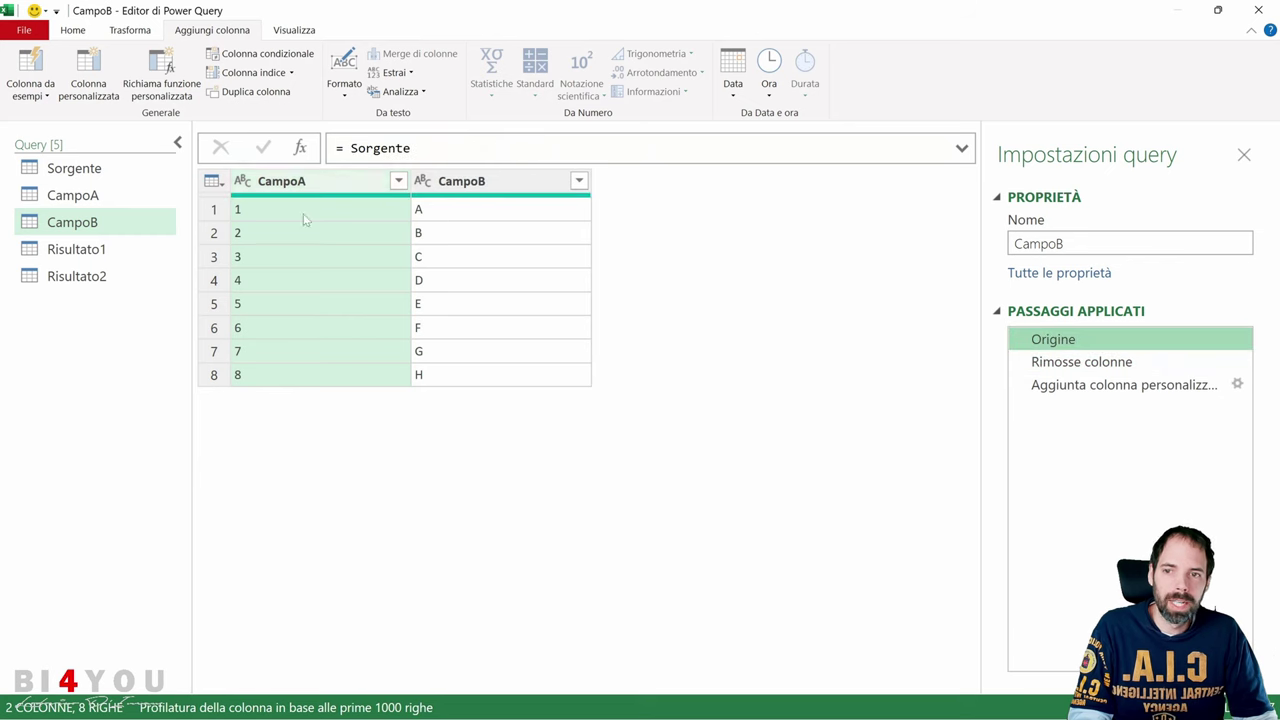
pyautogui.click(1077, 362)
pyautogui.click(1060, 385)
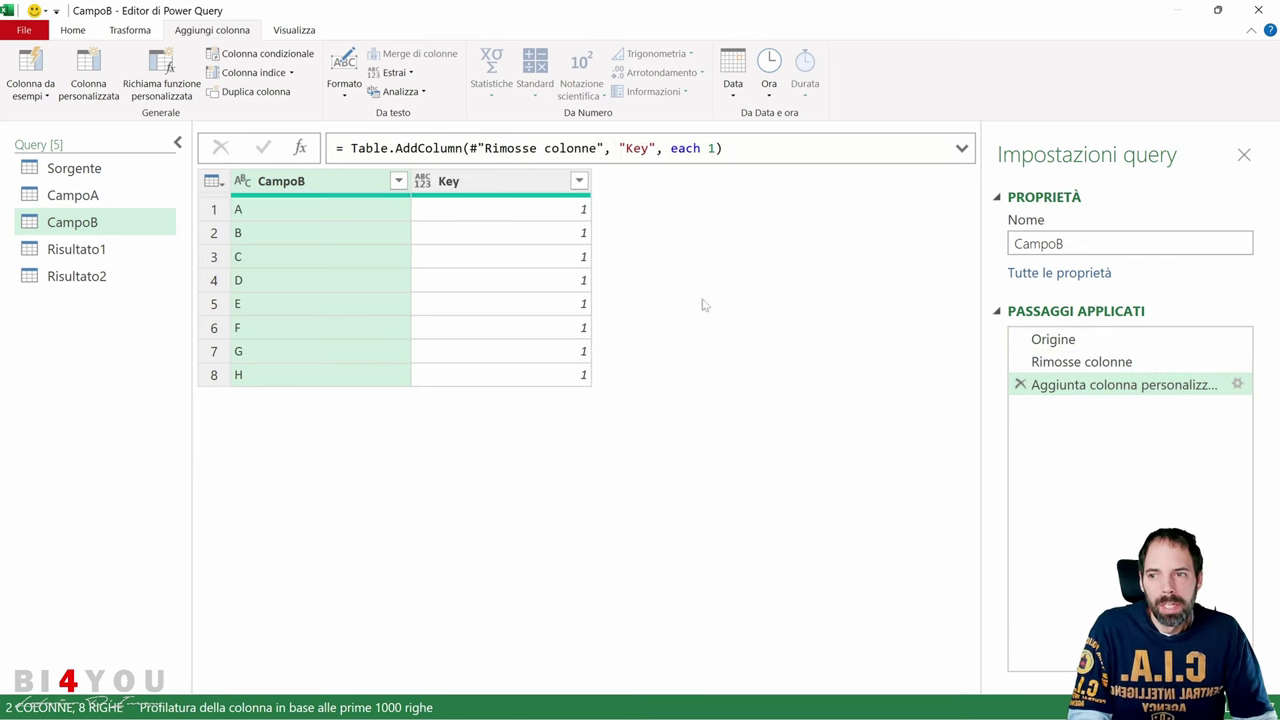
pyautogui.click(78, 31)
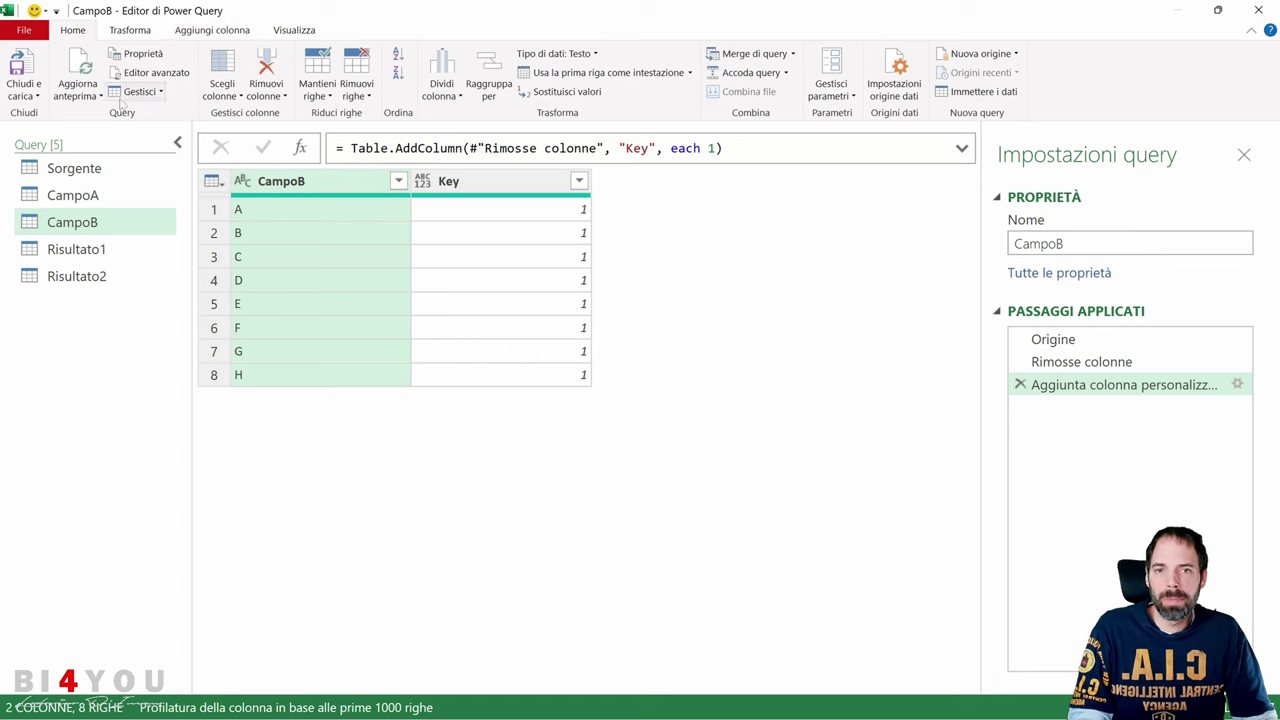
pyautogui.click(792, 53)
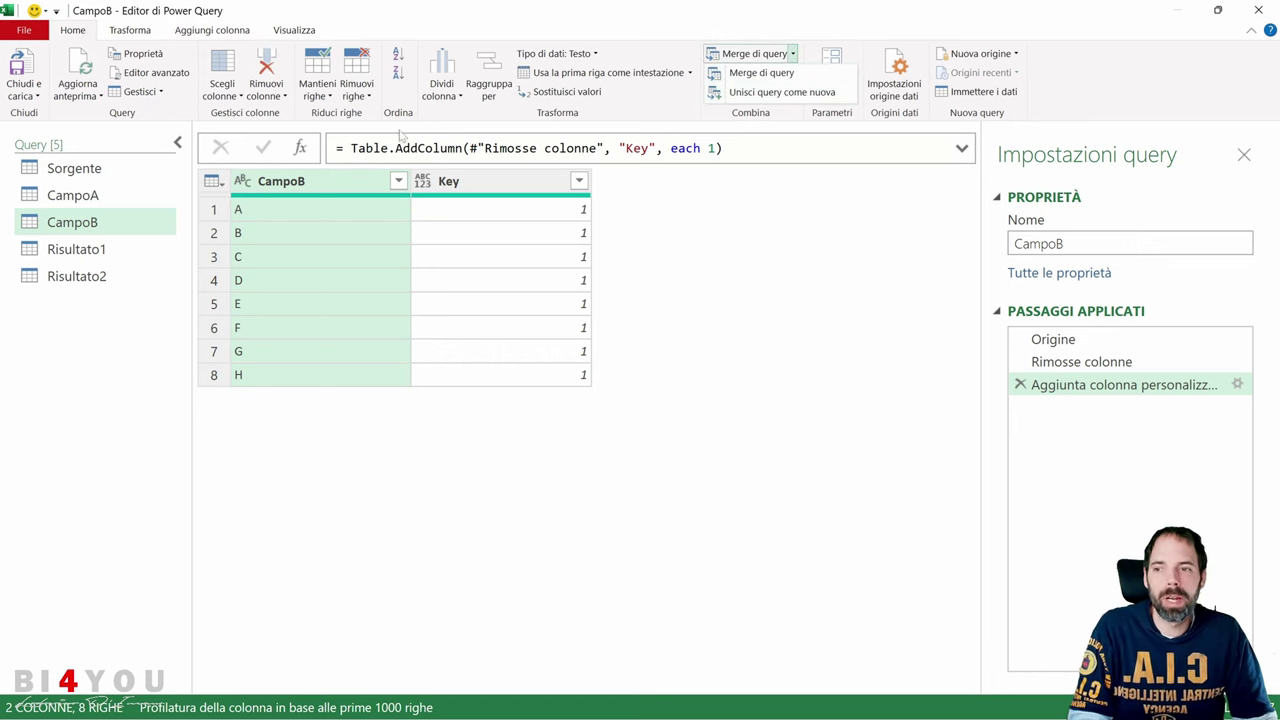
pyautogui.click(90, 248)
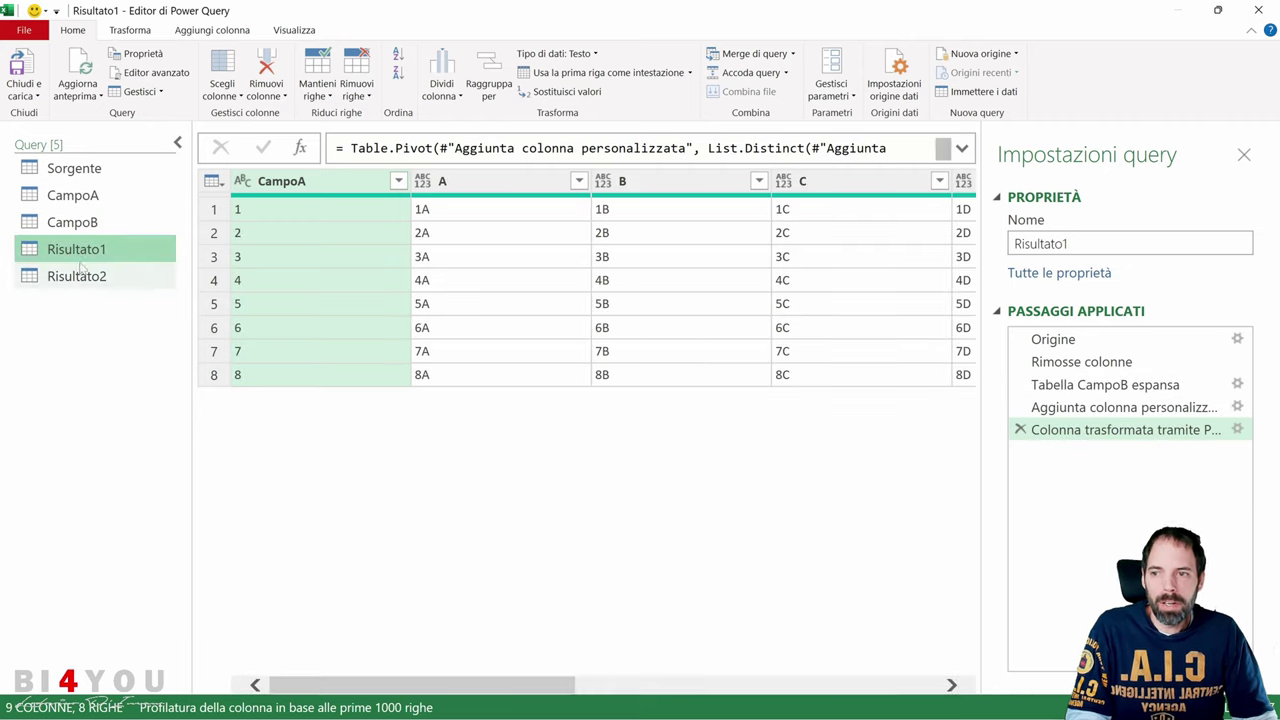
# Review the CampoA–CampoB merge settings of Risultato1's first step without changes
pyautogui.click(1040, 338)
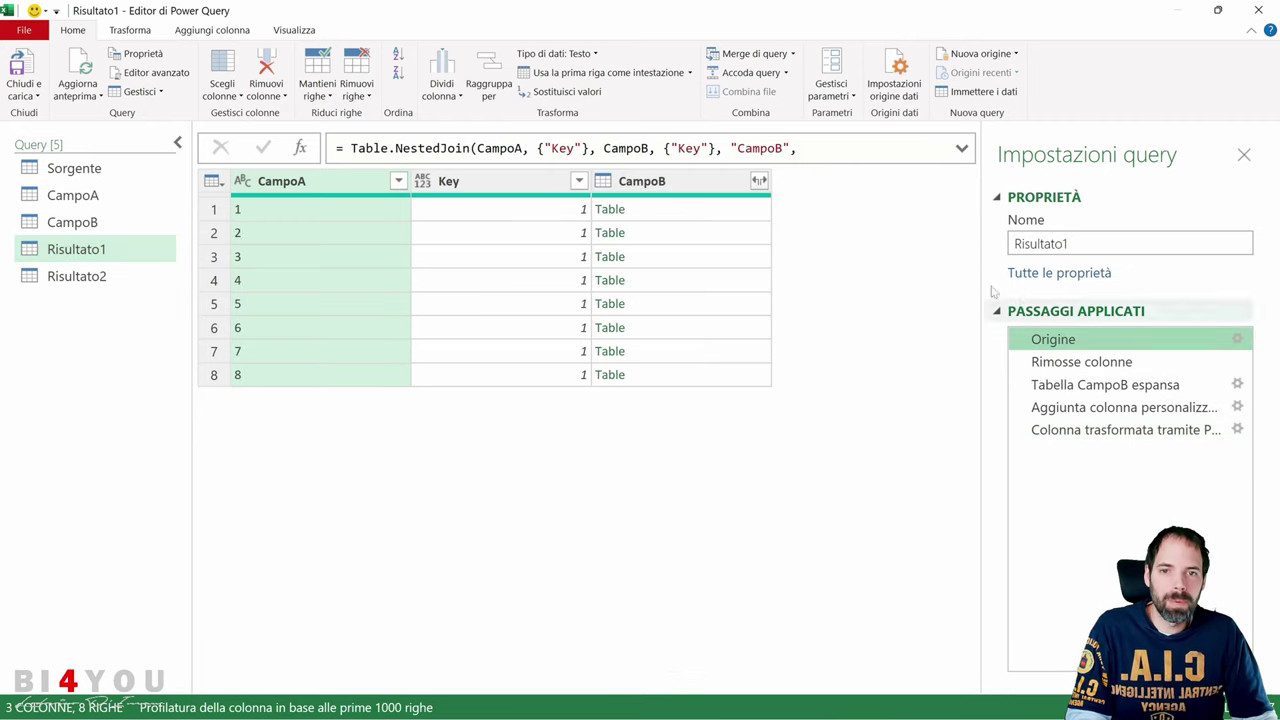
pyautogui.click(1237, 339)
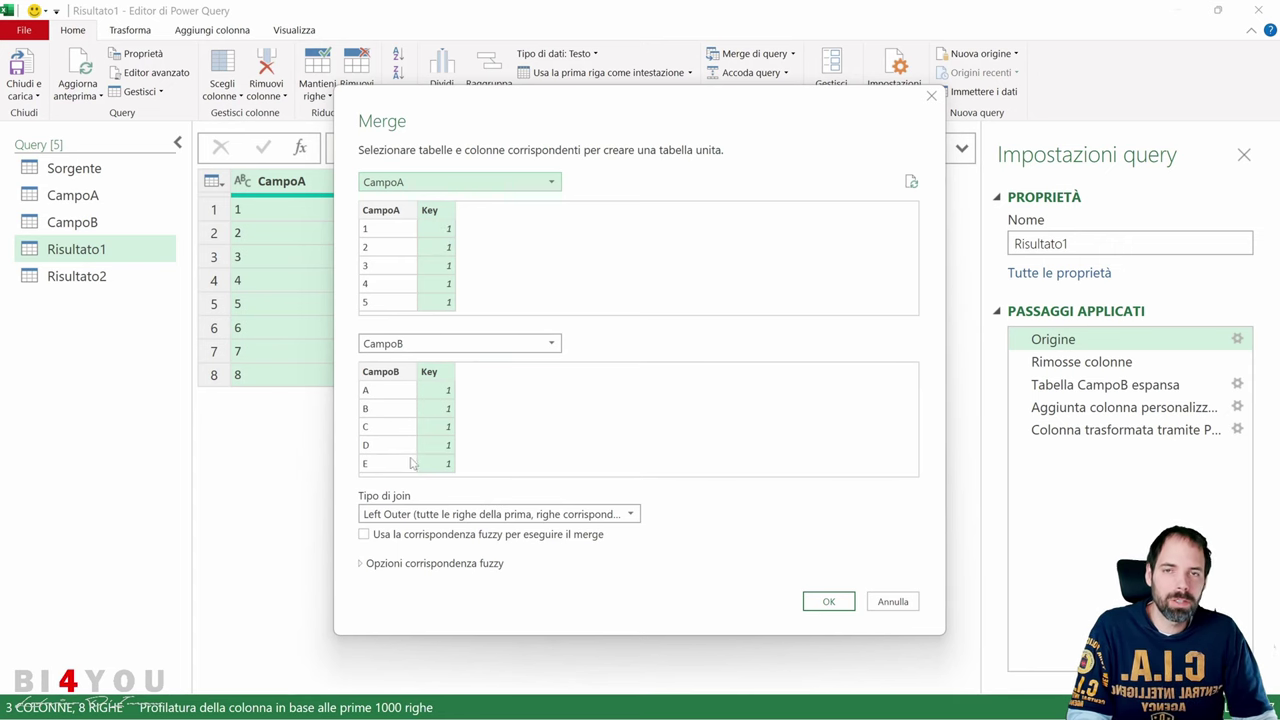
pyautogui.click(906, 606)
# Preview the nested CampoB tables with rows A–H, then select the Key column
pyautogui.click(669, 211)
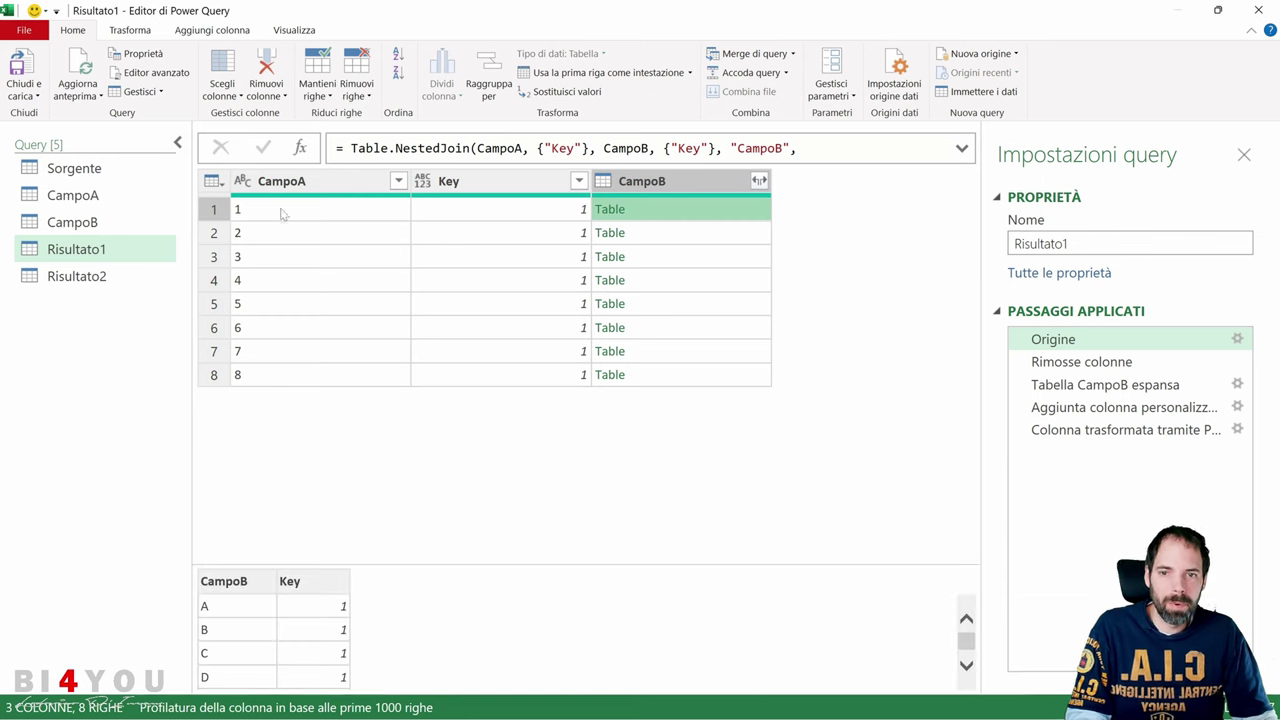
pyautogui.moveTo(394, 558); pyautogui.dragTo(549, 288)
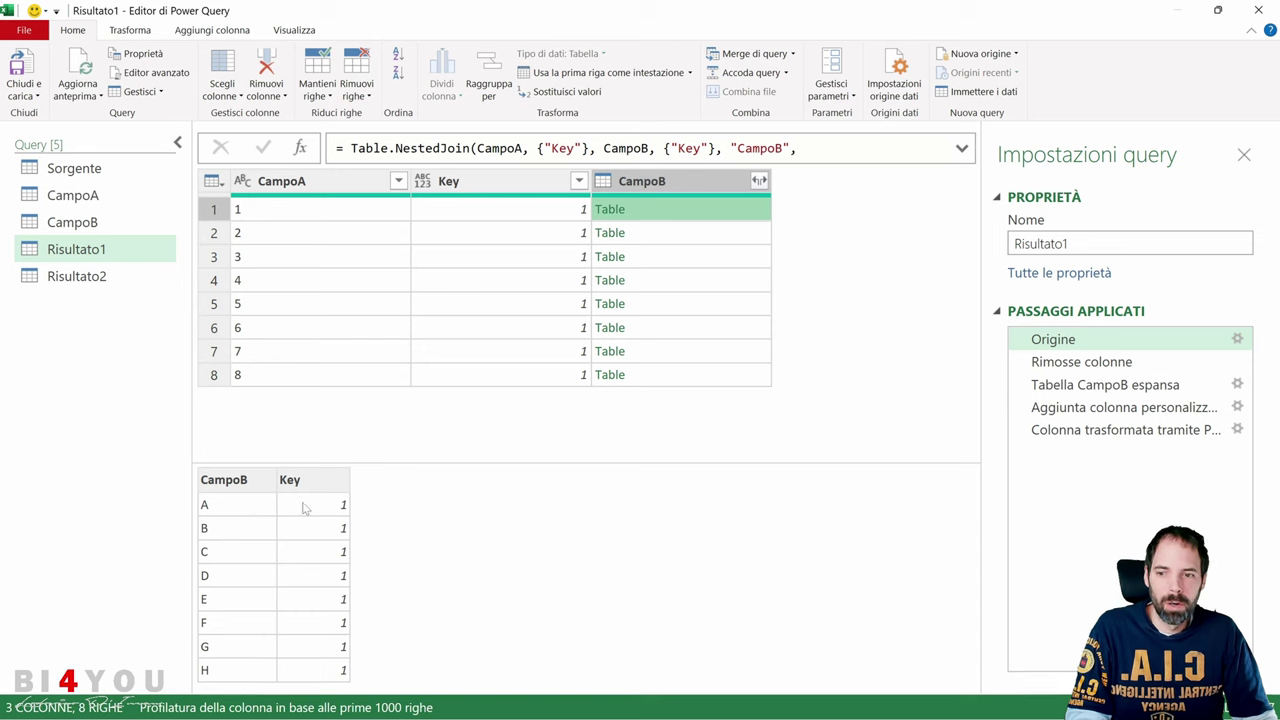
pyautogui.click(666, 243)
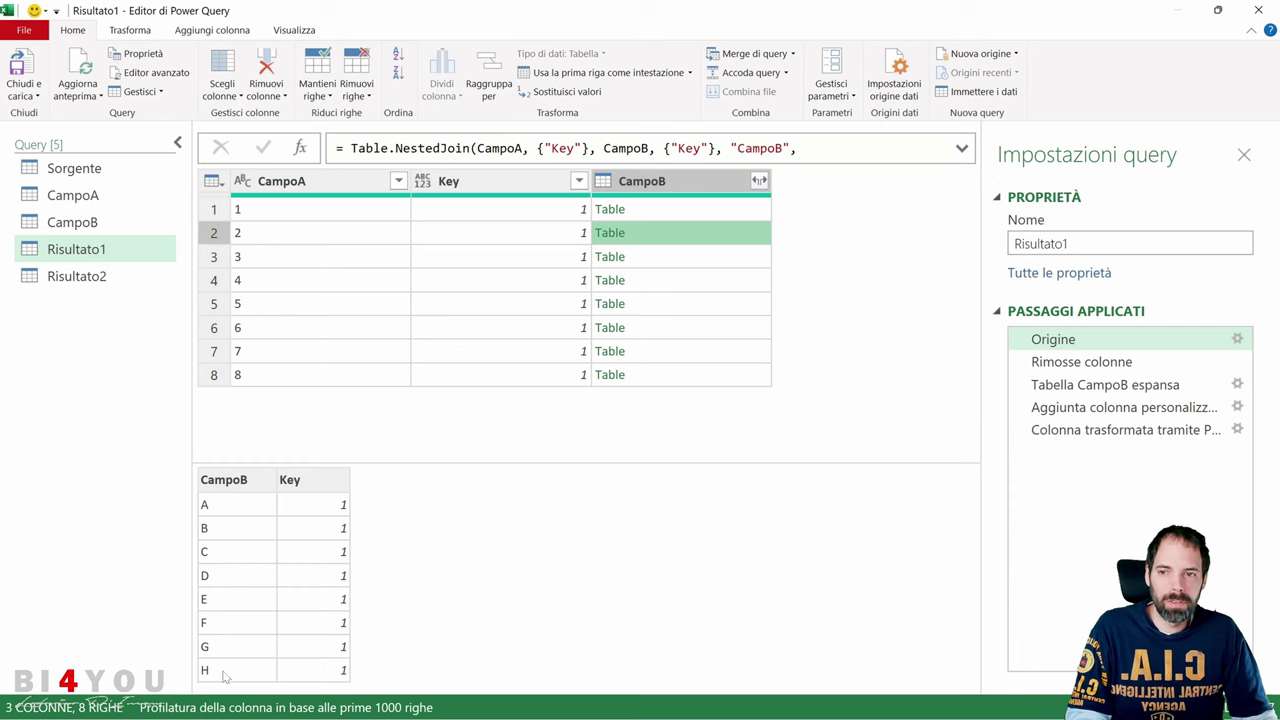
pyautogui.click(256, 238)
pyautogui.click(703, 243)
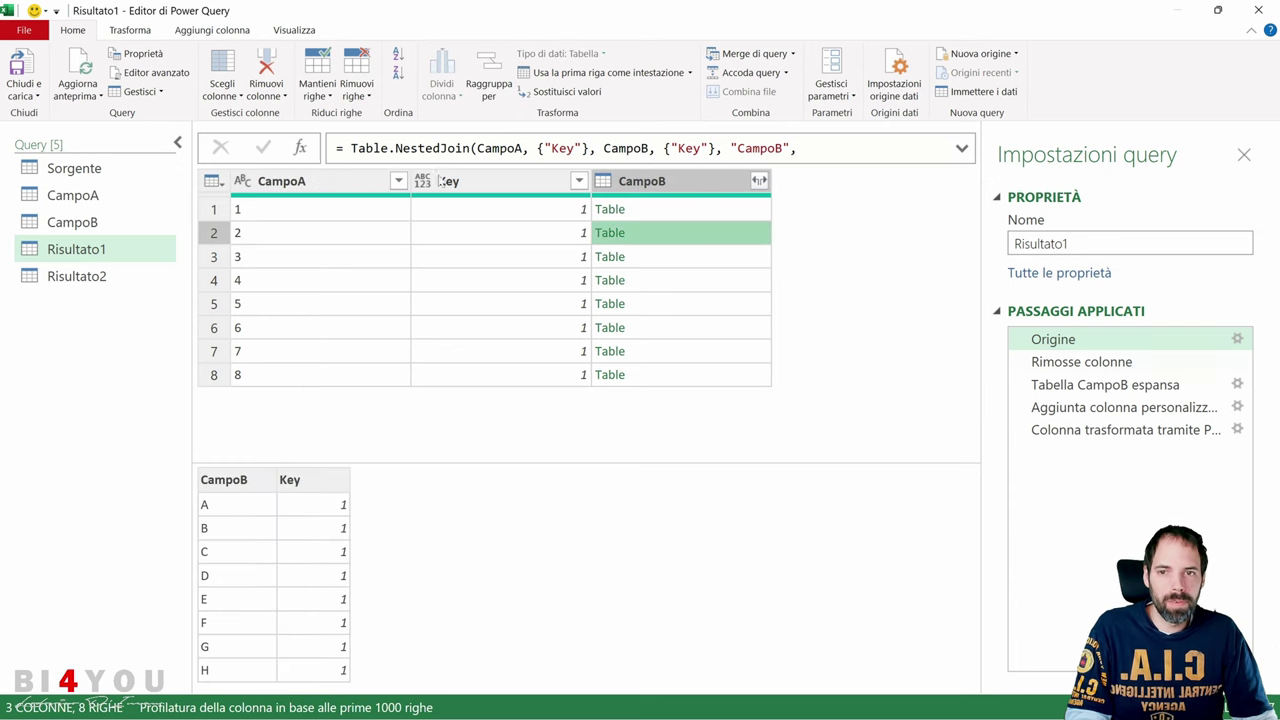
pyautogui.click(510, 190)
# Review the Key-removal step and the CampoB expand settings without changes
pyautogui.click(1070, 362)
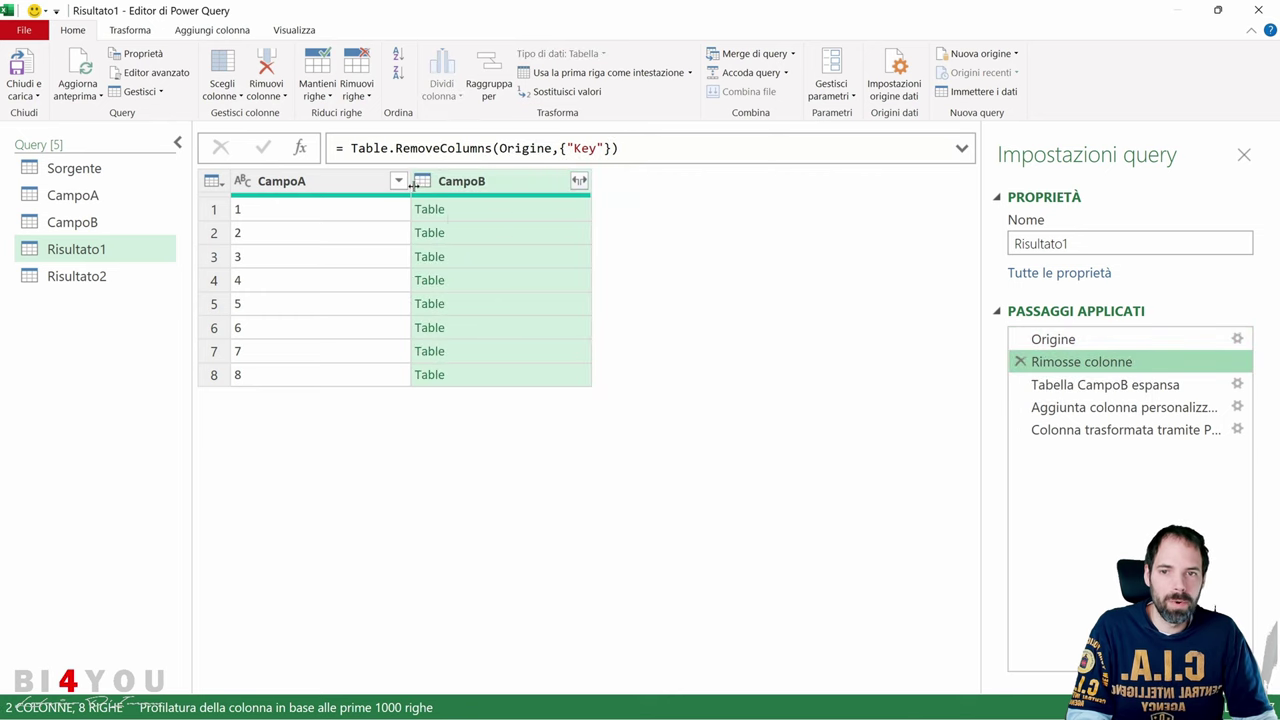
pyautogui.click(505, 212)
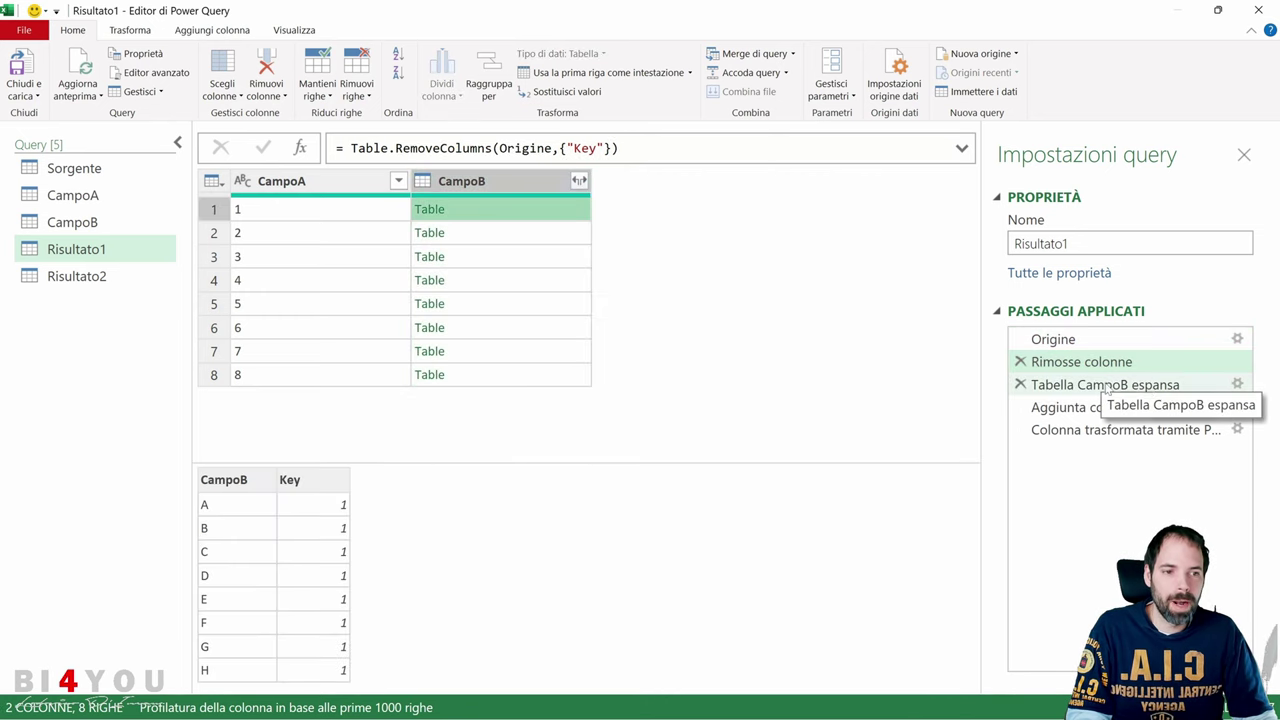
pyautogui.click(1193, 386)
pyautogui.click(1237, 385)
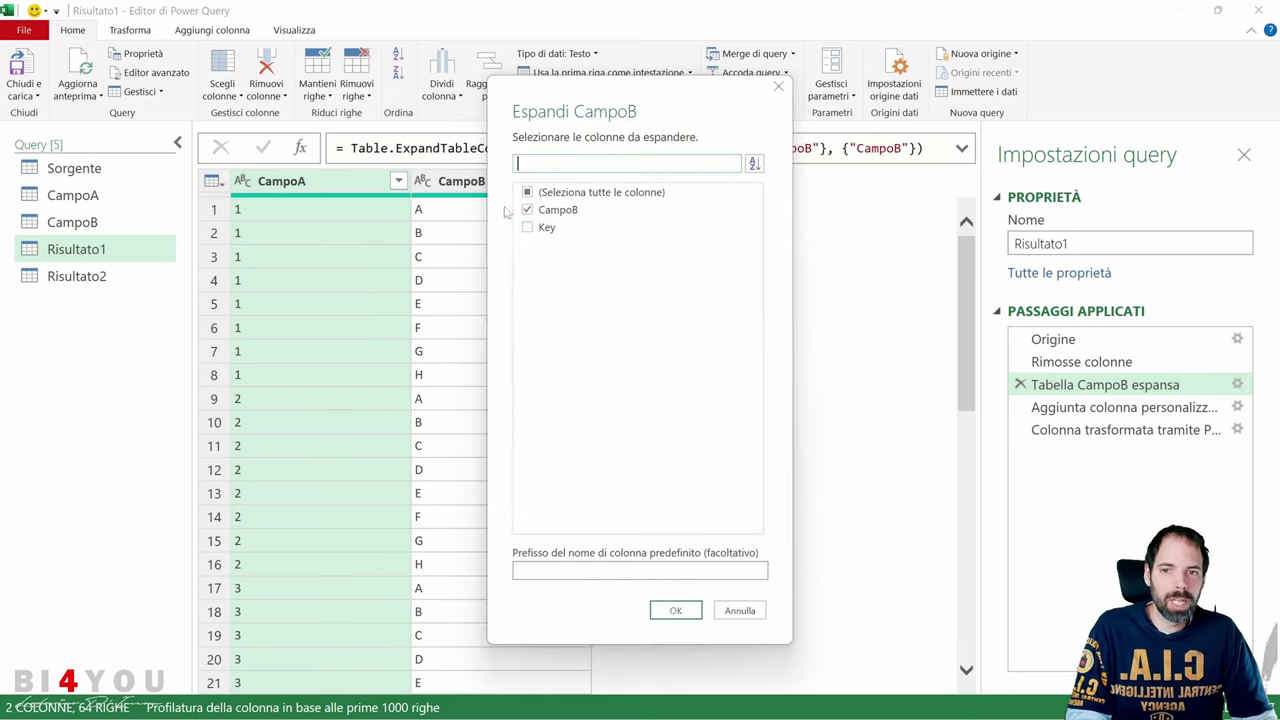
pyautogui.click(748, 612)
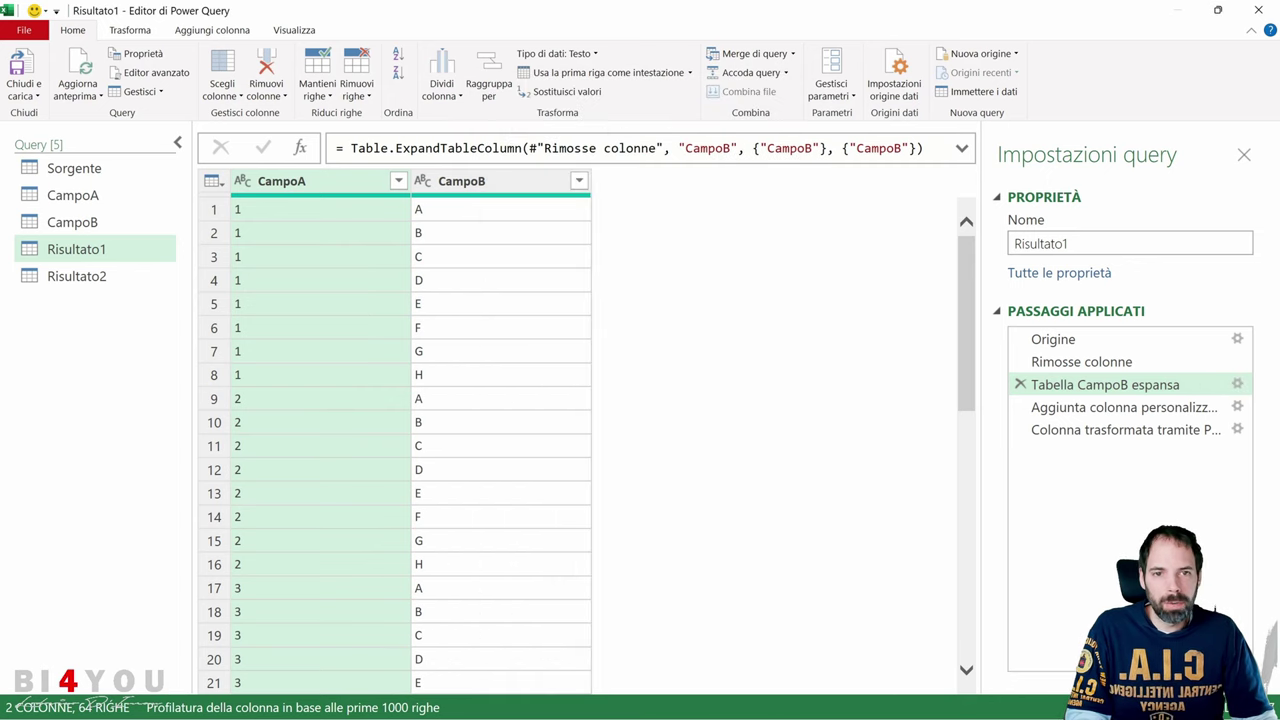
# Rename the expanded column to CampoB.1 in the step formula, then restore it to CampoB
pyautogui.click(912, 148)
pyautogui.write('.1')
pyautogui.press('Return')
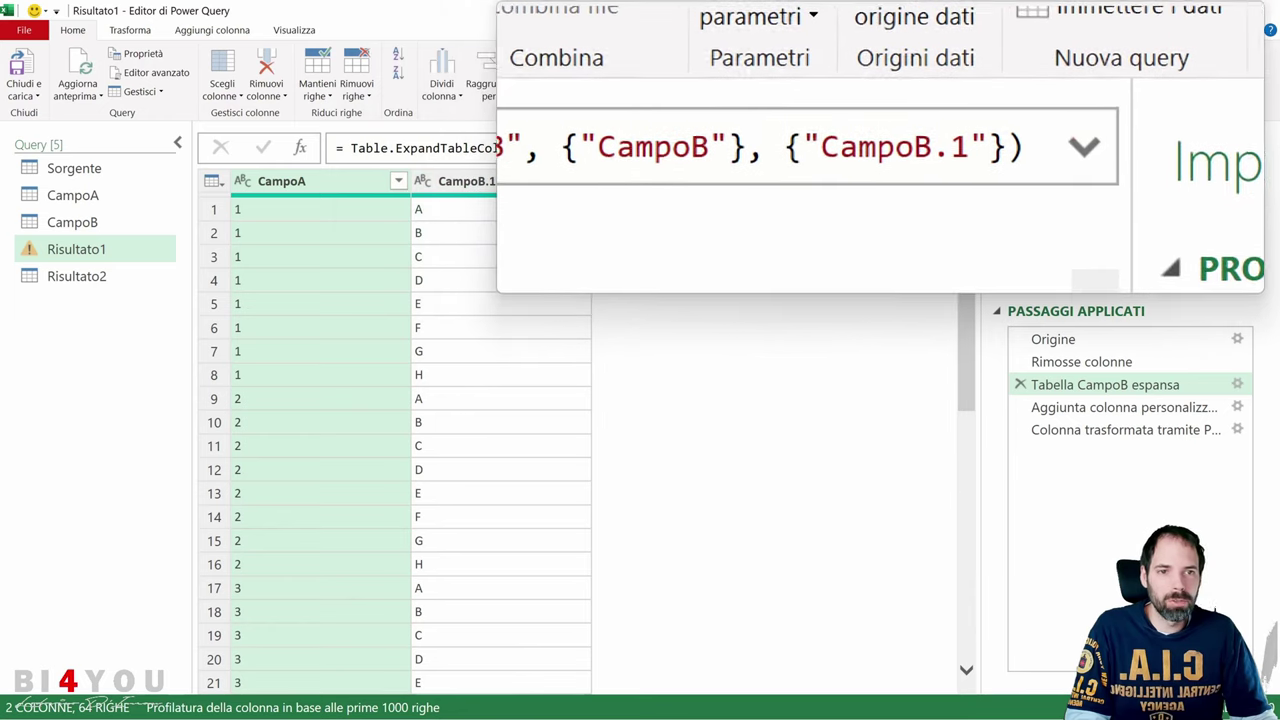
pyautogui.hotkey('shift', 'Left')
pyautogui.press('BackSpace')
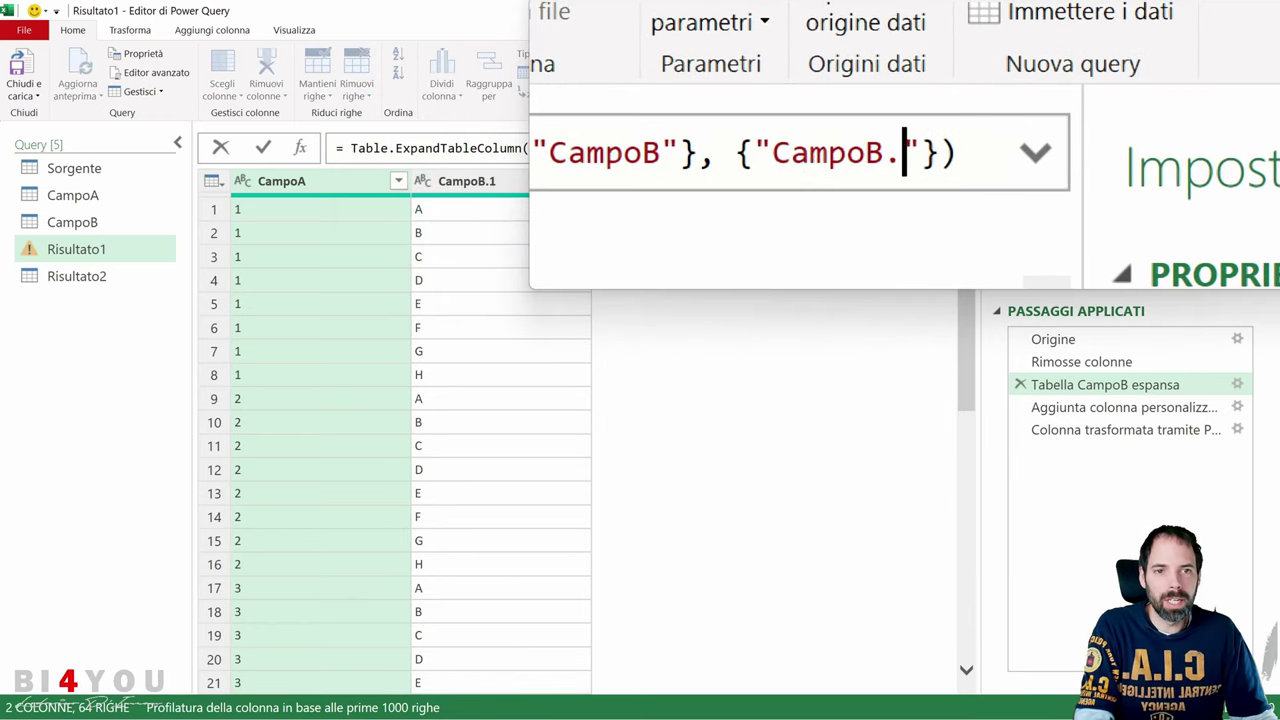
pyautogui.press('BackSpace')
pyautogui.press('Return')
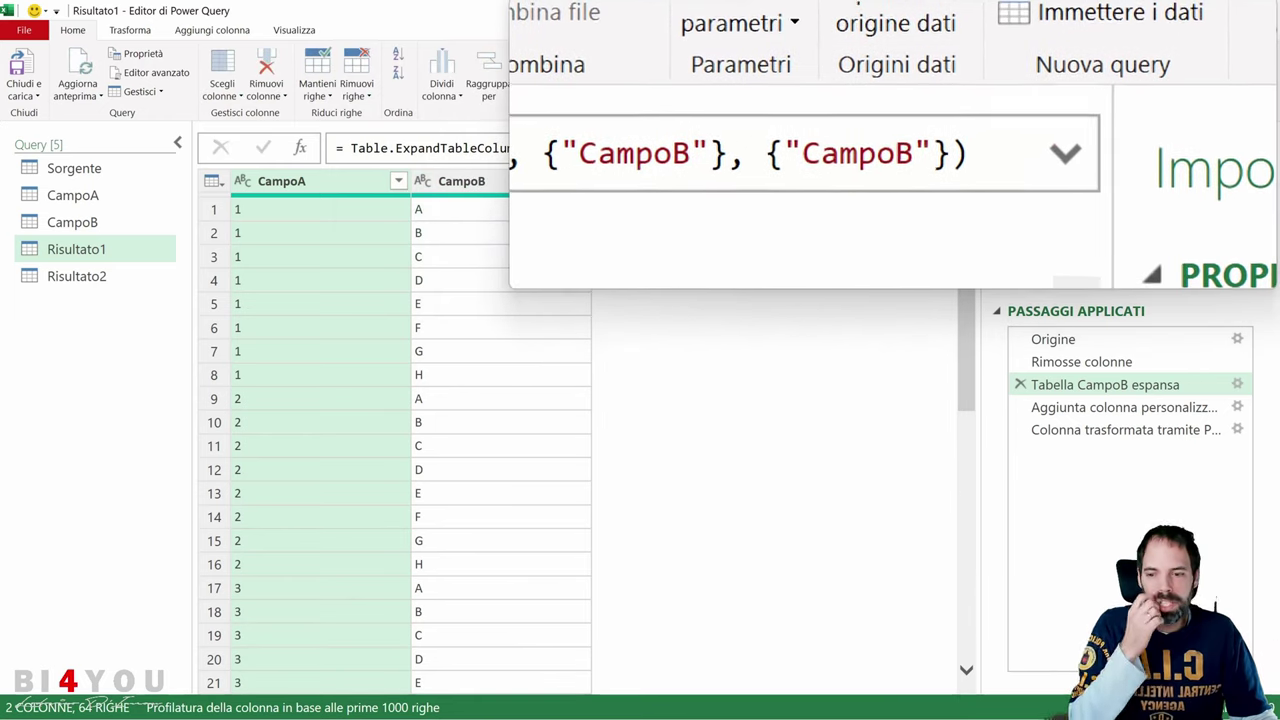
# Recheck the expand settings and compare the table before and after expanding CampoB
pyautogui.click(1238, 384)
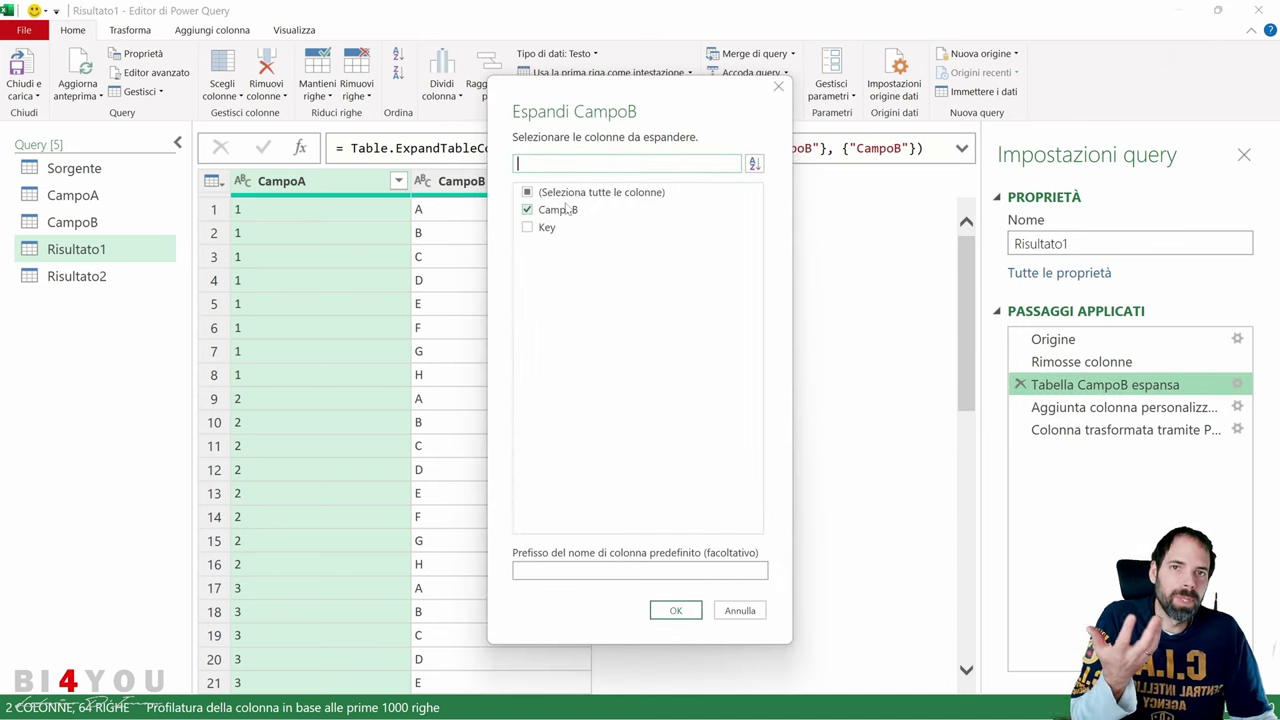
pyautogui.click(748, 612)
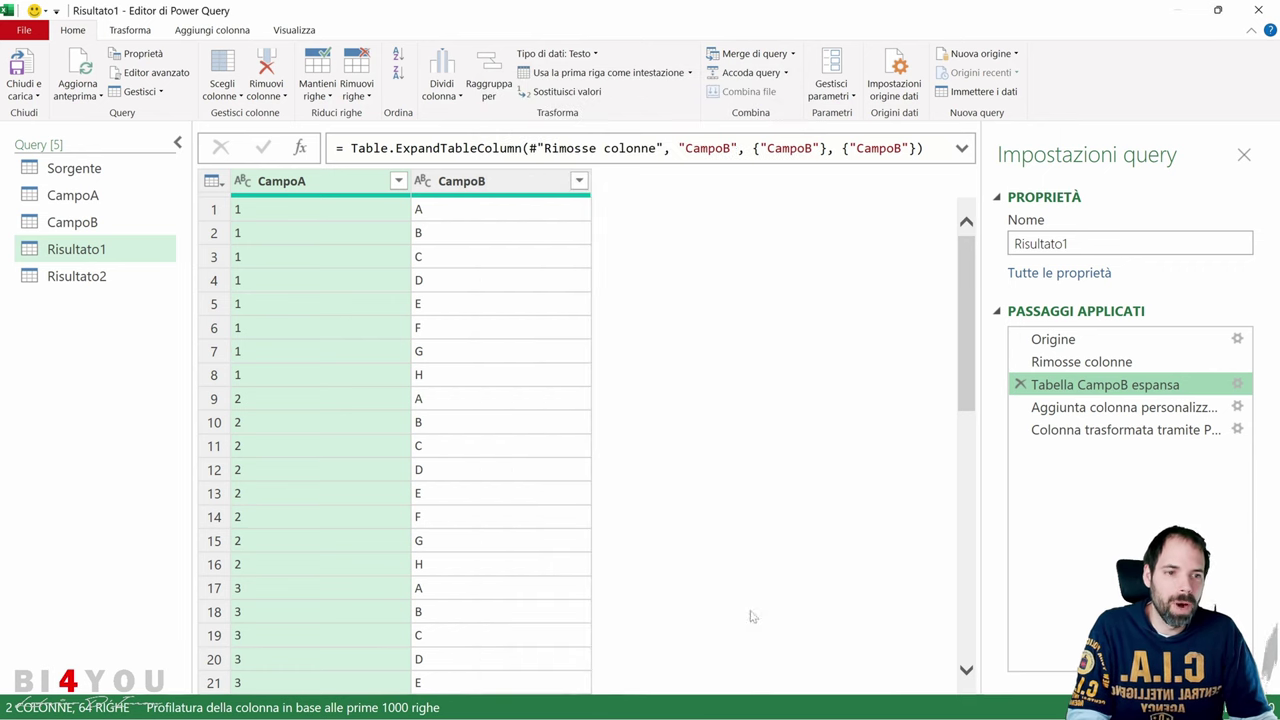
pyautogui.click(1097, 366)
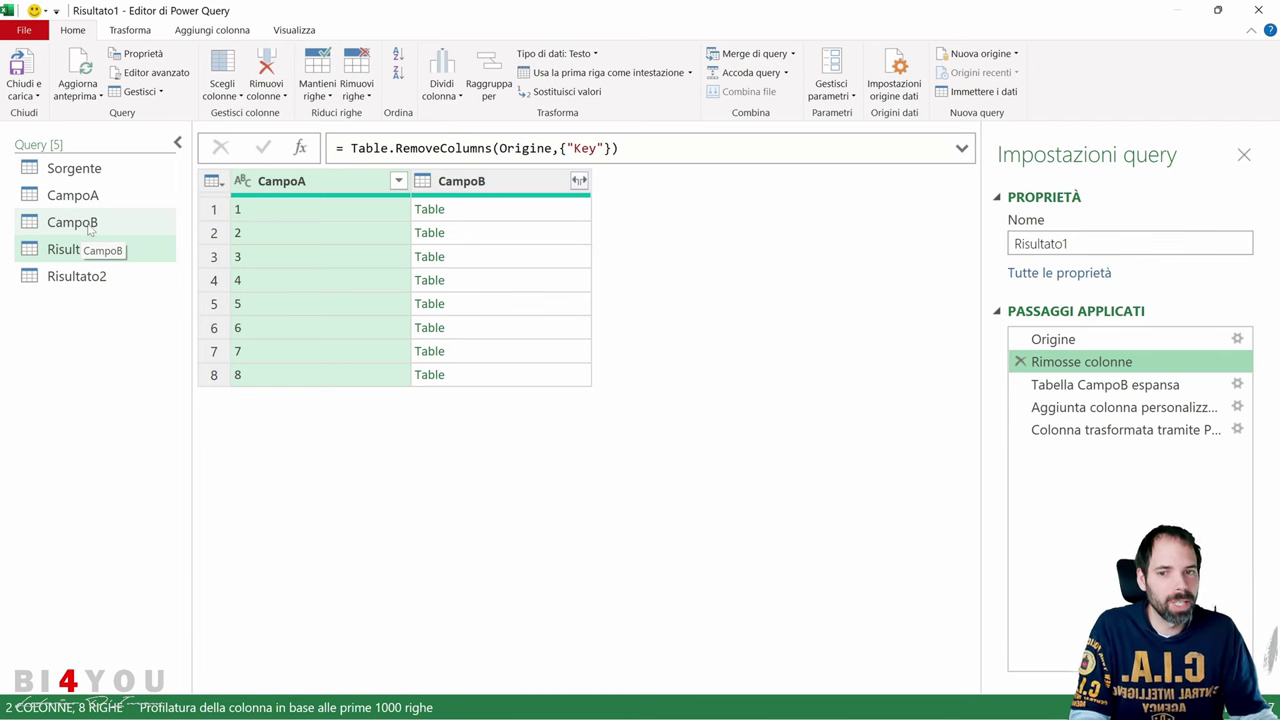
pyautogui.click(1058, 386)
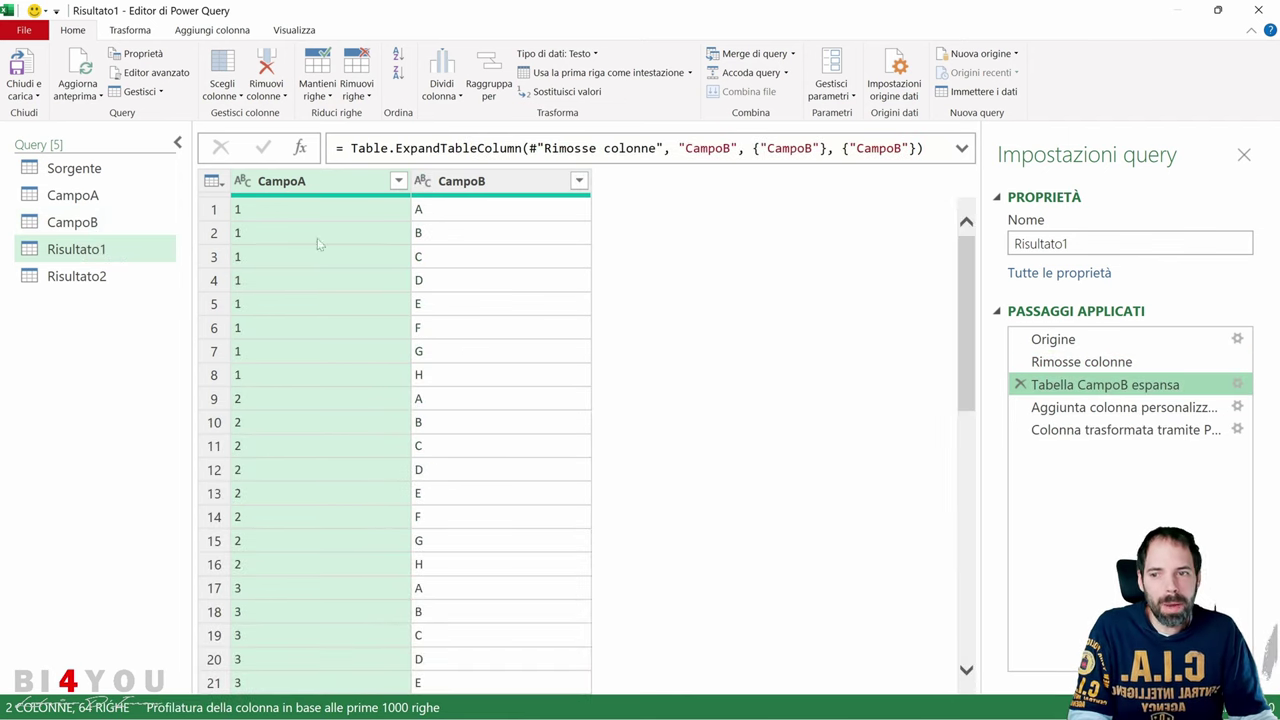
# Inspect the expanded table's CampoA/CampoB pairs, such as 2 and C in row 11
pyautogui.click(305, 211)
pyautogui.click(463, 211)
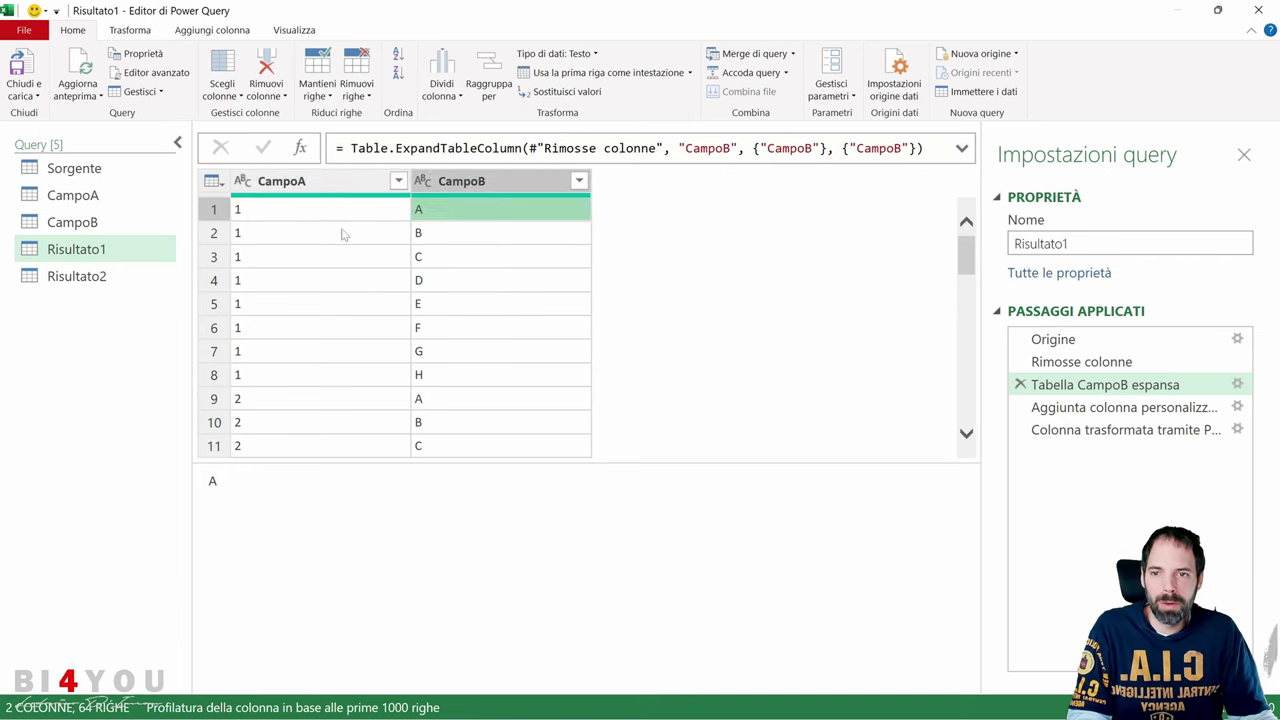
pyautogui.click(440, 233)
pyautogui.click(369, 255)
pyautogui.click(471, 264)
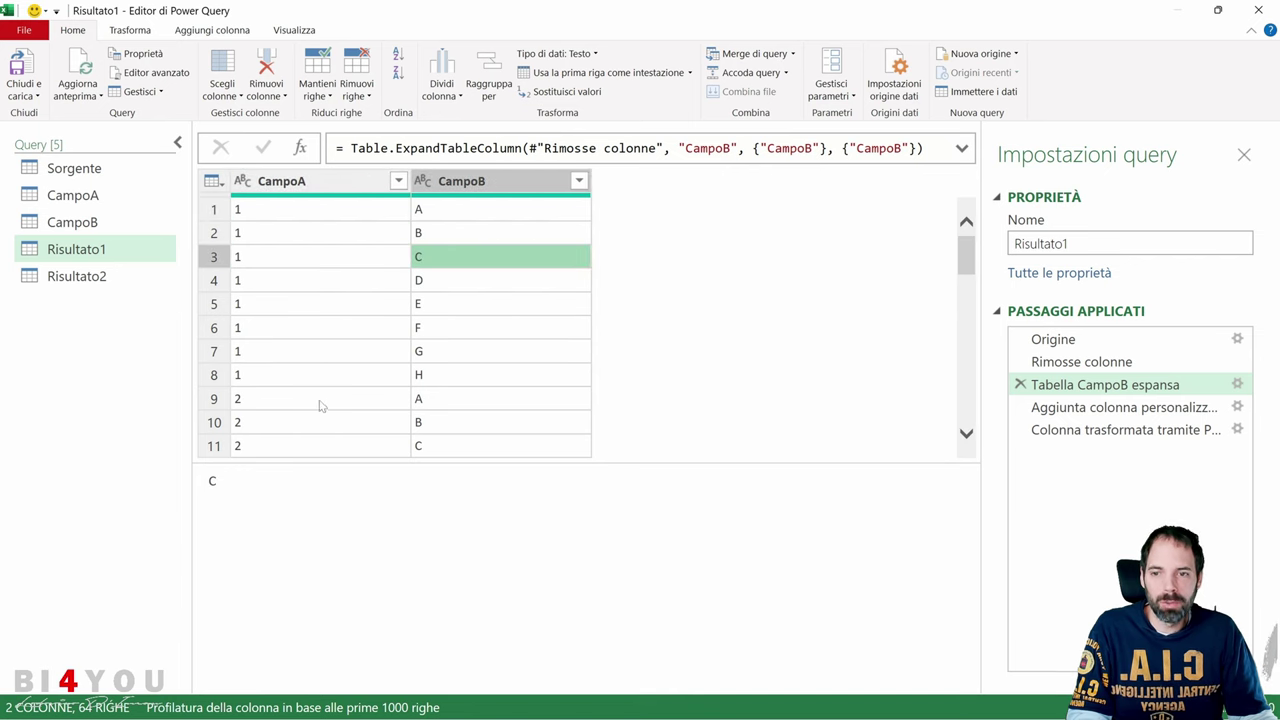
pyautogui.click(320, 405)
pyautogui.click(440, 408)
pyautogui.click(326, 424)
pyautogui.click(466, 428)
pyautogui.click(400, 447)
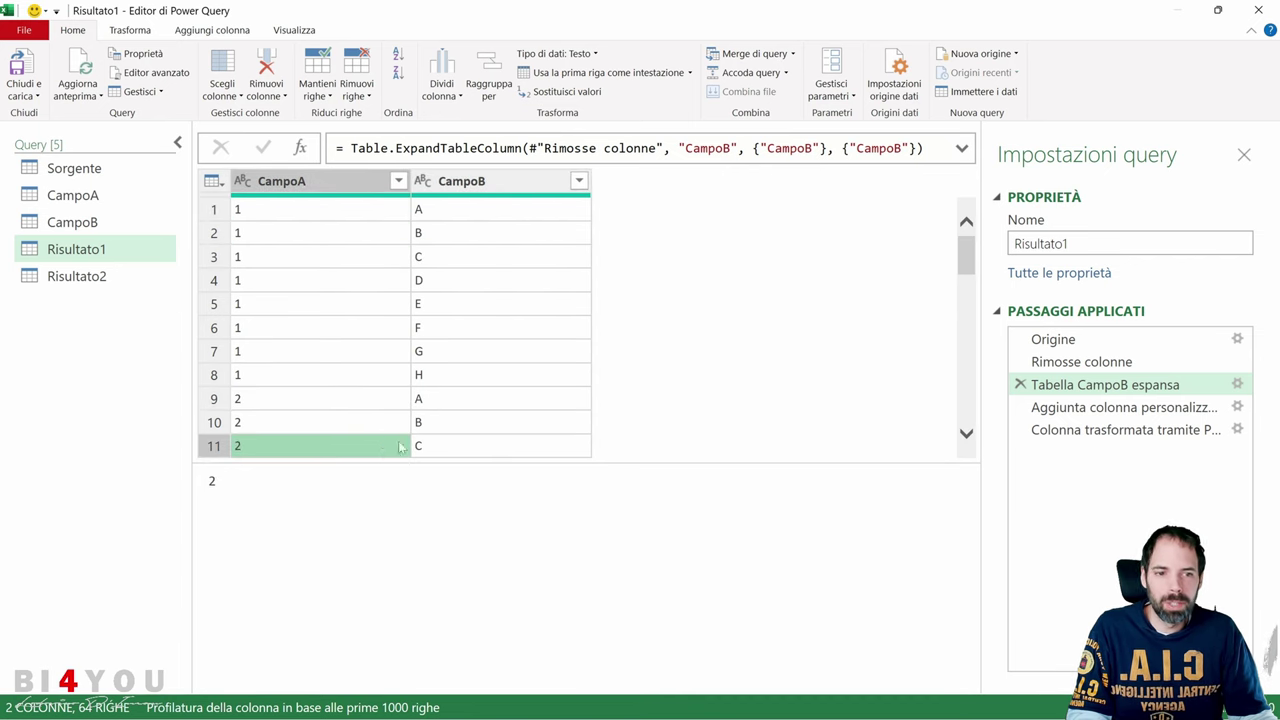
pyautogui.click(440, 447)
pyautogui.click(337, 219)
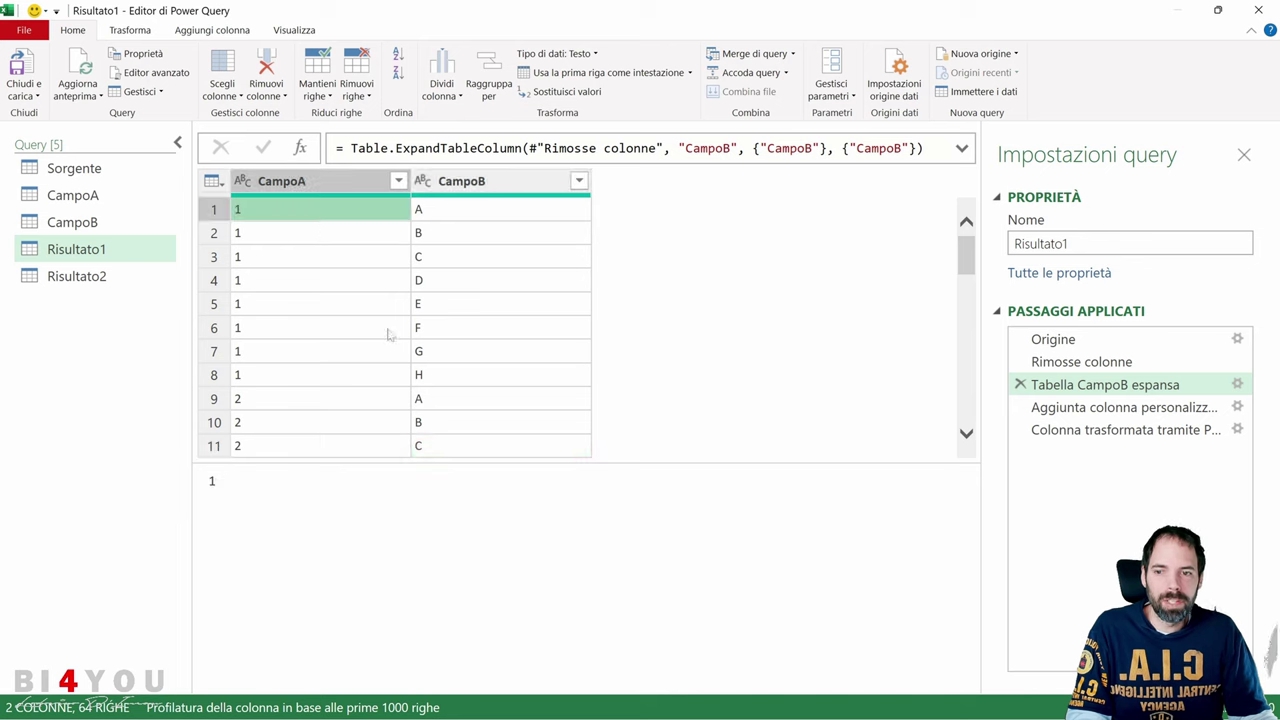
pyautogui.moveTo(456, 463); pyautogui.dragTo(470, 604)
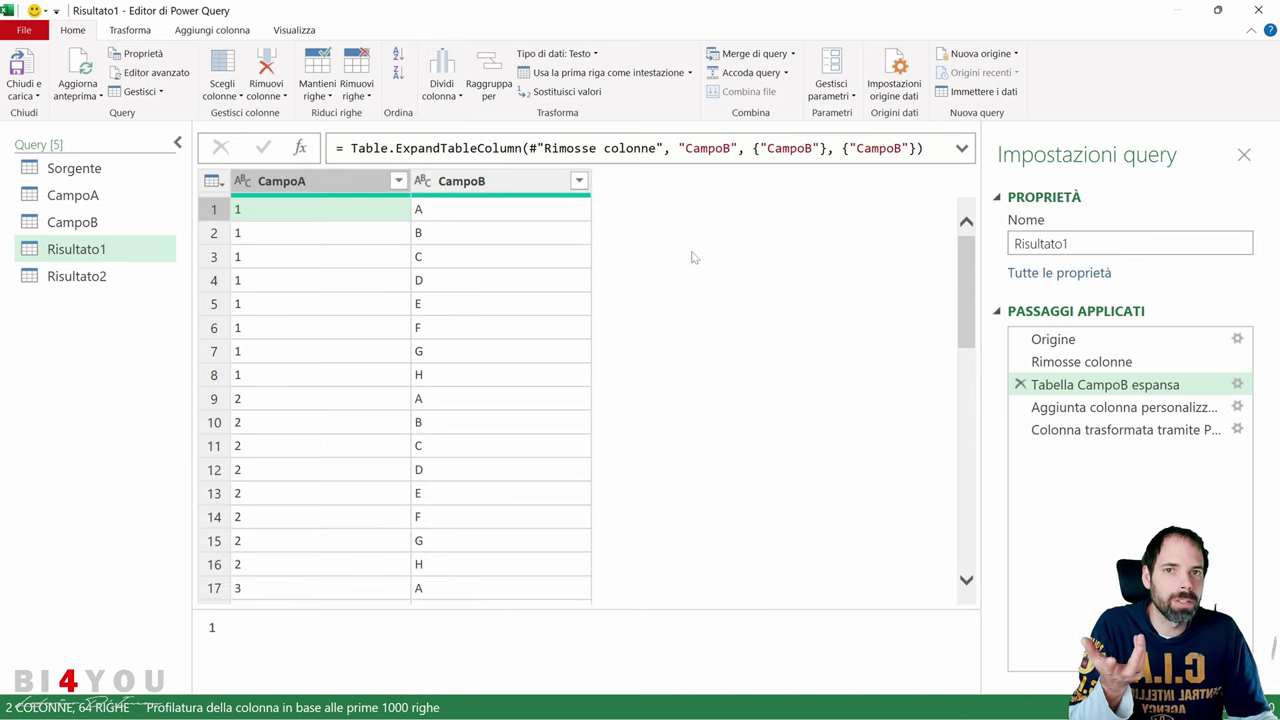
# Review the Variante custom column formula joining CampoA and CampoB without changes
pyautogui.click(1100, 407)
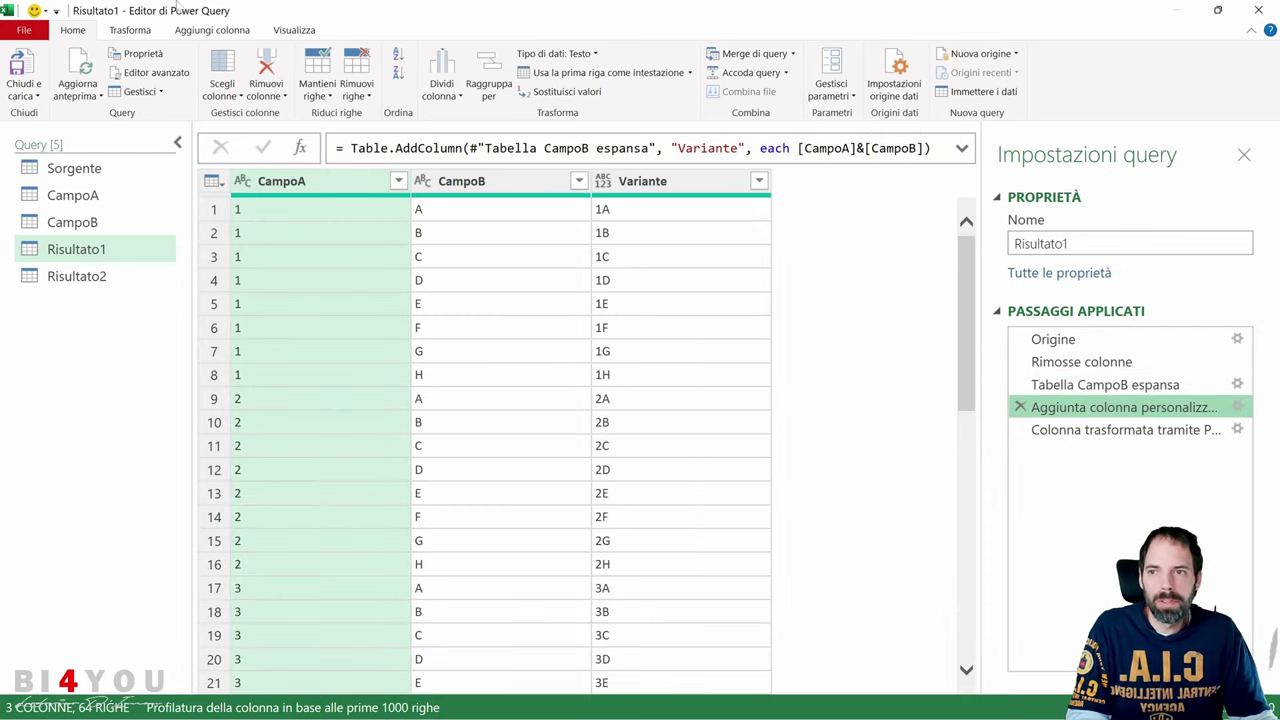
pyautogui.click(207, 30)
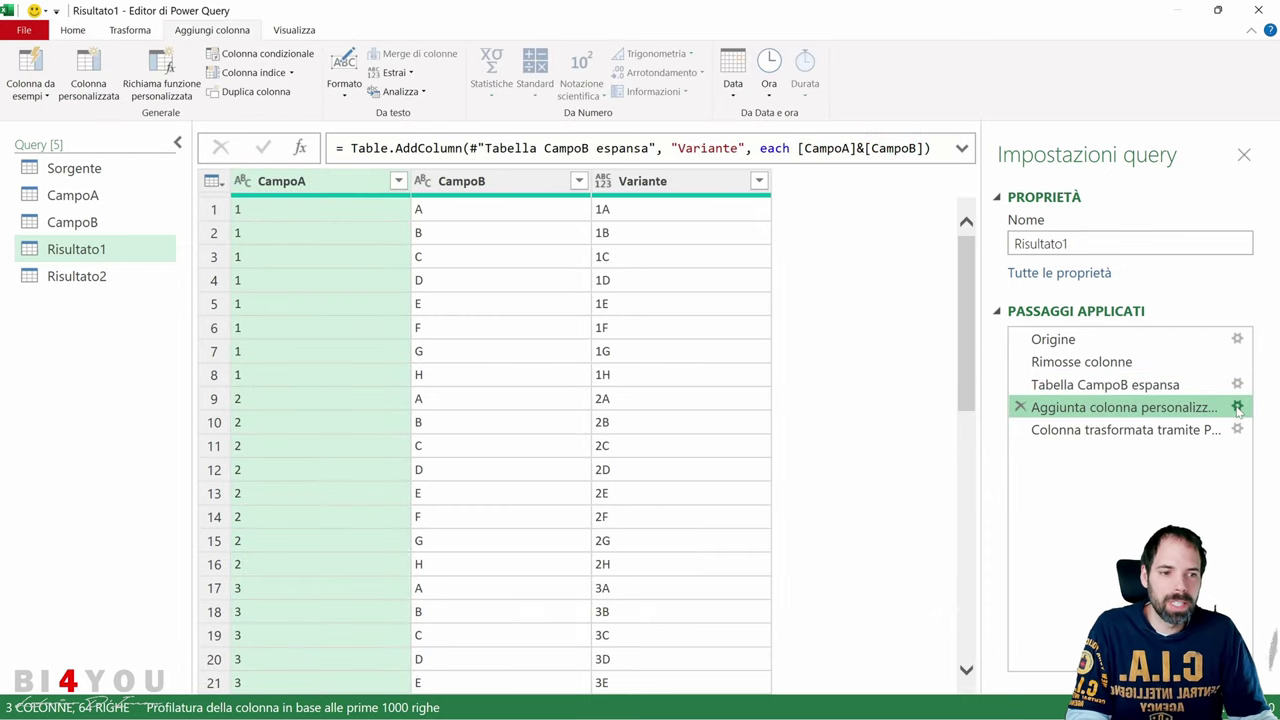
pyautogui.click(1237, 407)
pyautogui.click(471, 314)
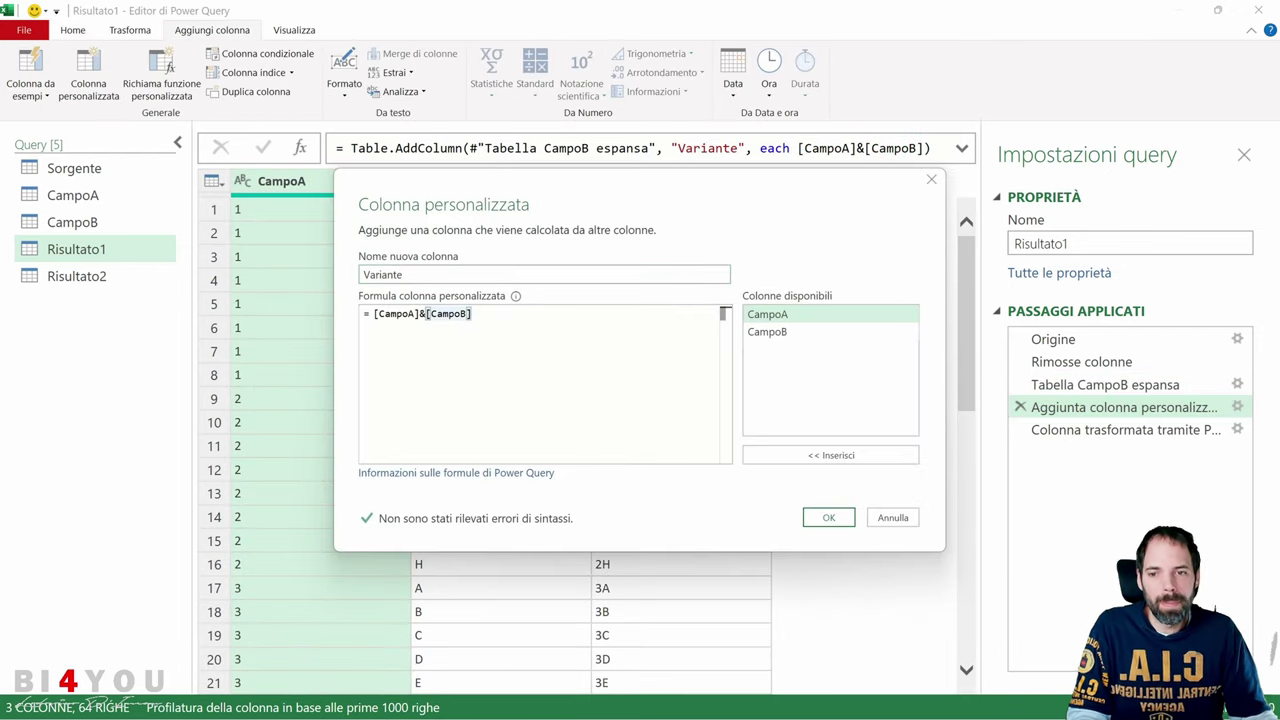
pyautogui.click(399, 314)
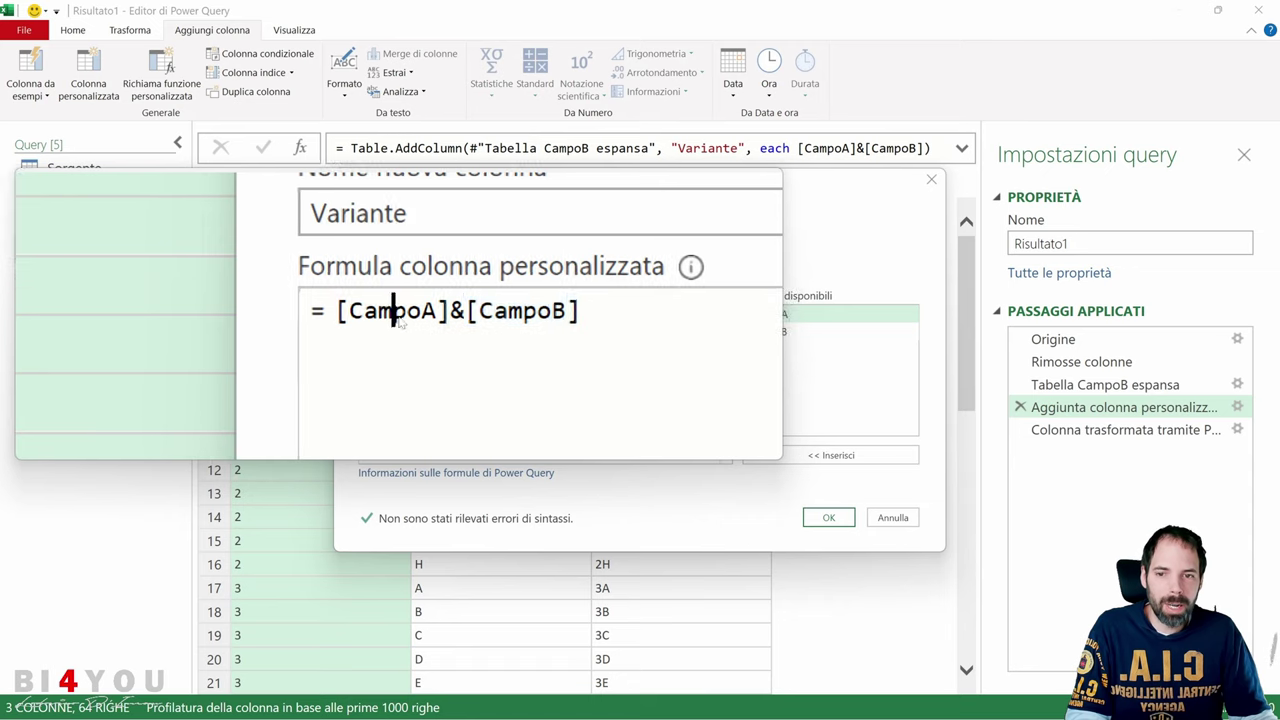
pyautogui.click(471, 314)
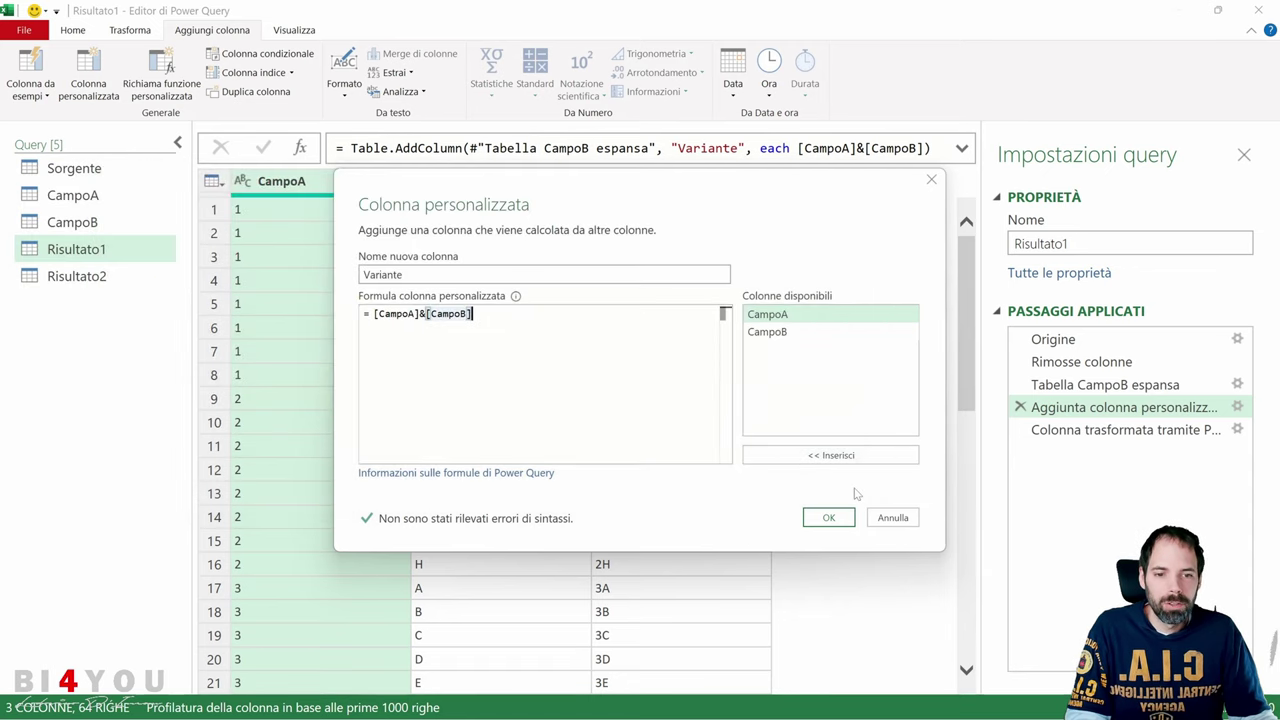
pyautogui.click(883, 519)
# Inspect the Variante values 1A, 1B, 1C and select the CampoB column
pyautogui.click(350, 211)
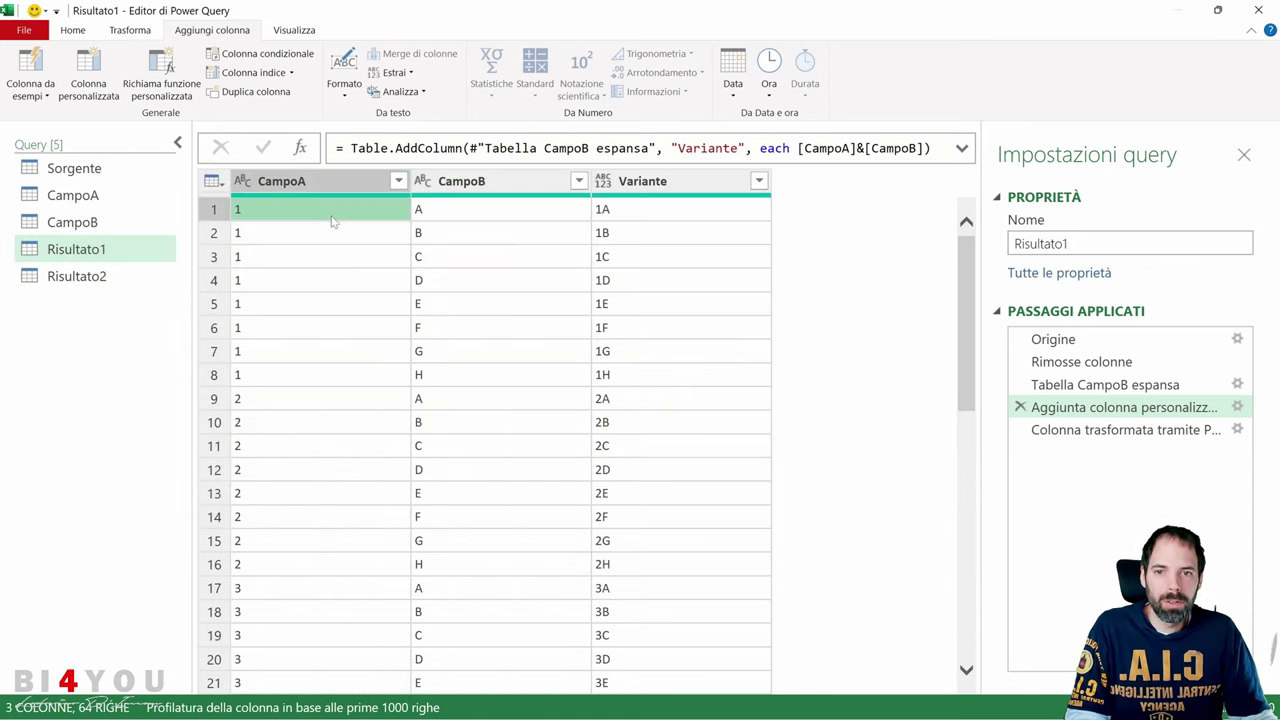
pyautogui.click(473, 218)
pyautogui.click(613, 214)
pyautogui.click(615, 234)
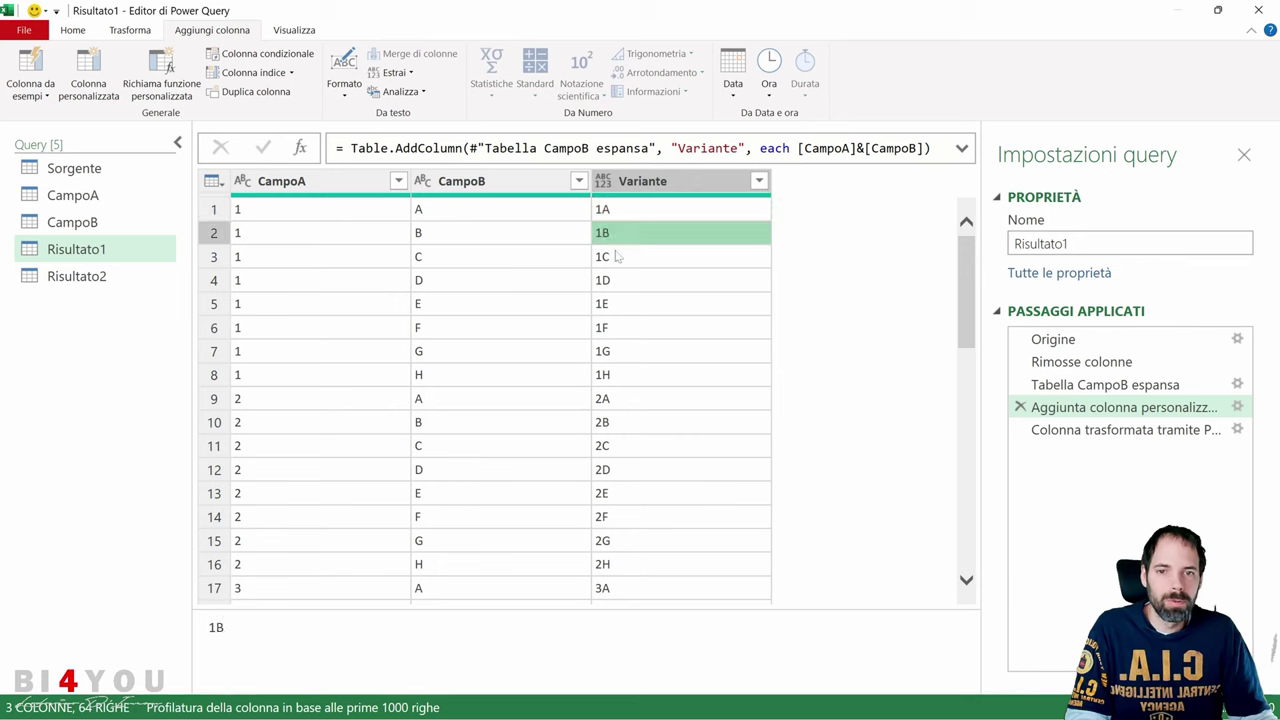
pyautogui.click(618, 257)
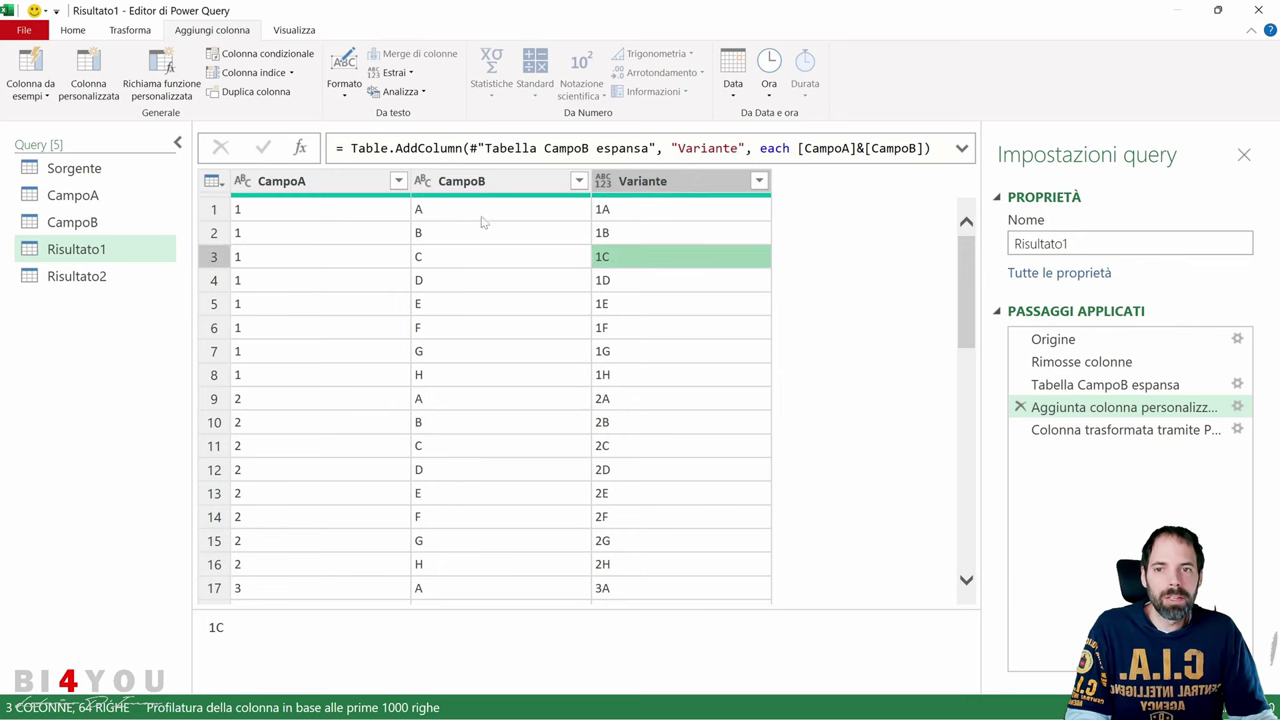
pyautogui.click(482, 181)
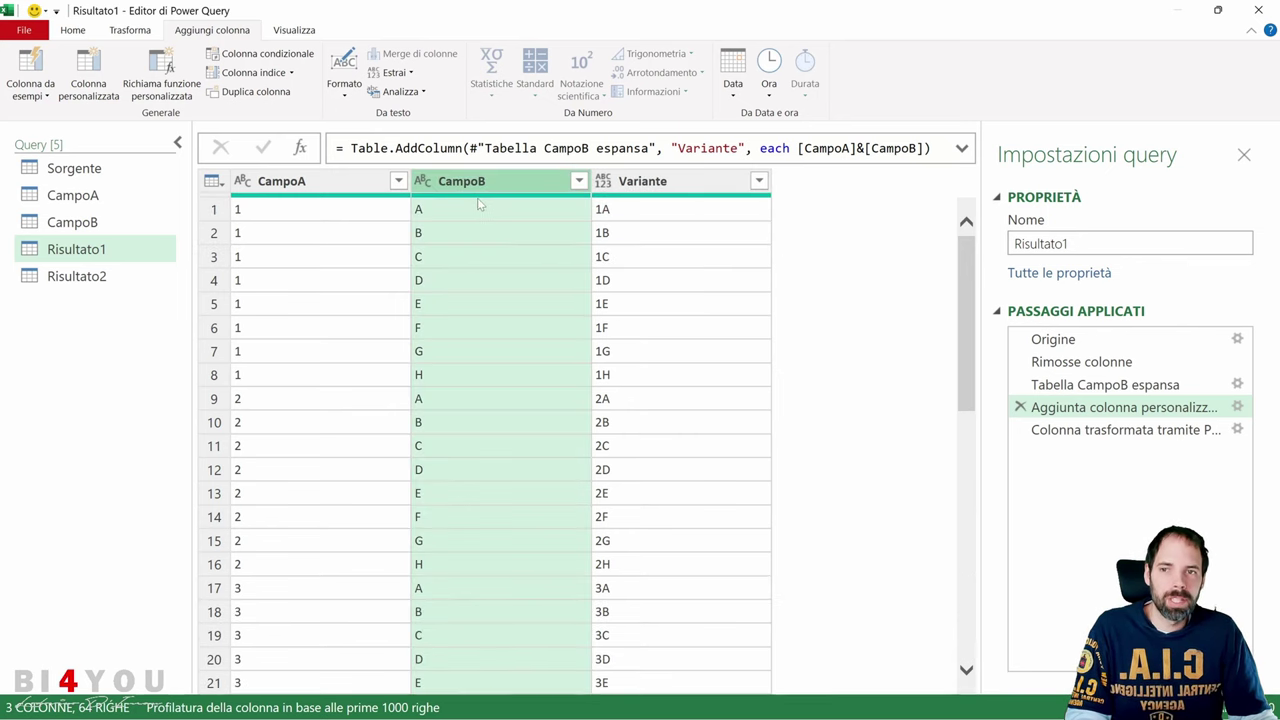
# Display the pivoted result step and its pivot settings
pyautogui.click(130, 30)
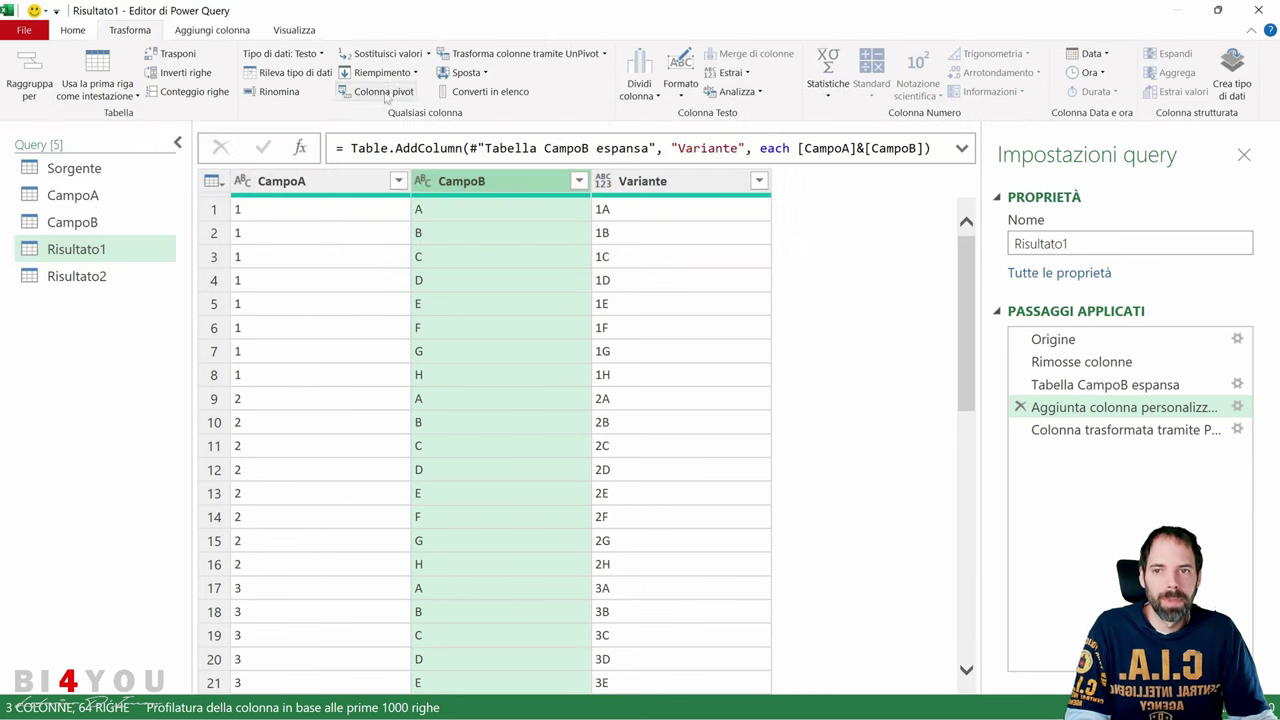
pyautogui.click(1120, 429)
pyautogui.click(1238, 429)
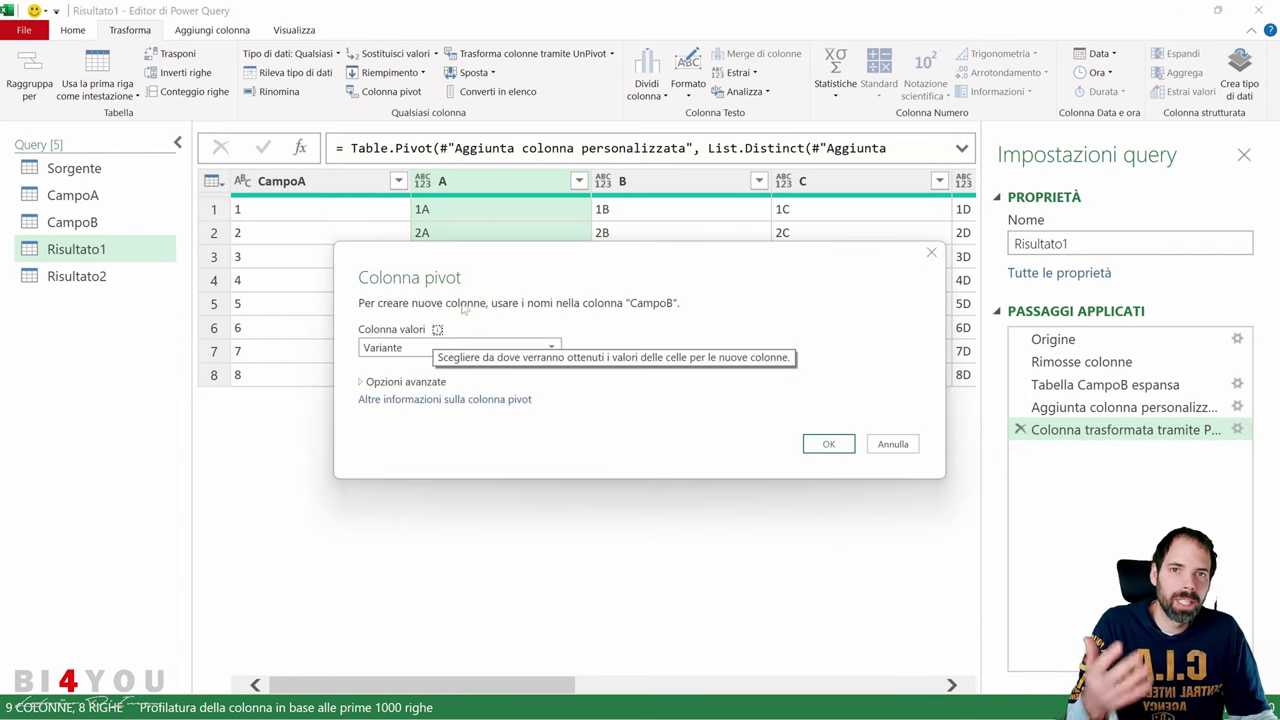
# Recheck the Variante and CampoB columns and reopen the pivot step settings
pyautogui.click(918, 450)
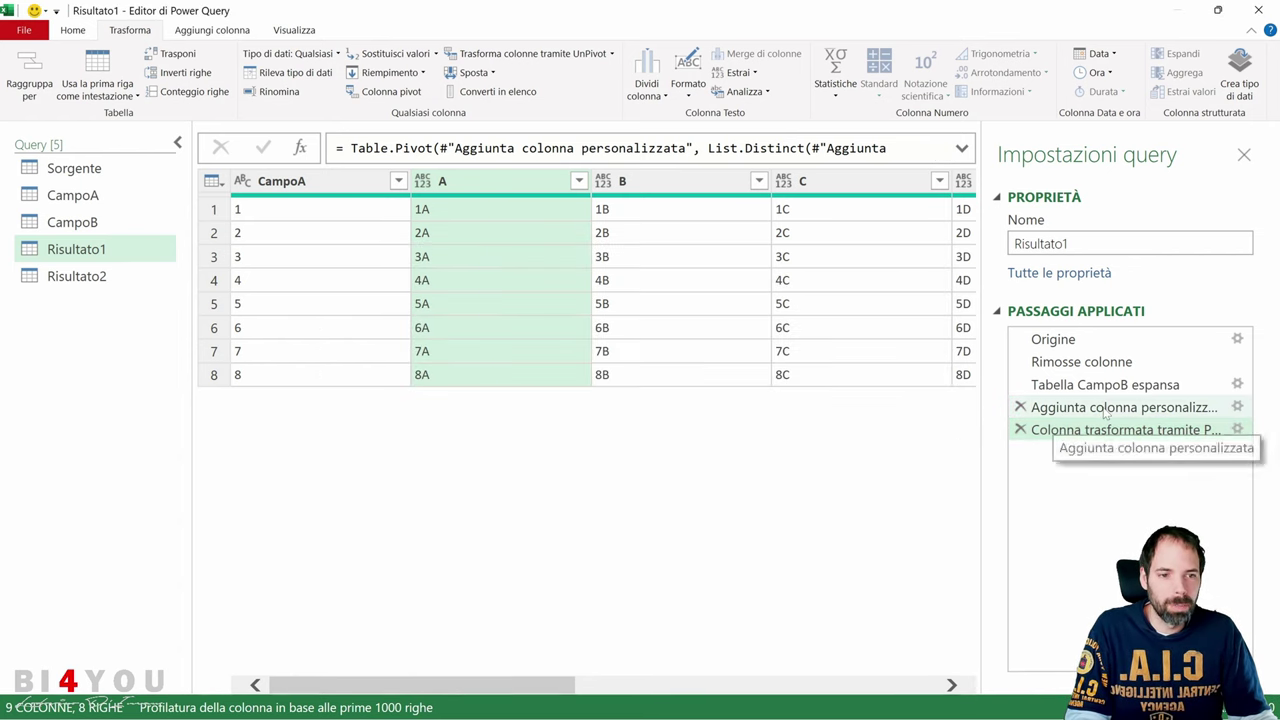
pyautogui.click(1045, 407)
pyautogui.click(662, 181)
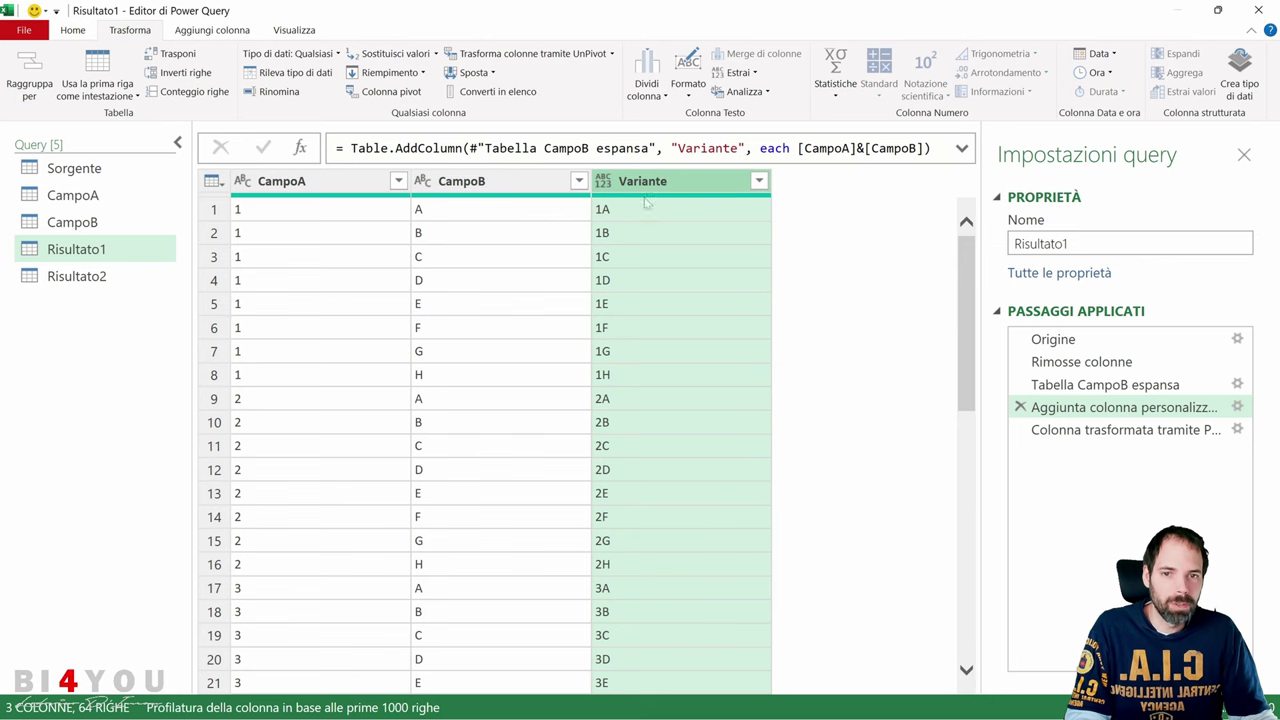
pyautogui.click(480, 181)
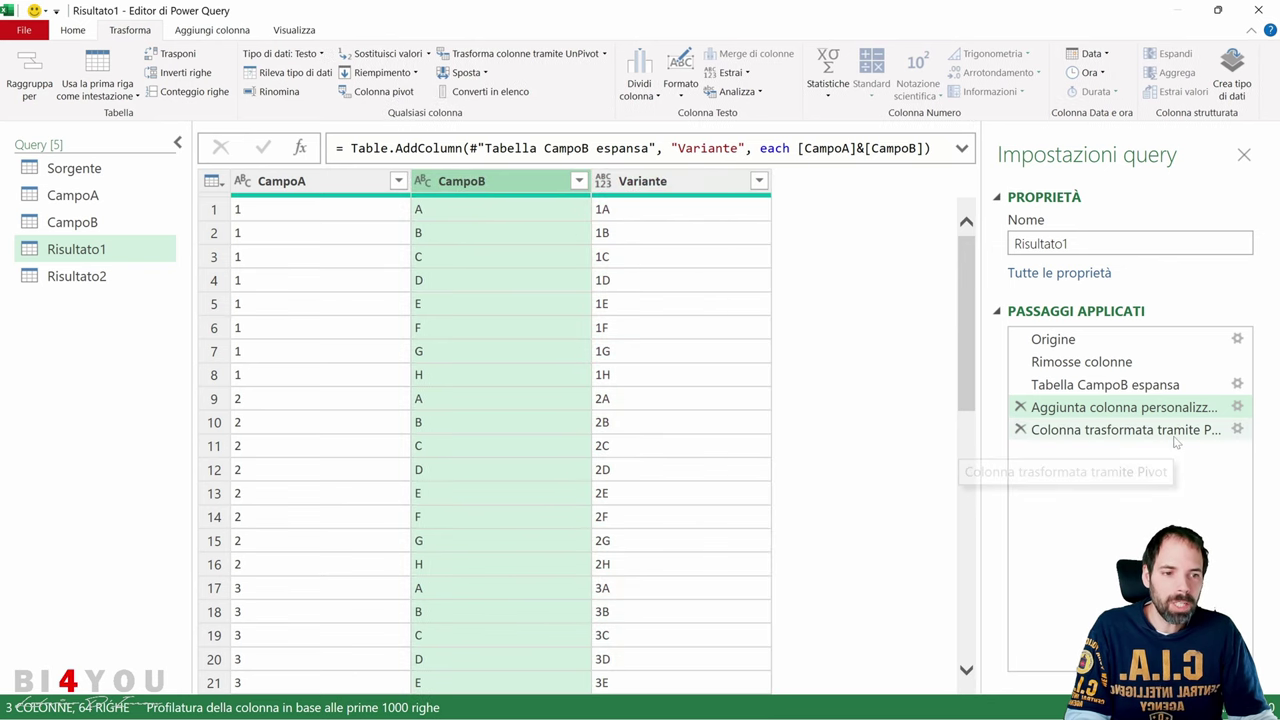
pyautogui.click(1110, 429)
pyautogui.click(1237, 429)
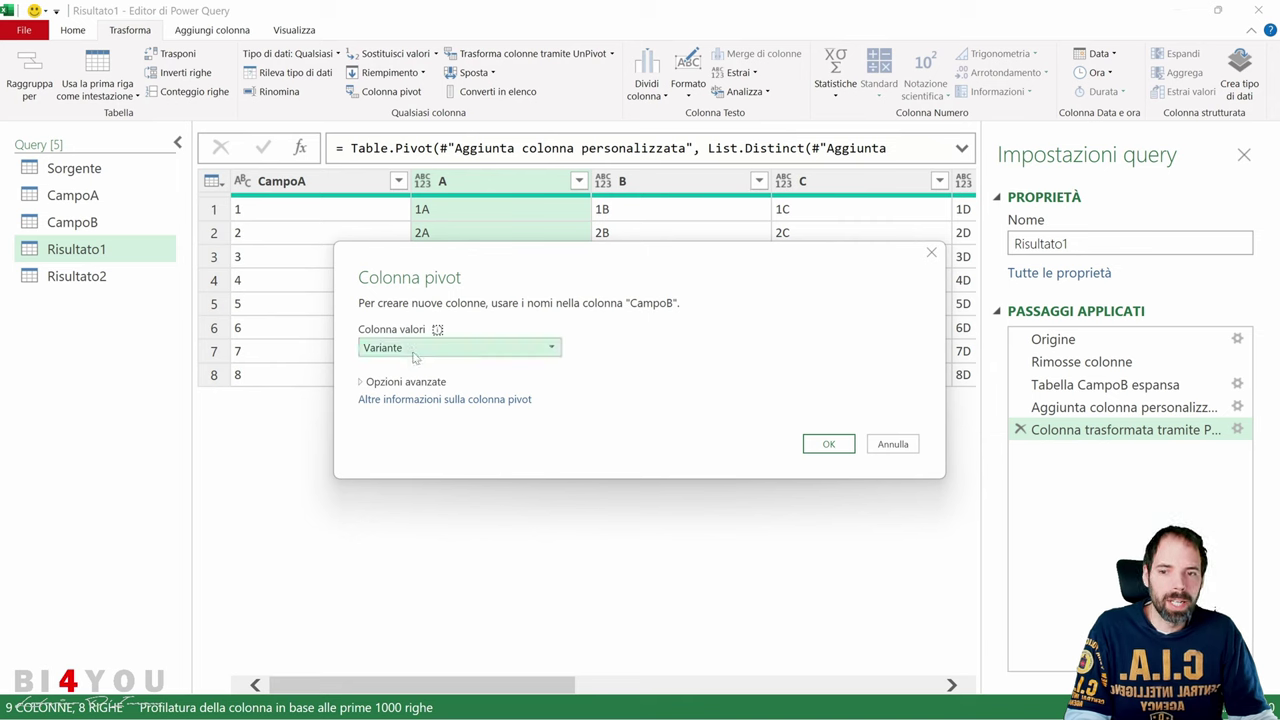
# Set the pivot's advanced aggregation to Non aggregare and confirm
pyautogui.click(405, 381)
pyautogui.click(430, 418)
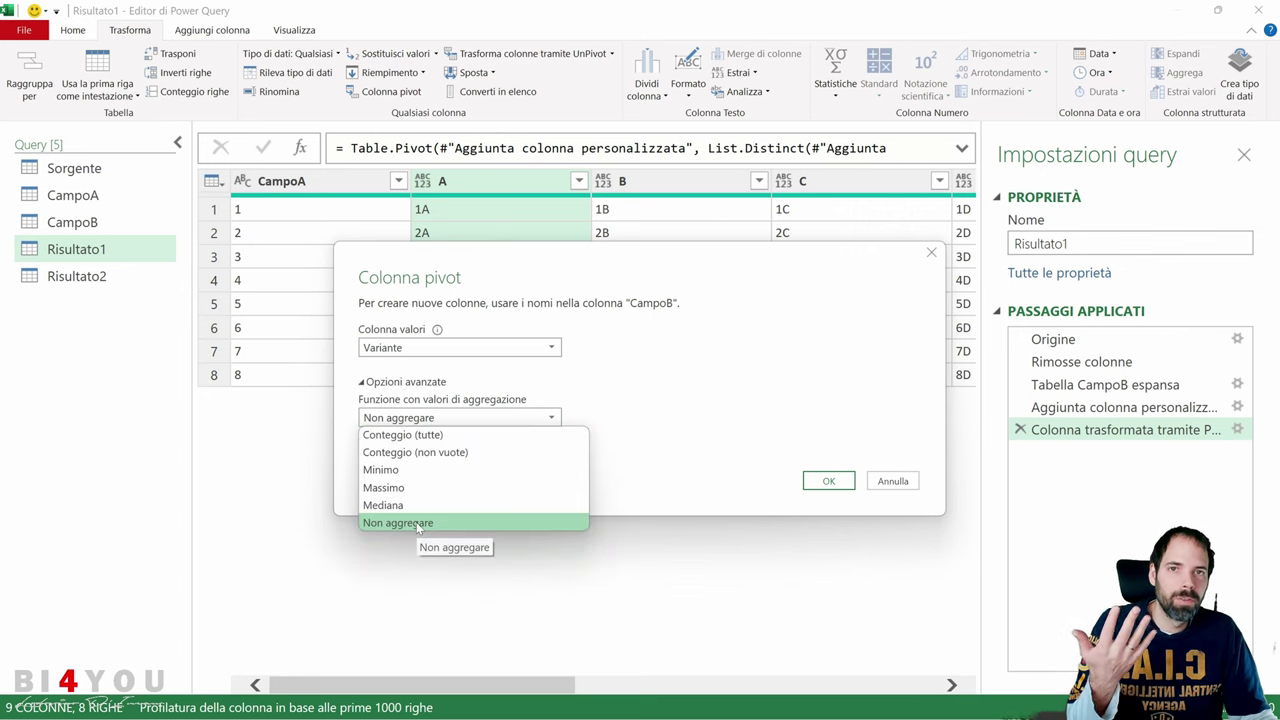
pyautogui.click(416, 522)
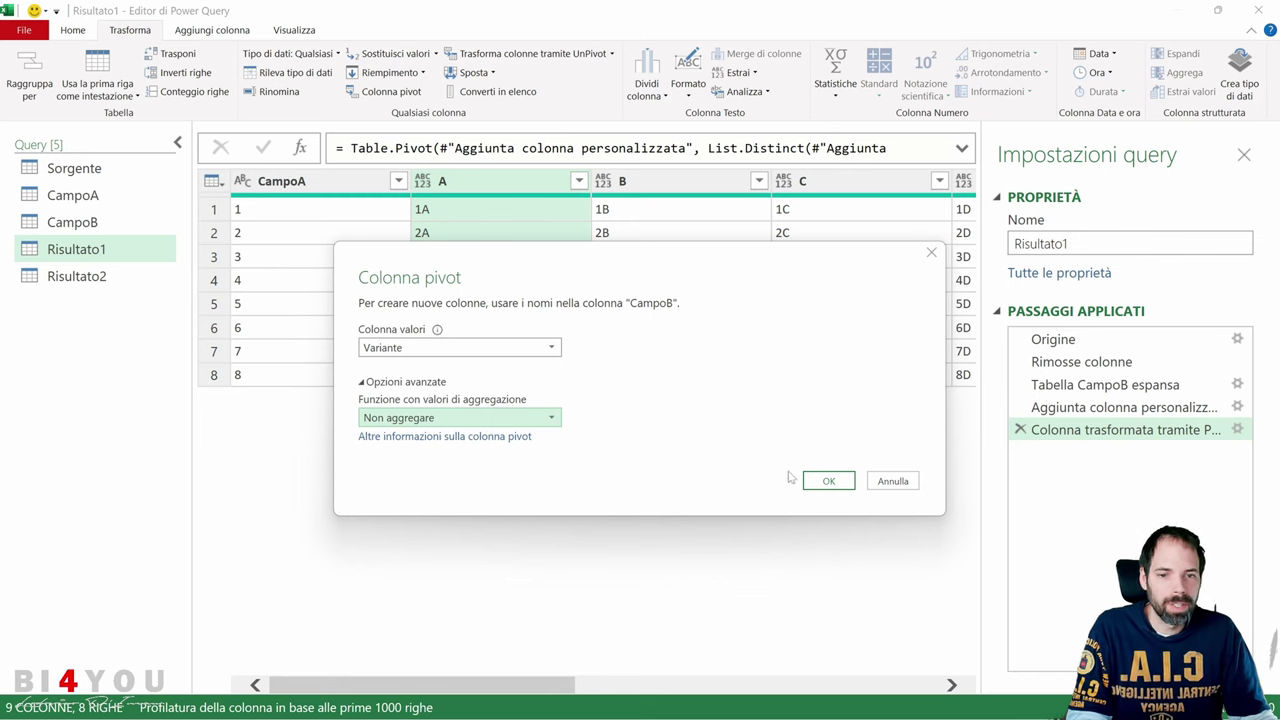
pyautogui.click(828, 481)
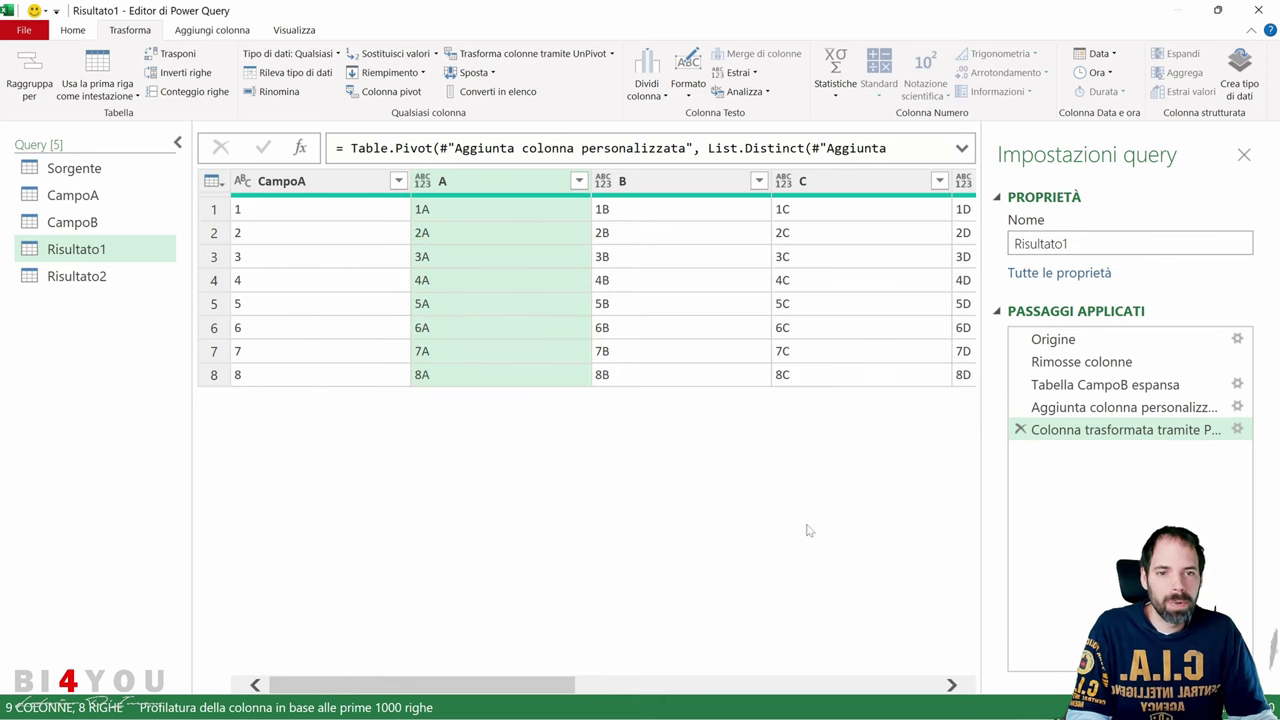
pyautogui.moveTo(497, 684); pyautogui.dragTo(407, 655)
pyautogui.click(72, 29)
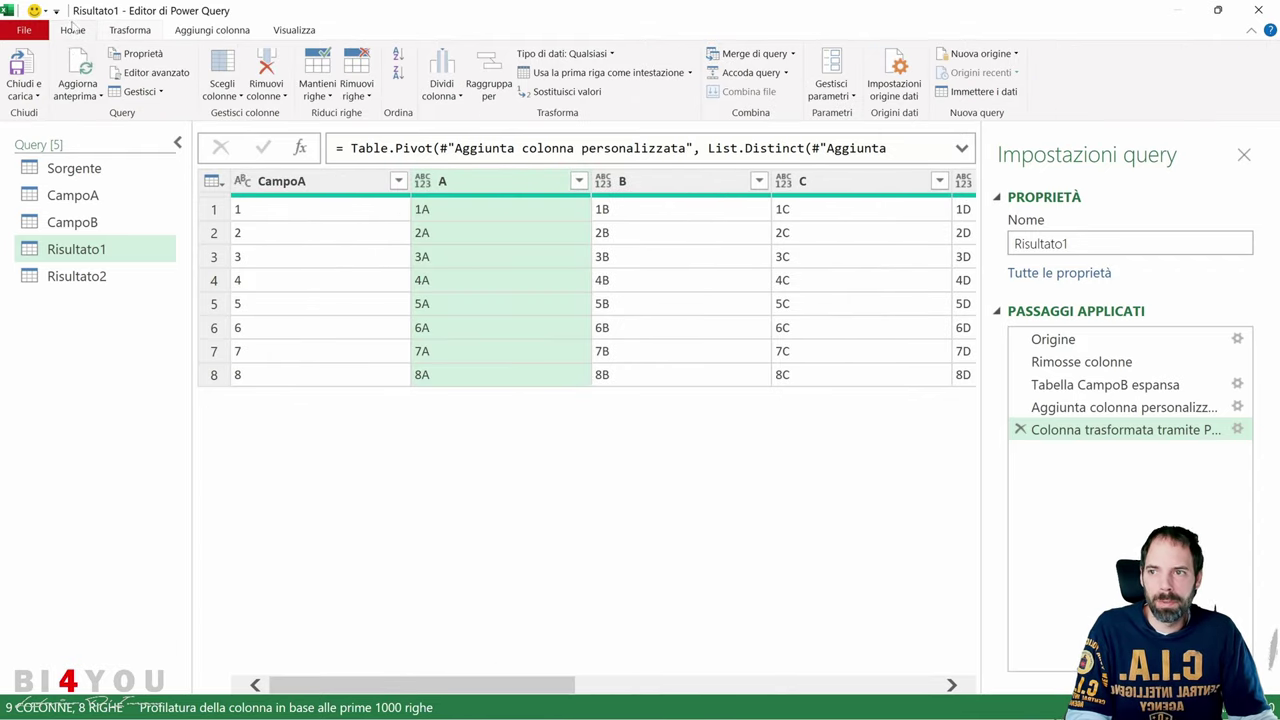
# Switch to the Risultato2 query in a maximized editor and select its CampoB column
pyautogui.click(24, 93)
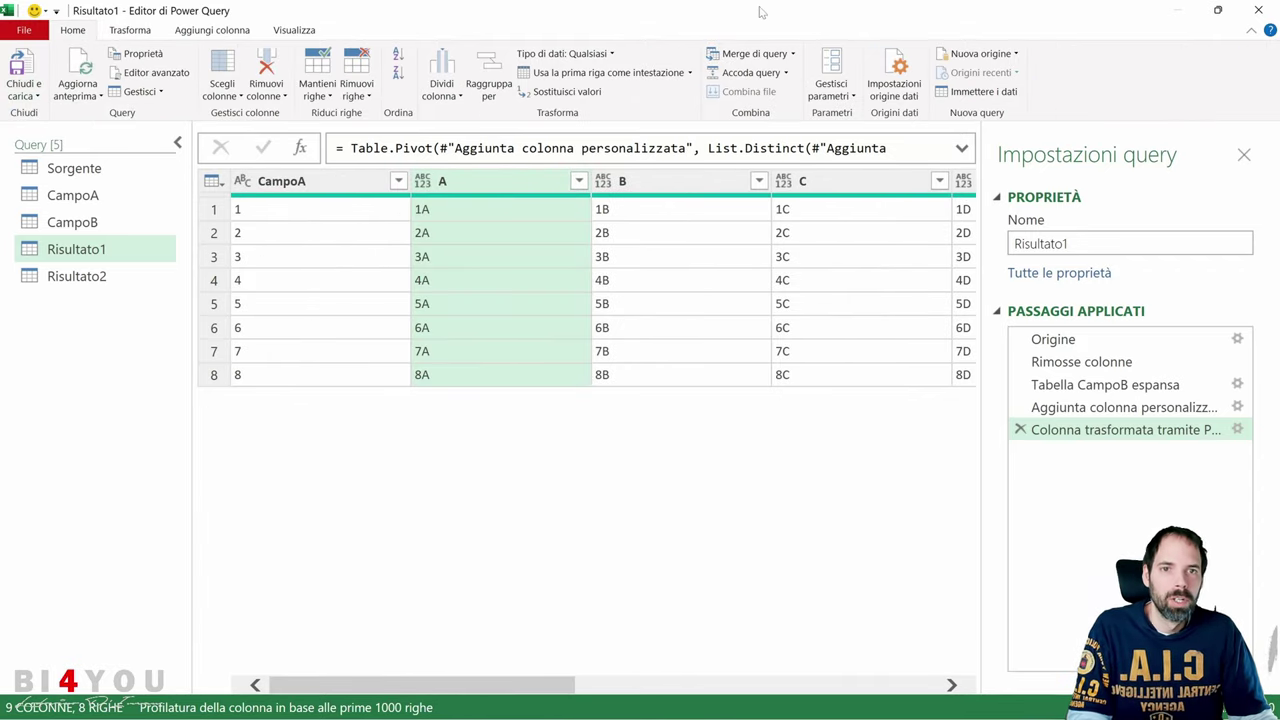
pyautogui.moveTo(515, 10); pyautogui.dragTo(592, 82)
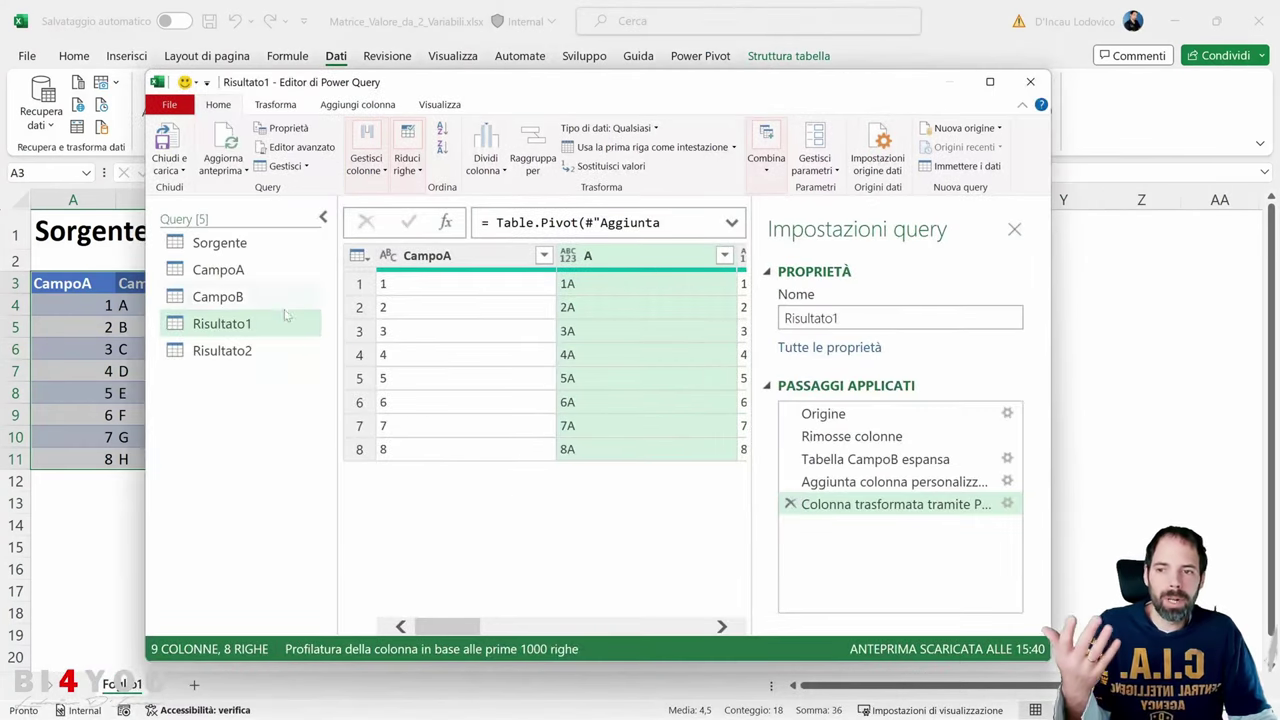
pyautogui.click(217, 351)
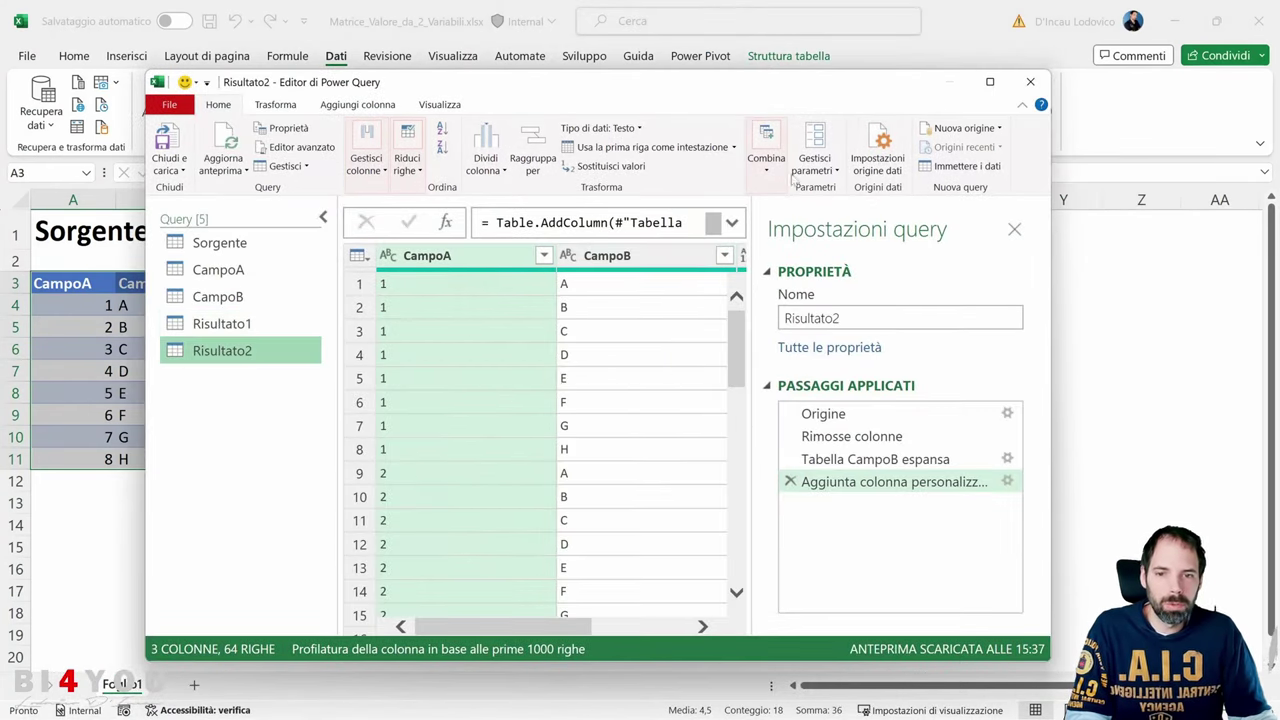
pyautogui.doubleClick(728, 89)
pyautogui.click(500, 183)
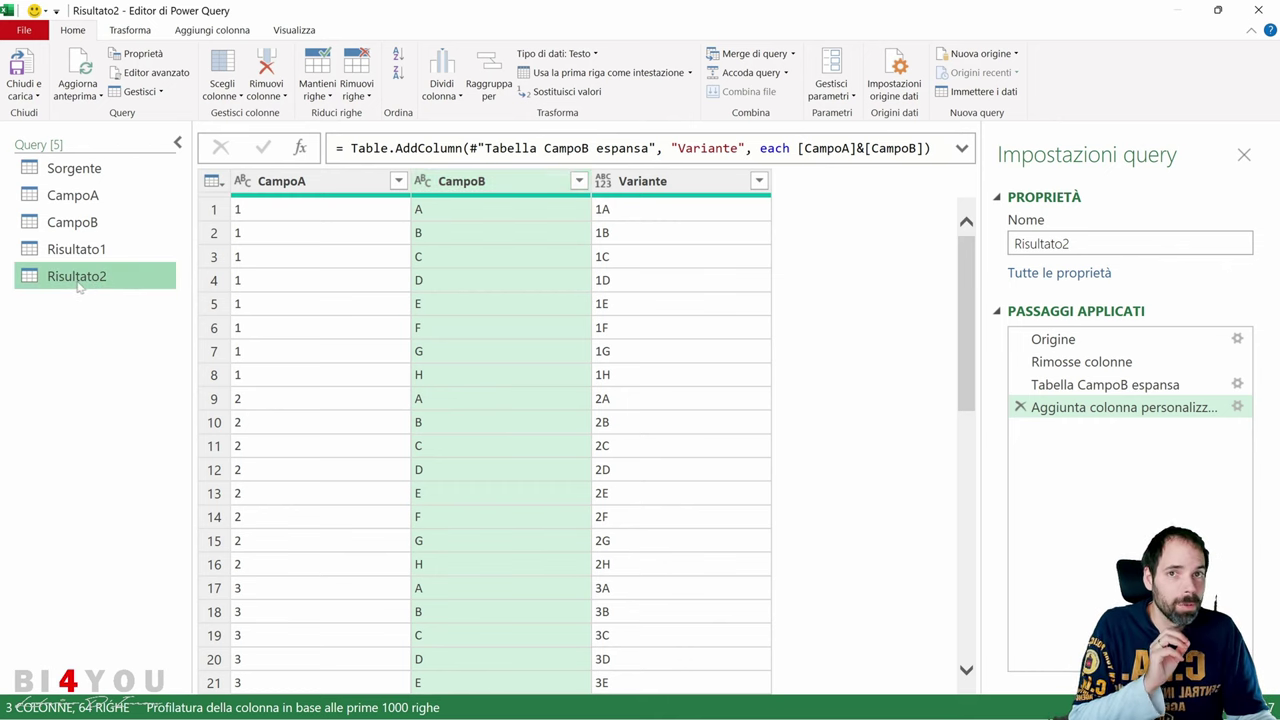
# Refresh the preview, leave Power Query, and check Risultato2's load settings without changing them
pyautogui.click(58, 78)
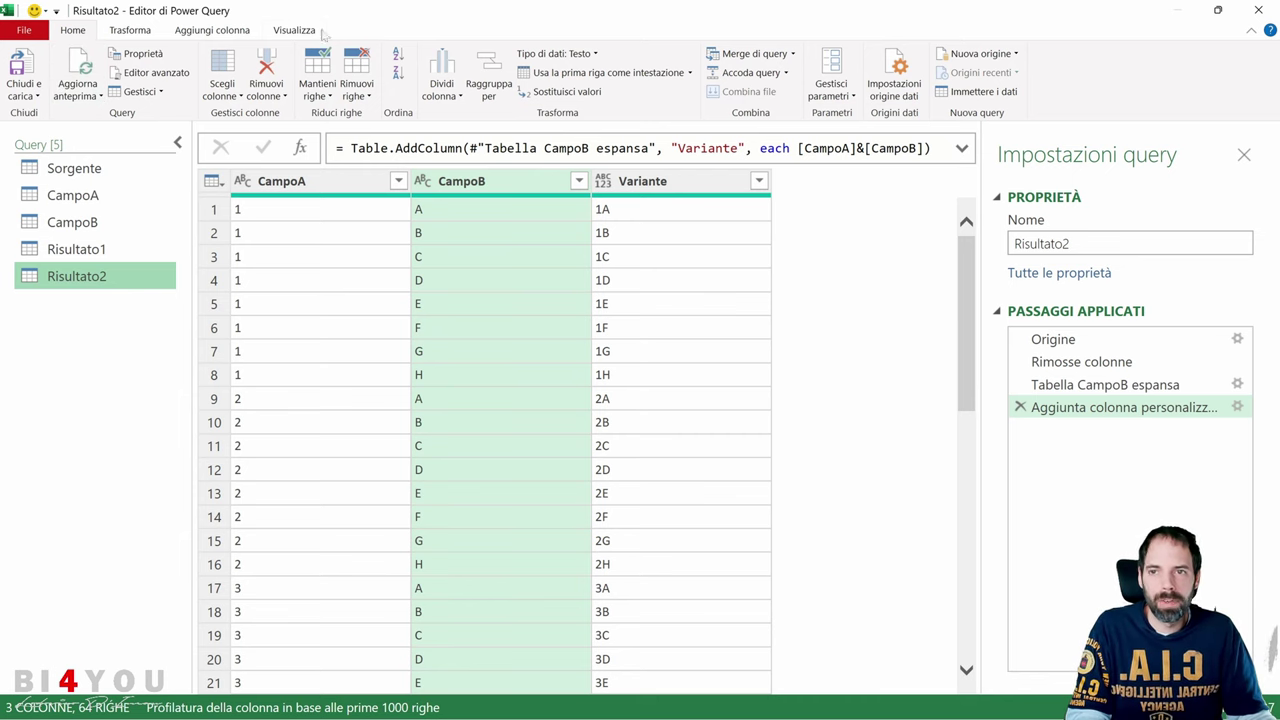
pyautogui.click(1258, 10)
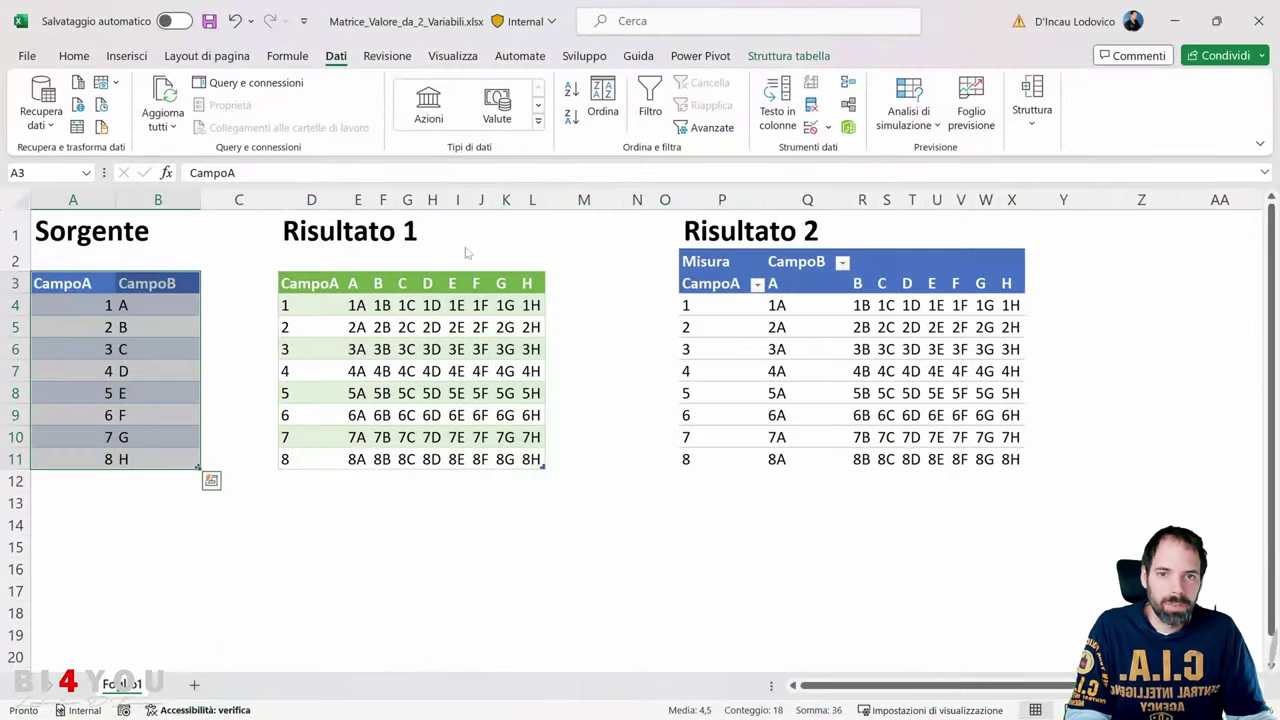
pyautogui.click(250, 82)
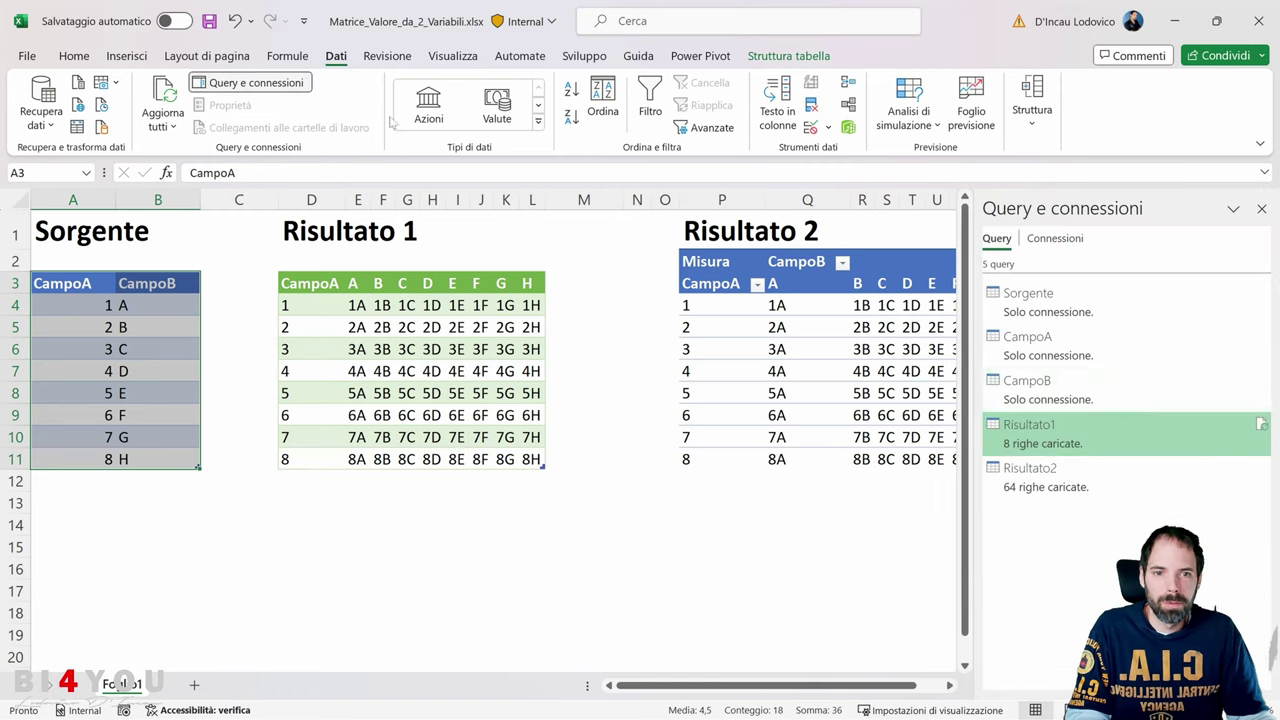
pyautogui.rightClick(1060, 480)
pyautogui.click(1080, 525)
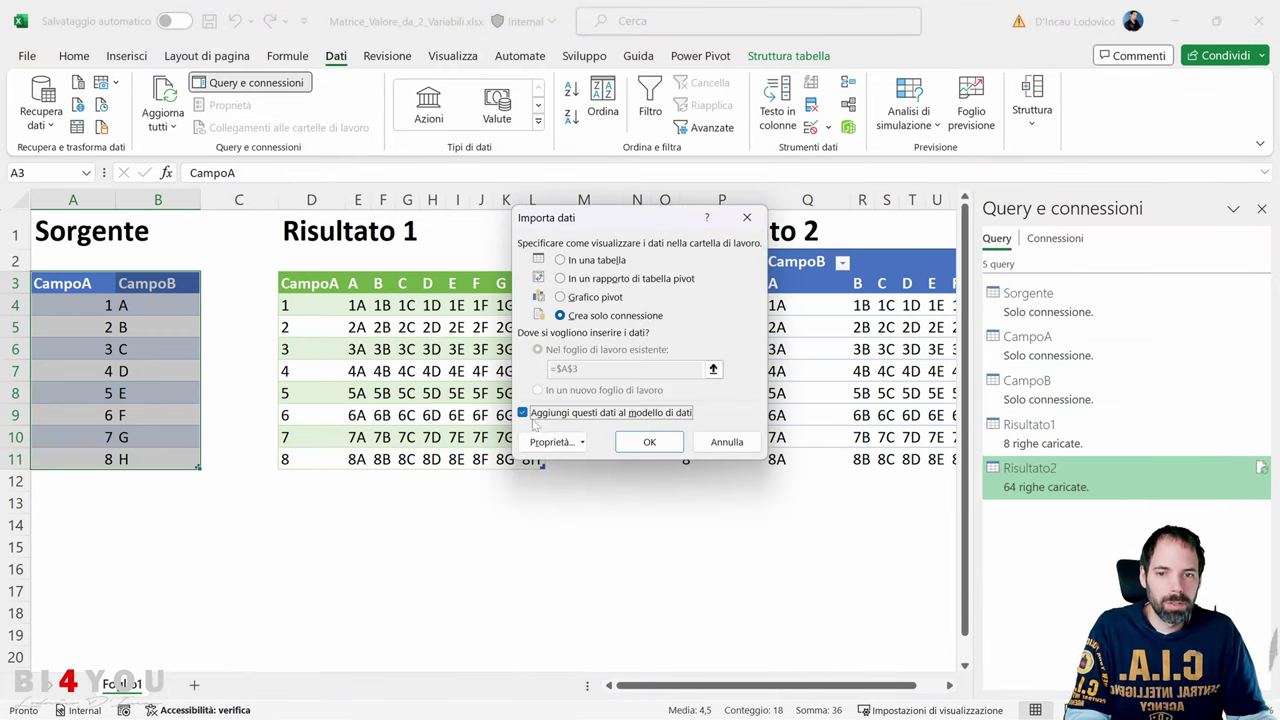
pyautogui.click(735, 447)
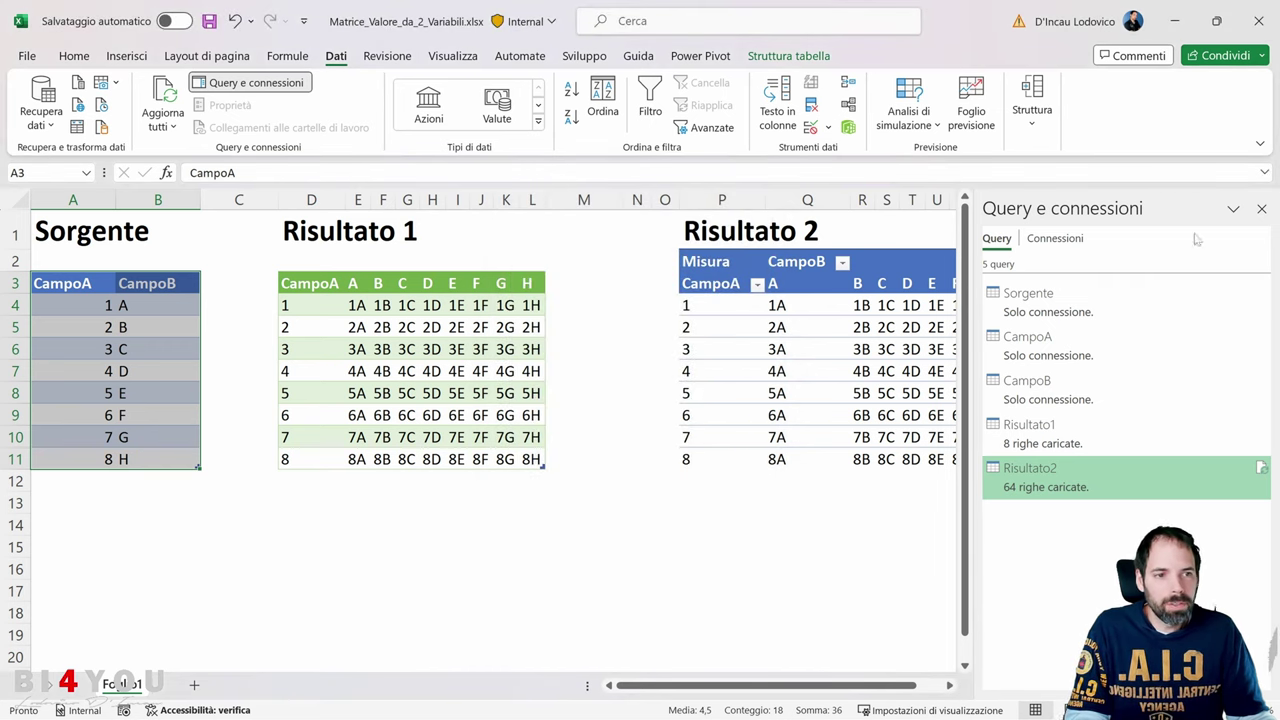
pyautogui.click(1261, 208)
pyautogui.click(862, 327)
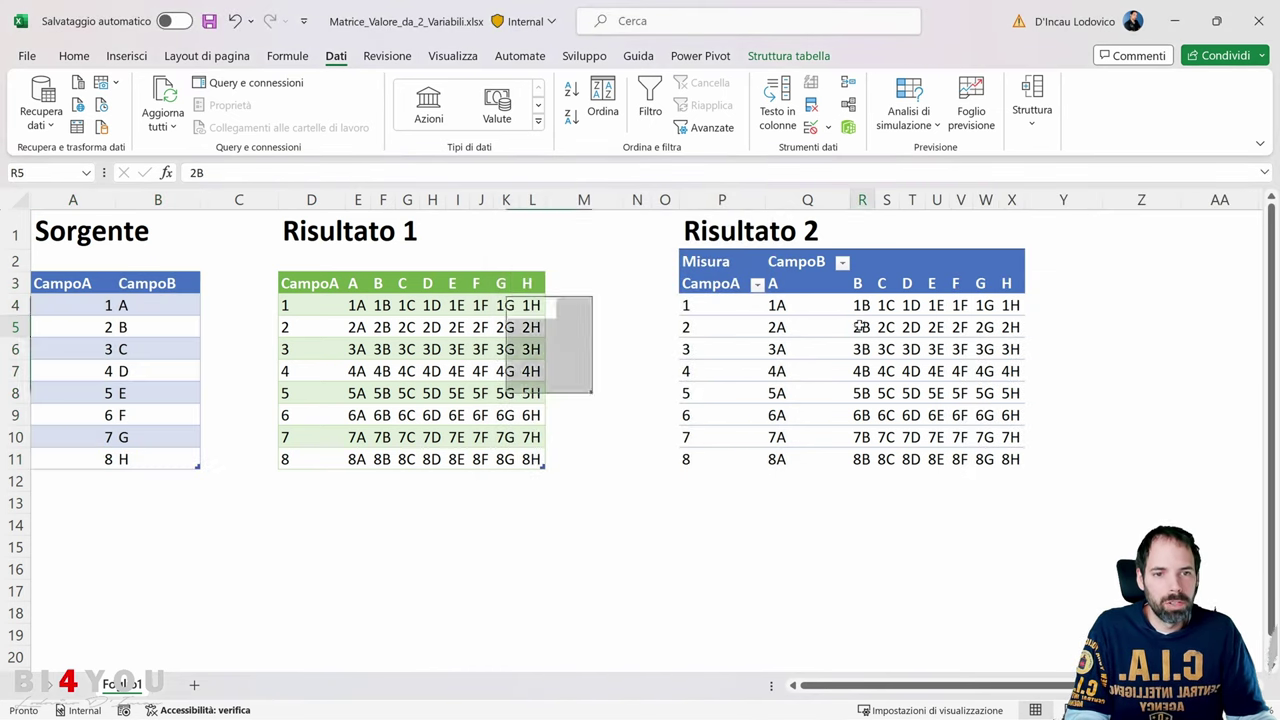
pyautogui.click(718, 55)
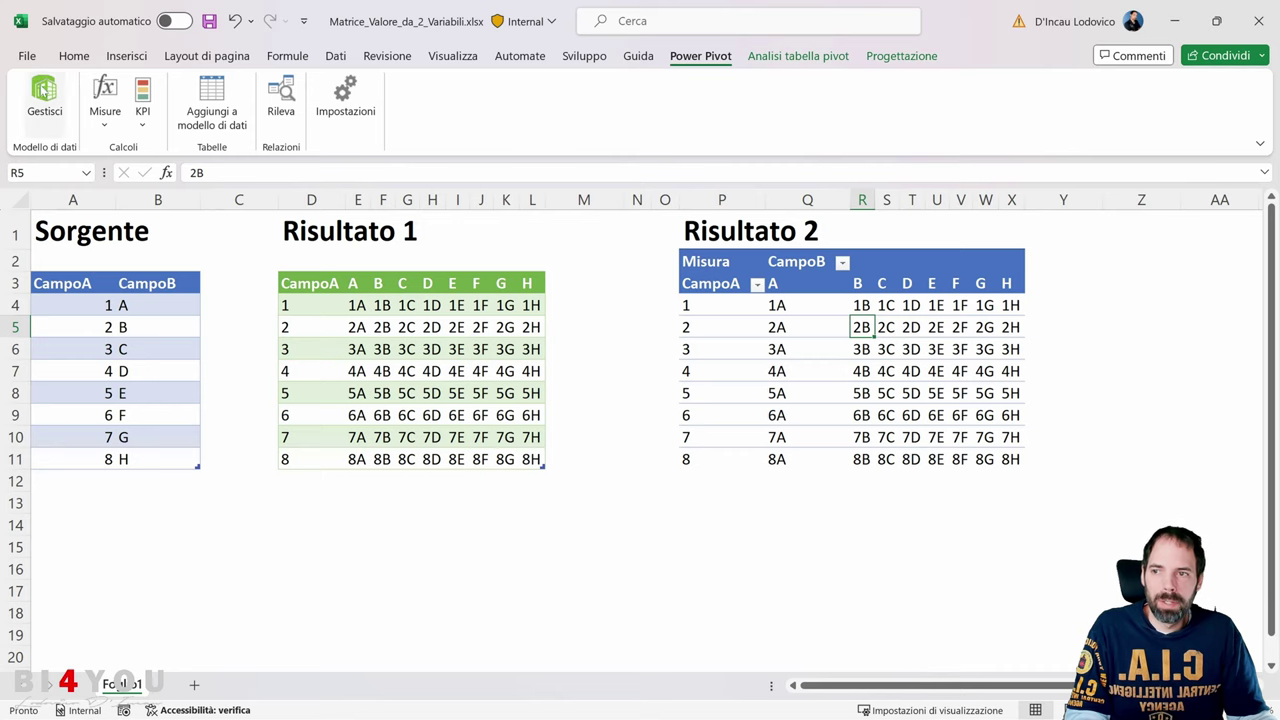
pyautogui.click(45, 108)
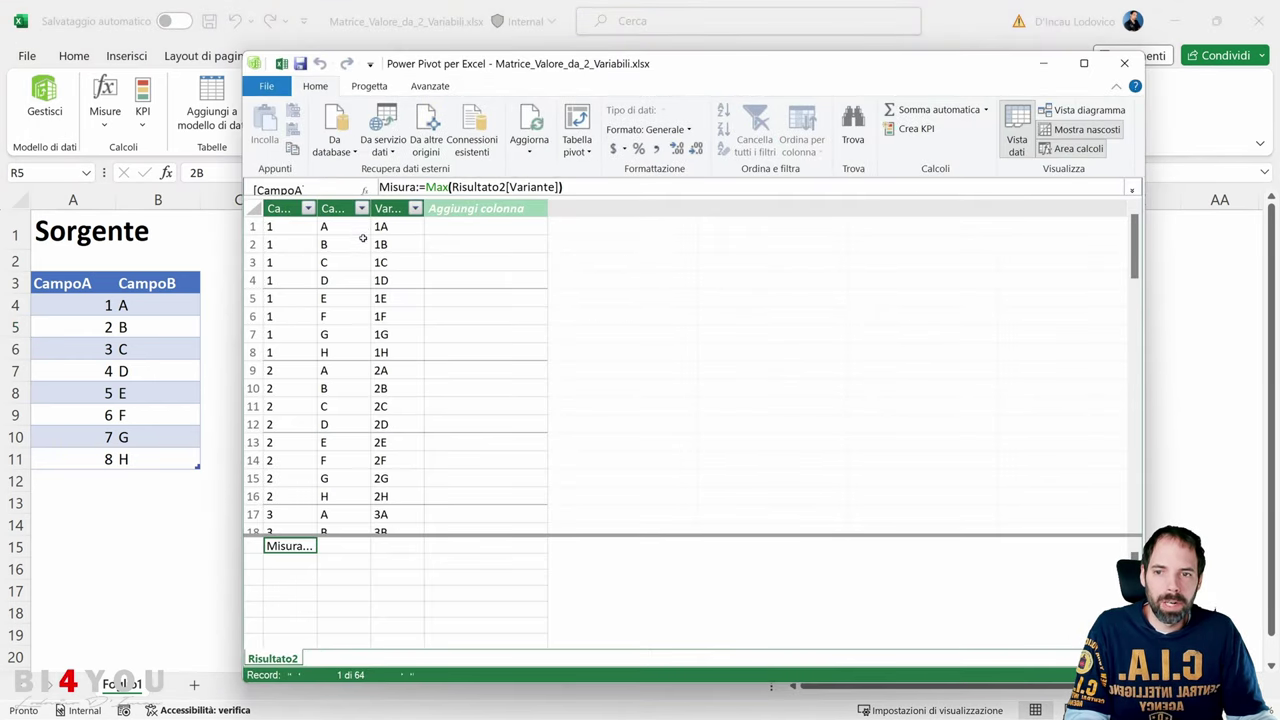
pyautogui.click(1085, 110)
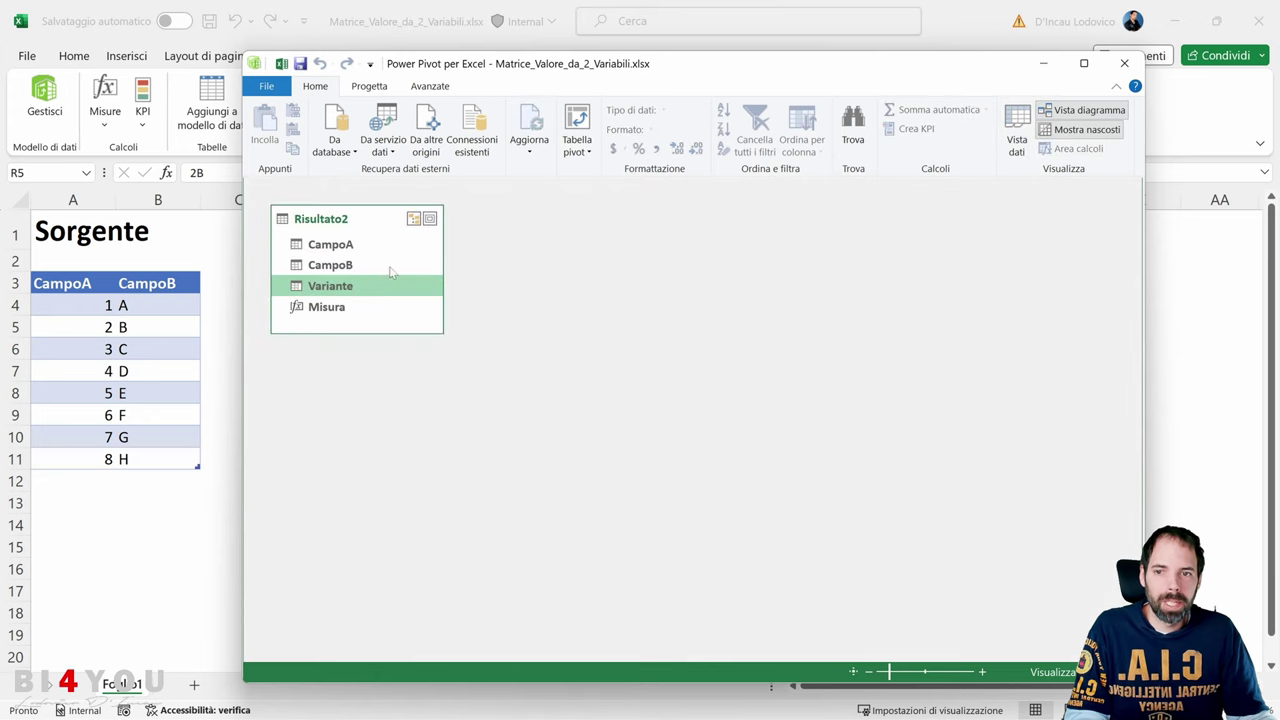
pyautogui.click(1124, 64)
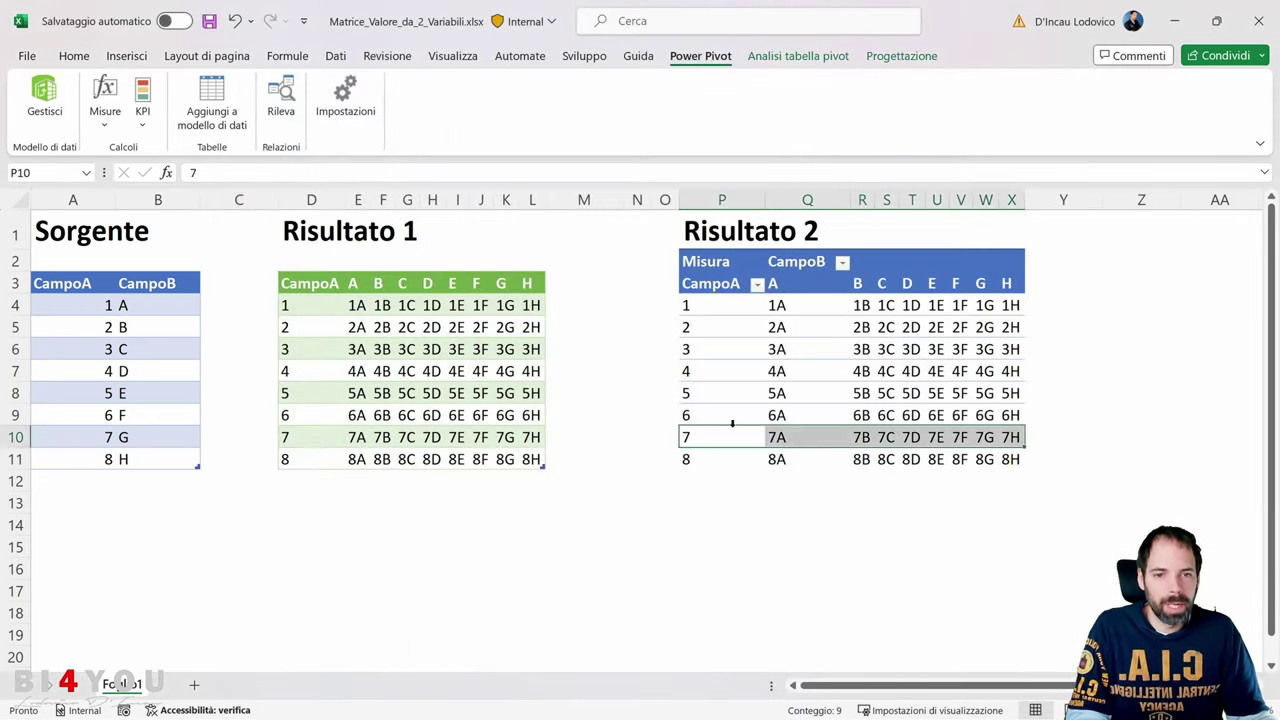
# In the Risultato 2 pivot's field list, untick Misura and add Variante to the values
pyautogui.click(838, 305)
pyautogui.rightClick(840, 300)
pyautogui.click(923, 703)
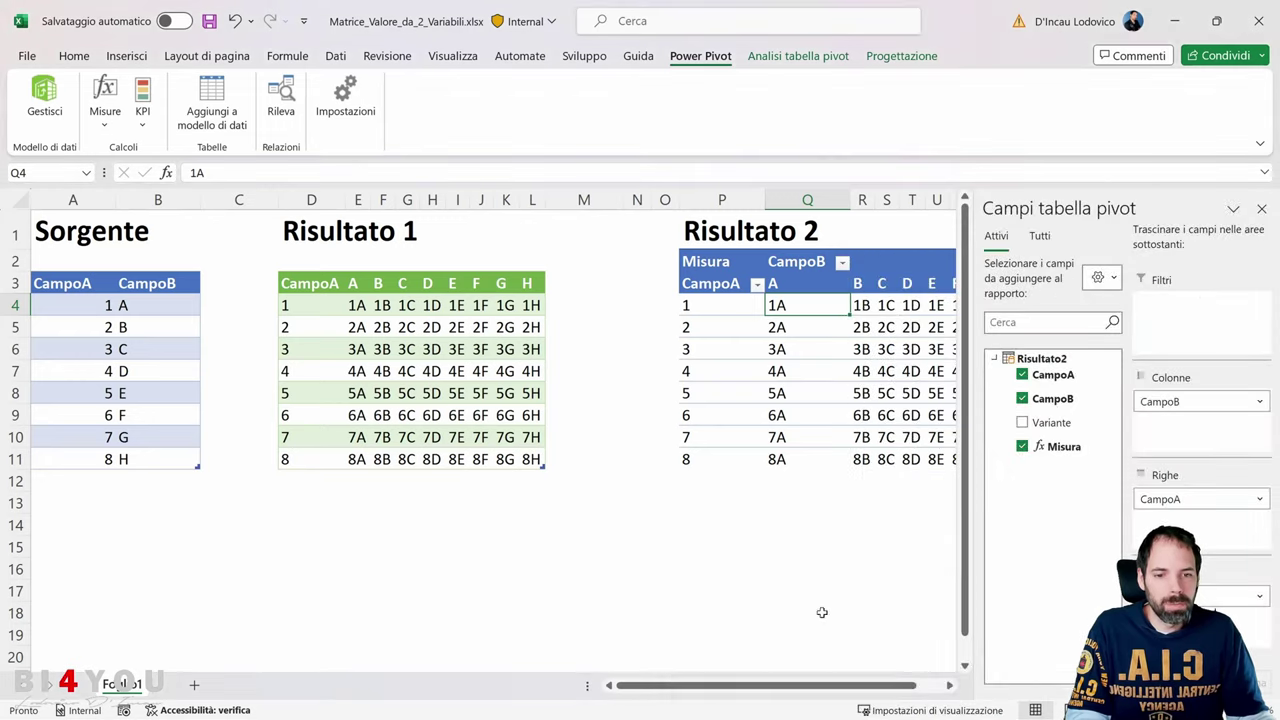
pyautogui.hscroll(2, 814, 670)
pyautogui.click(1022, 446)
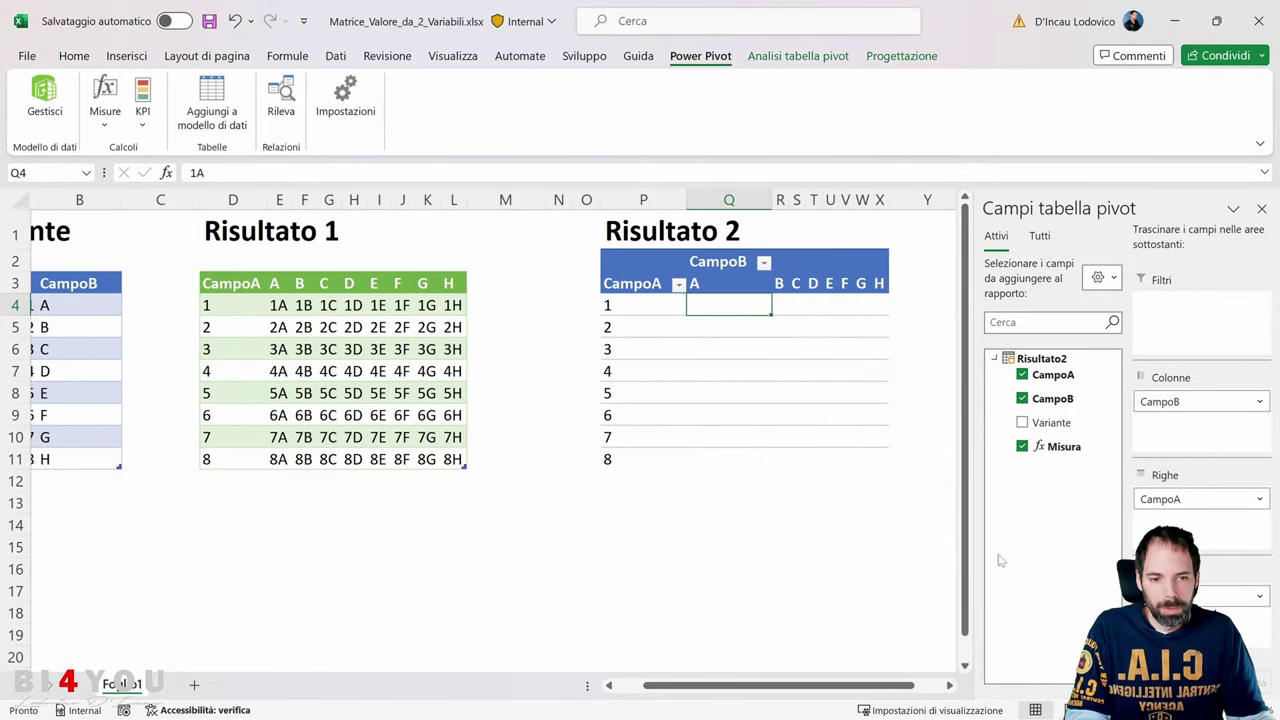
pyautogui.hscroll(3, 912, 680)
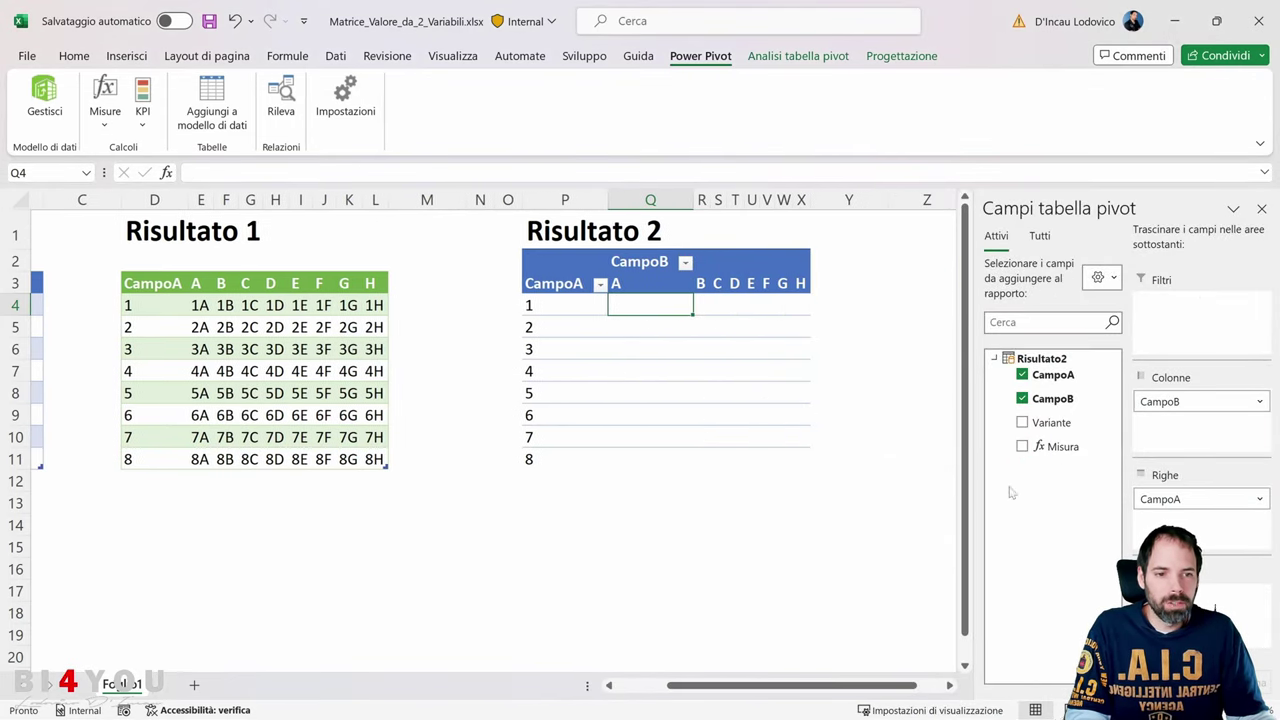
pyautogui.click(1022, 422)
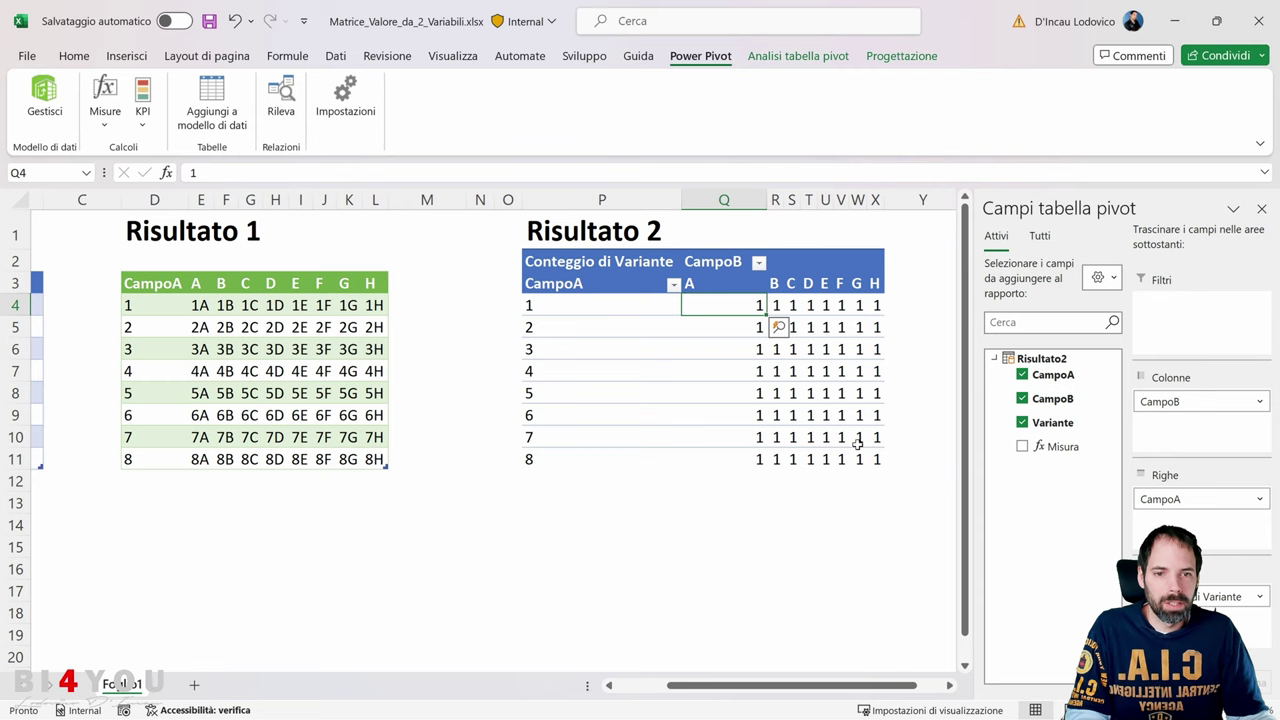
pyautogui.click(833, 342)
pyautogui.click(808, 415)
pyautogui.click(740, 327)
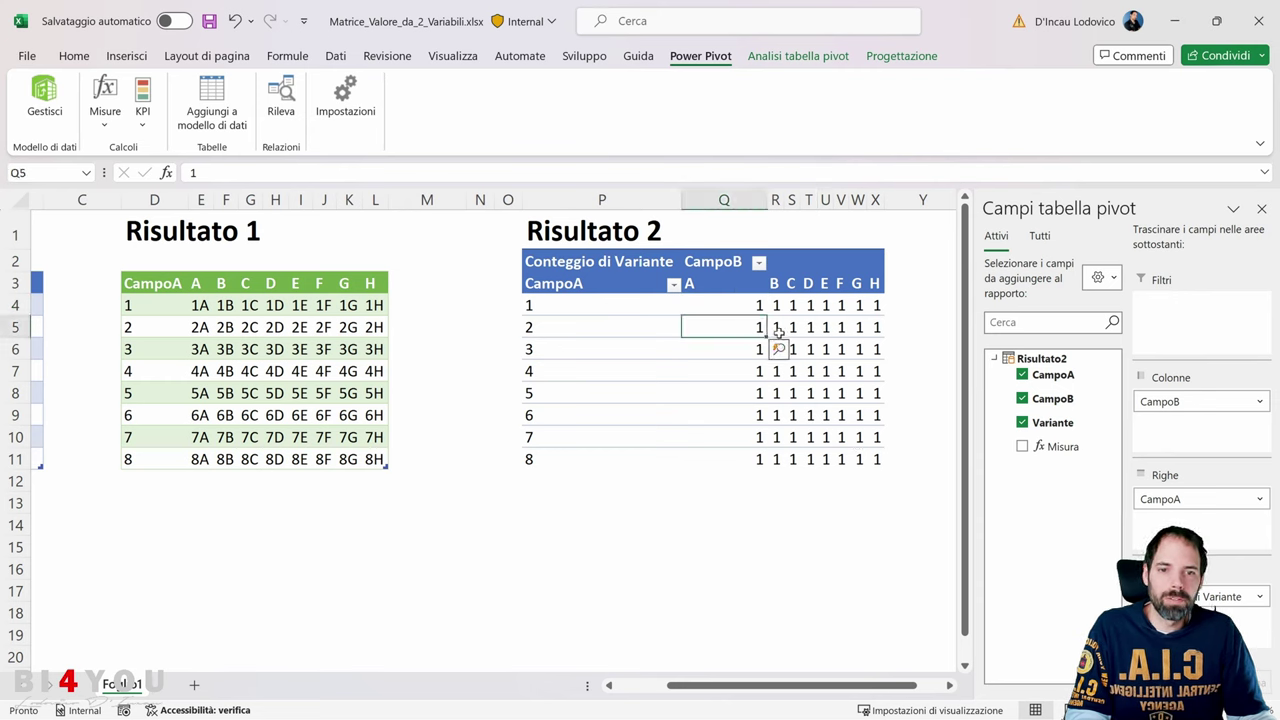
pyautogui.click(790, 392)
# Try summarizing Variante by Max, then dismiss the text-field error and cancel
pyautogui.click(1259, 598)
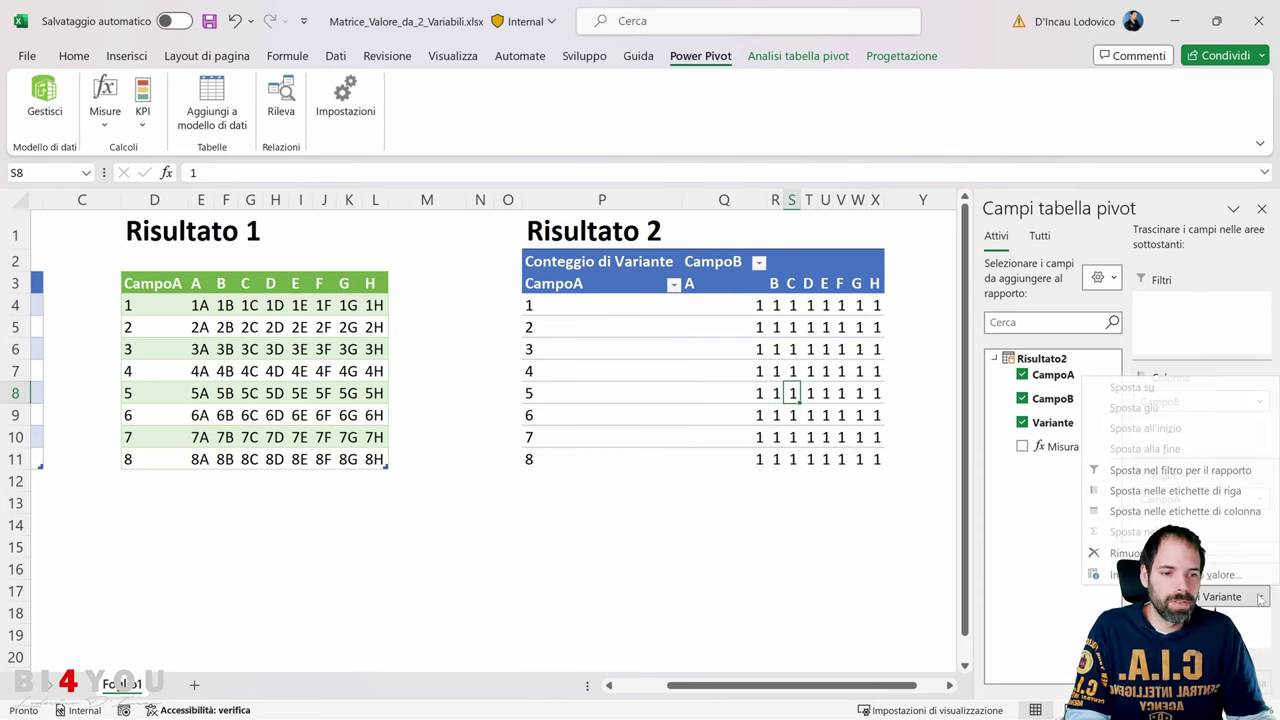
pyautogui.click(1207, 577)
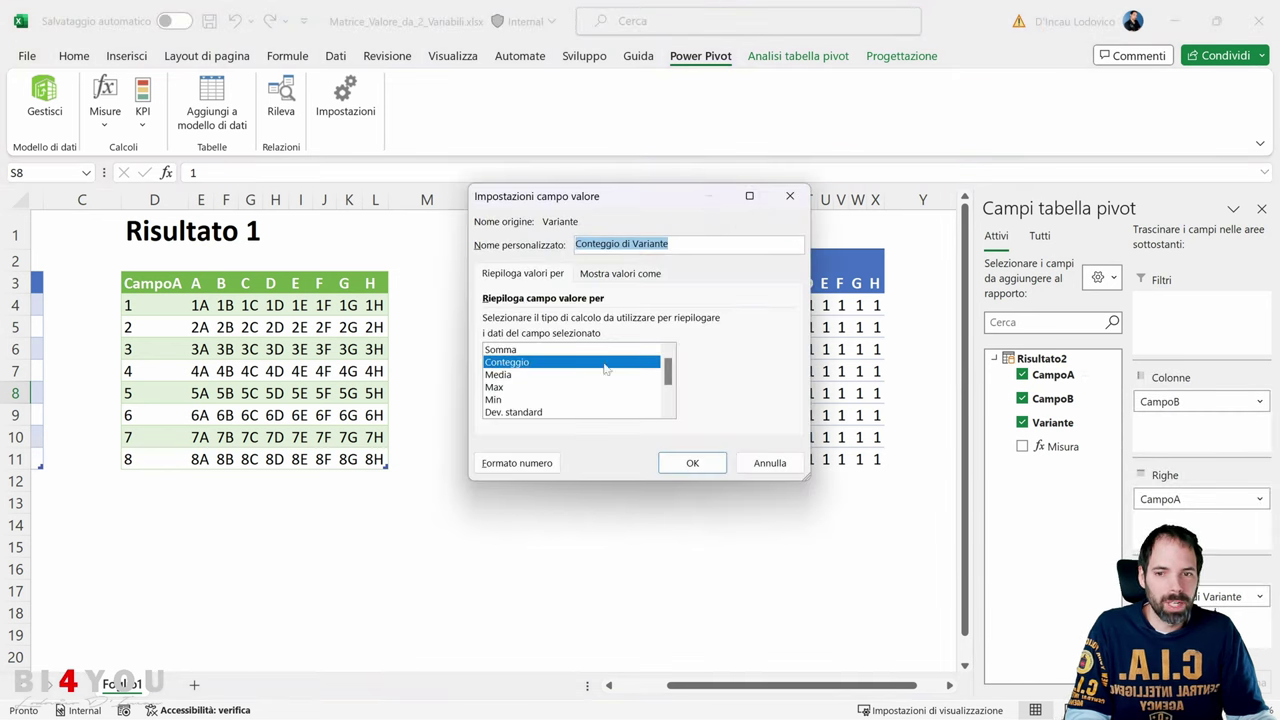
pyautogui.moveTo(620, 200); pyautogui.dragTo(452, 95)
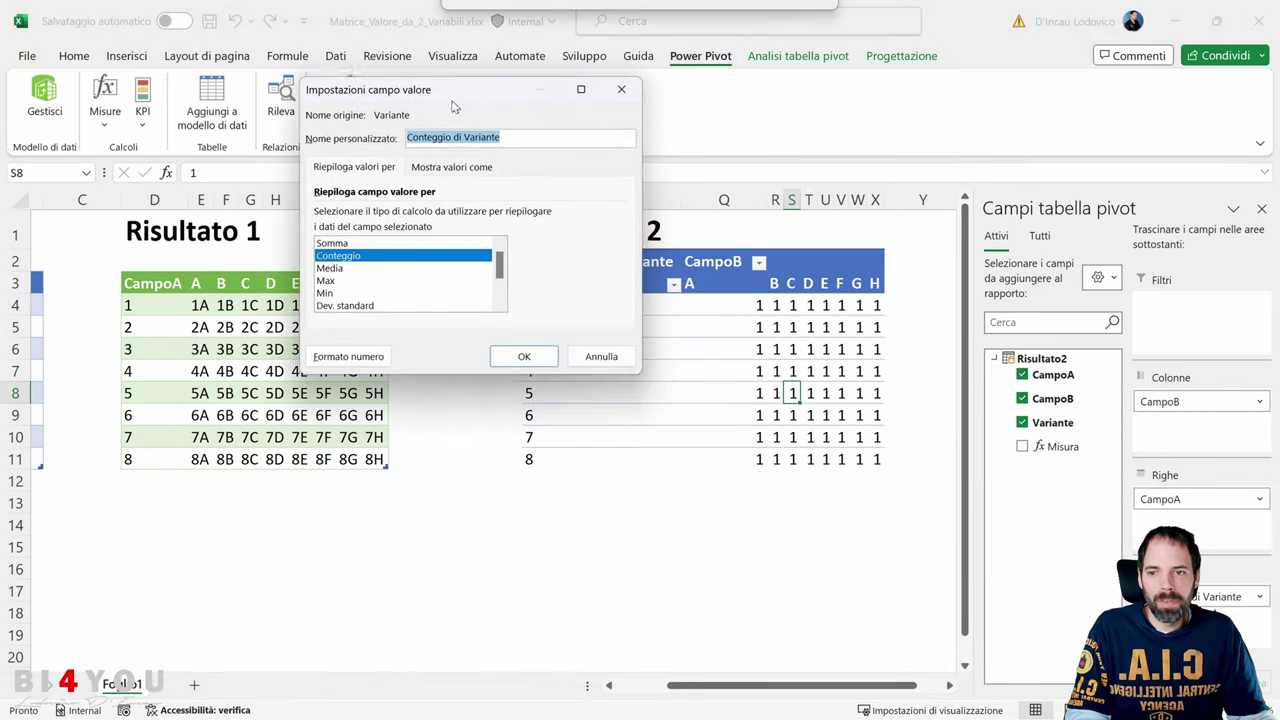
pyautogui.click(328, 281)
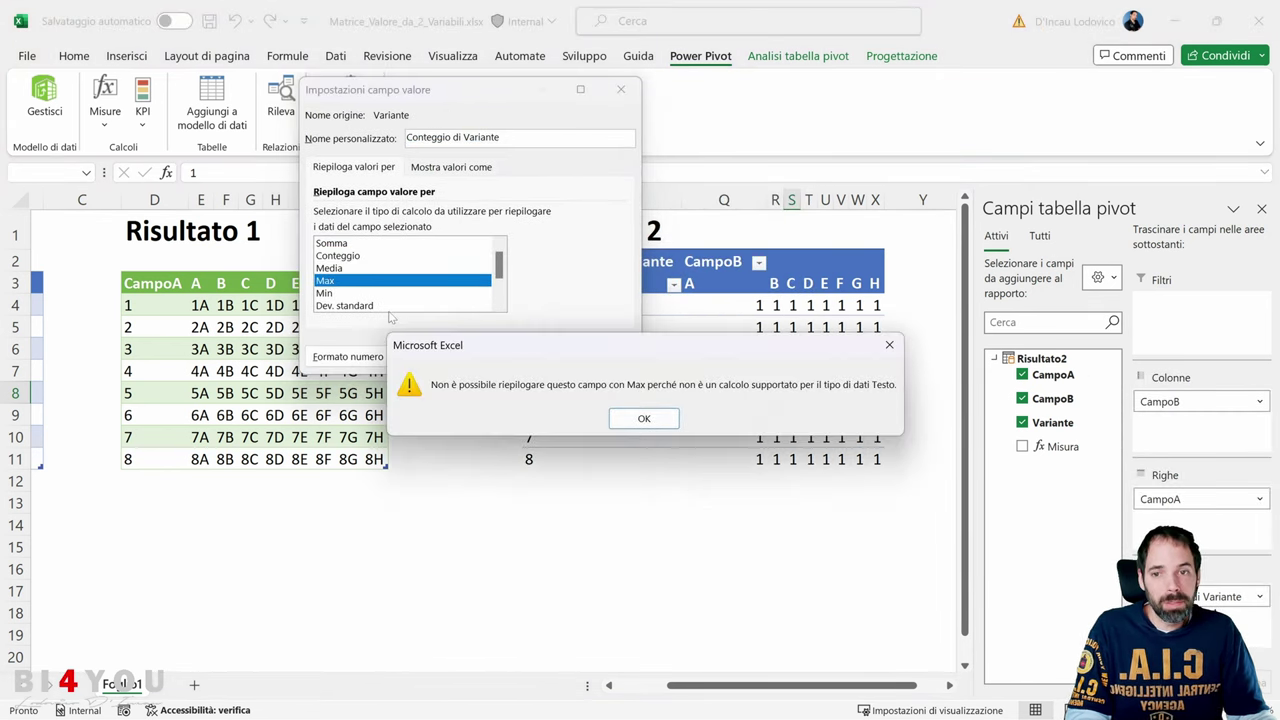
pyautogui.click(644, 418)
pyautogui.click(600, 357)
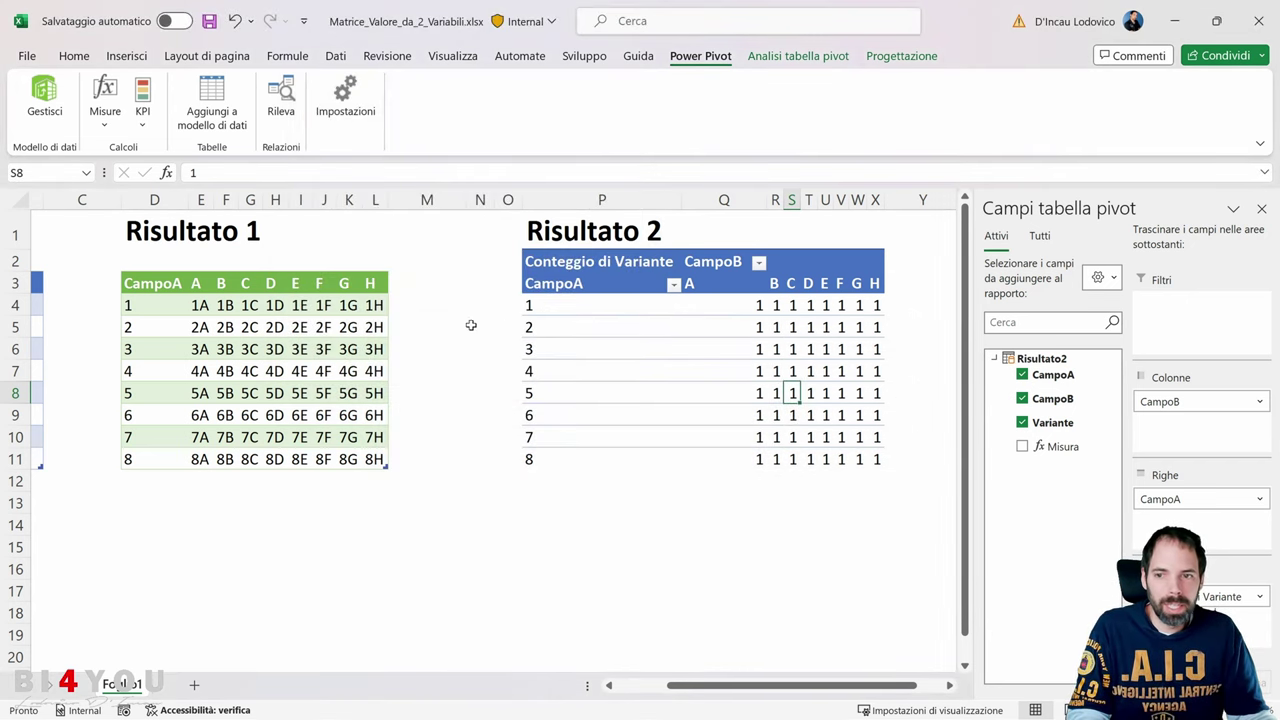
# Swap the Variante count for the Misura measure in the Risultato 2 values, restoring 1A–8H
pyautogui.moveTo(360, 428); pyautogui.dragTo(370, 444)
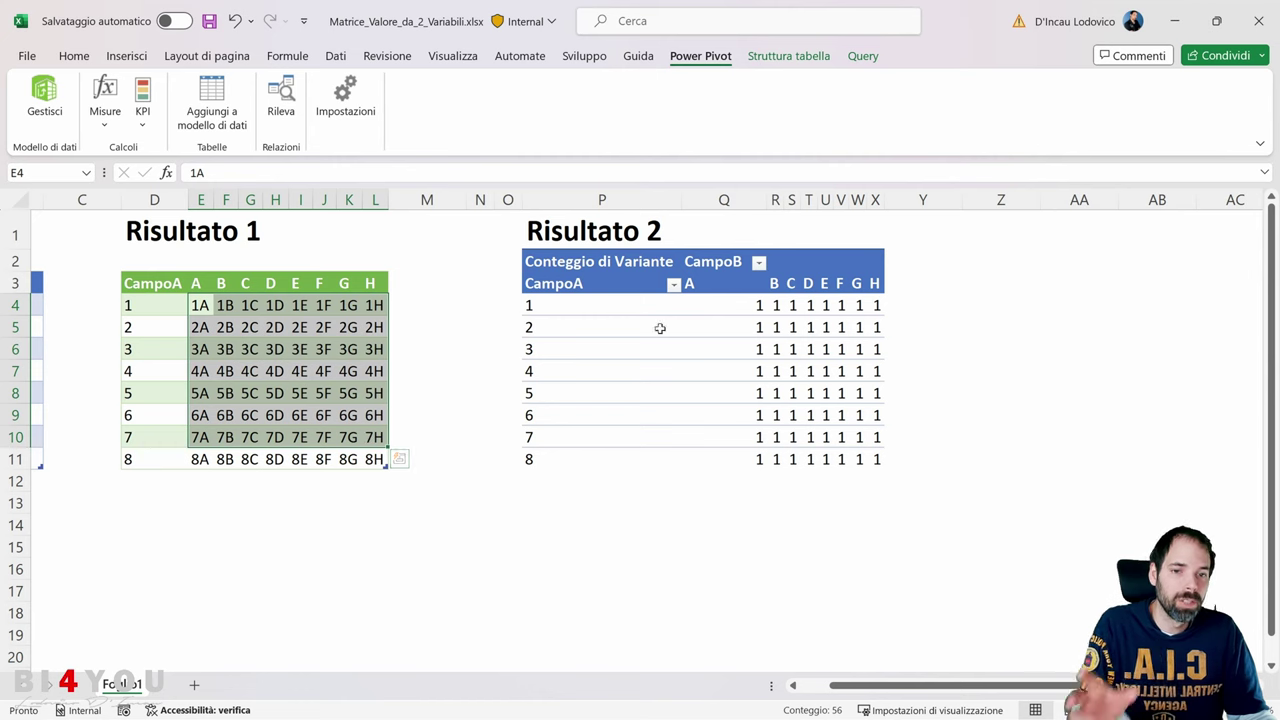
pyautogui.click(811, 308)
pyautogui.click(760, 368)
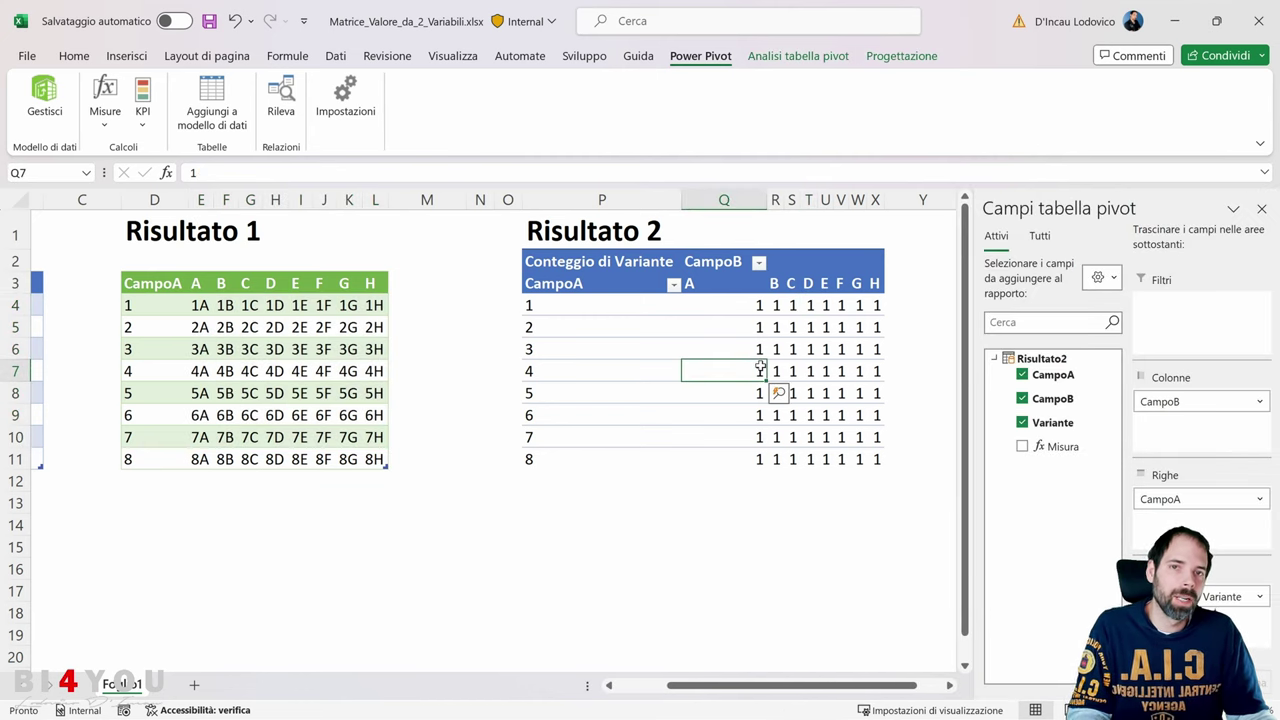
pyautogui.click(775, 327)
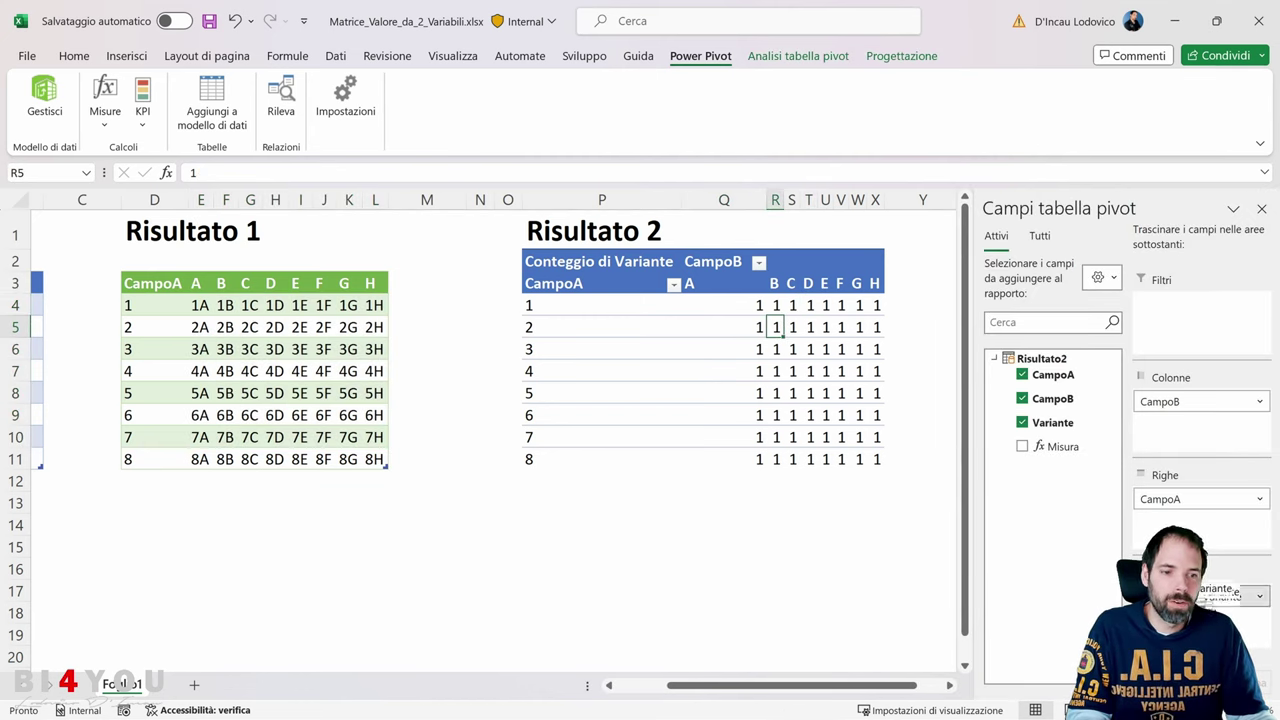
pyautogui.moveTo(1220, 594); pyautogui.dragTo(1069, 537)
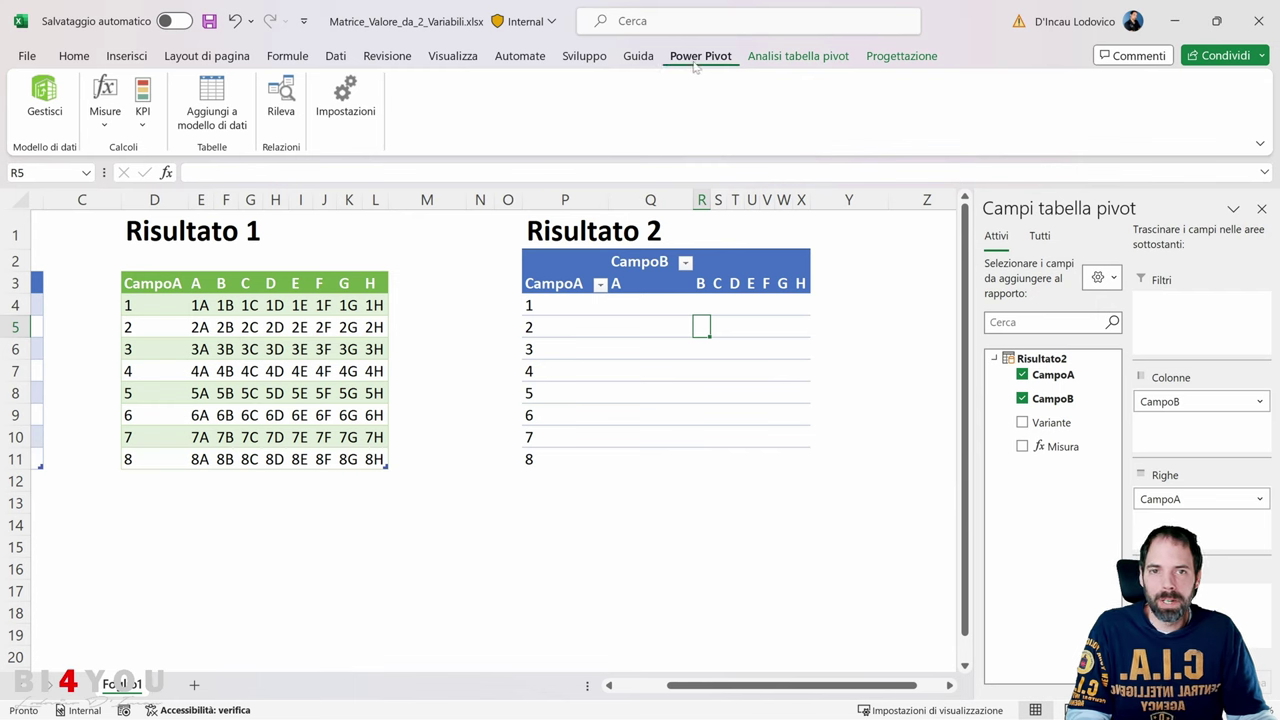
pyautogui.click(1022, 446)
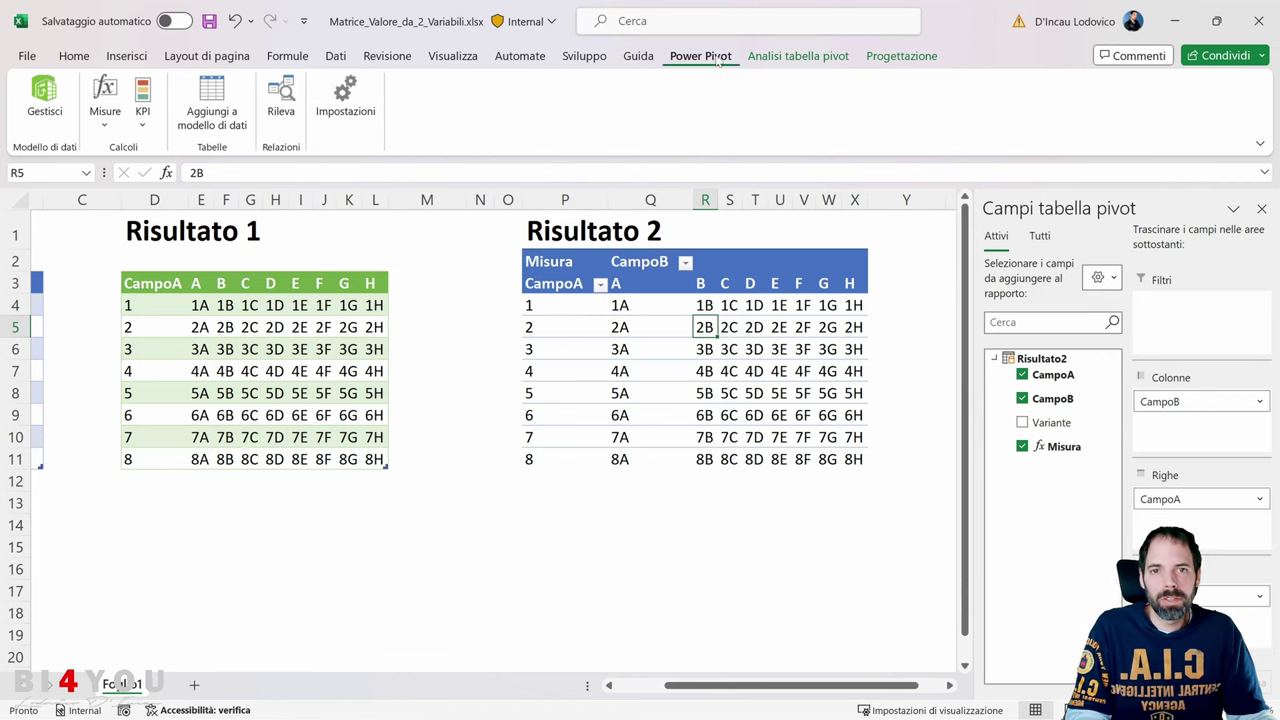
# In Power Pivot, delete the Conteggio di Variante measure from the data model
pyautogui.click(44, 100)
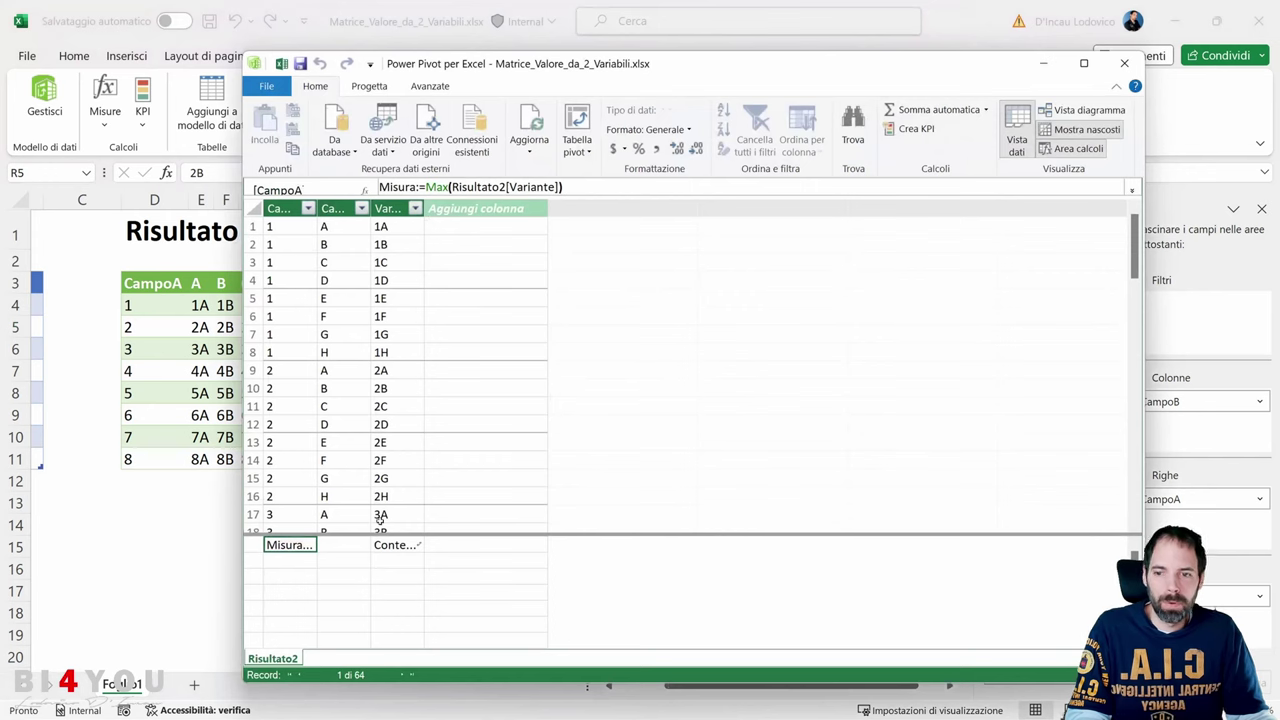
pyautogui.click(398, 548)
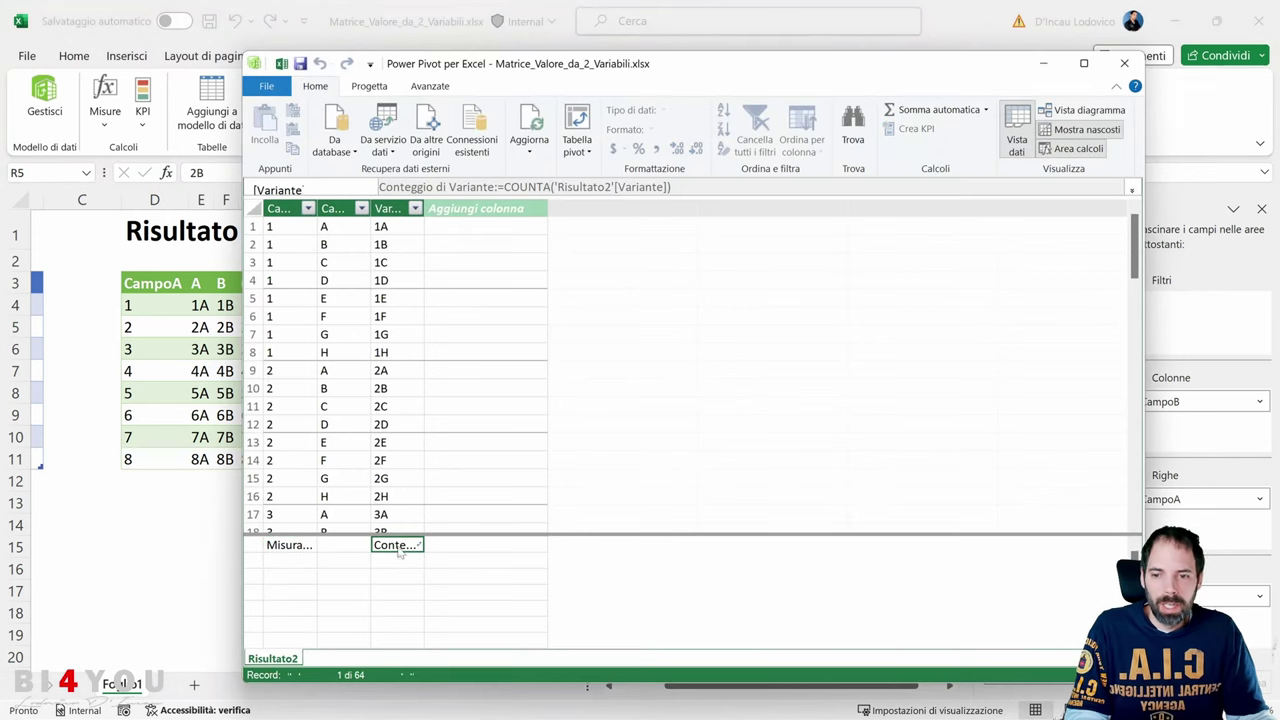
pyautogui.rightClick(400, 550)
pyautogui.click(430, 548)
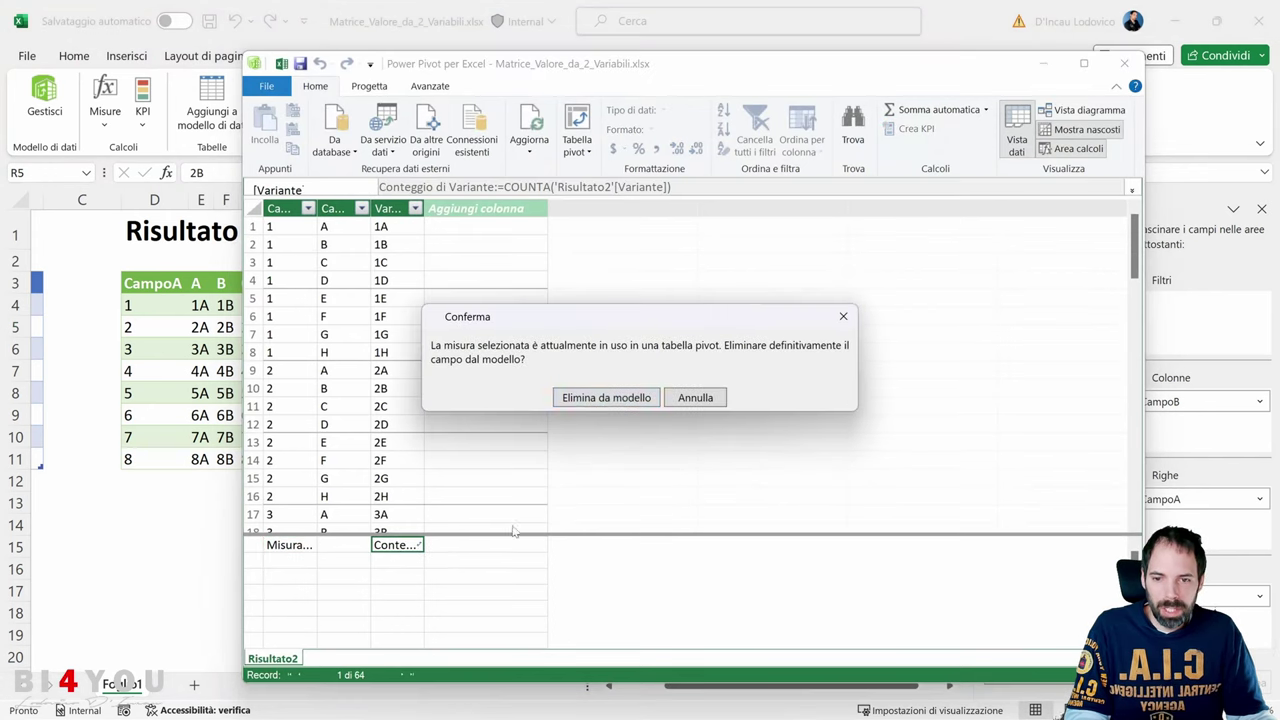
pyautogui.click(606, 397)
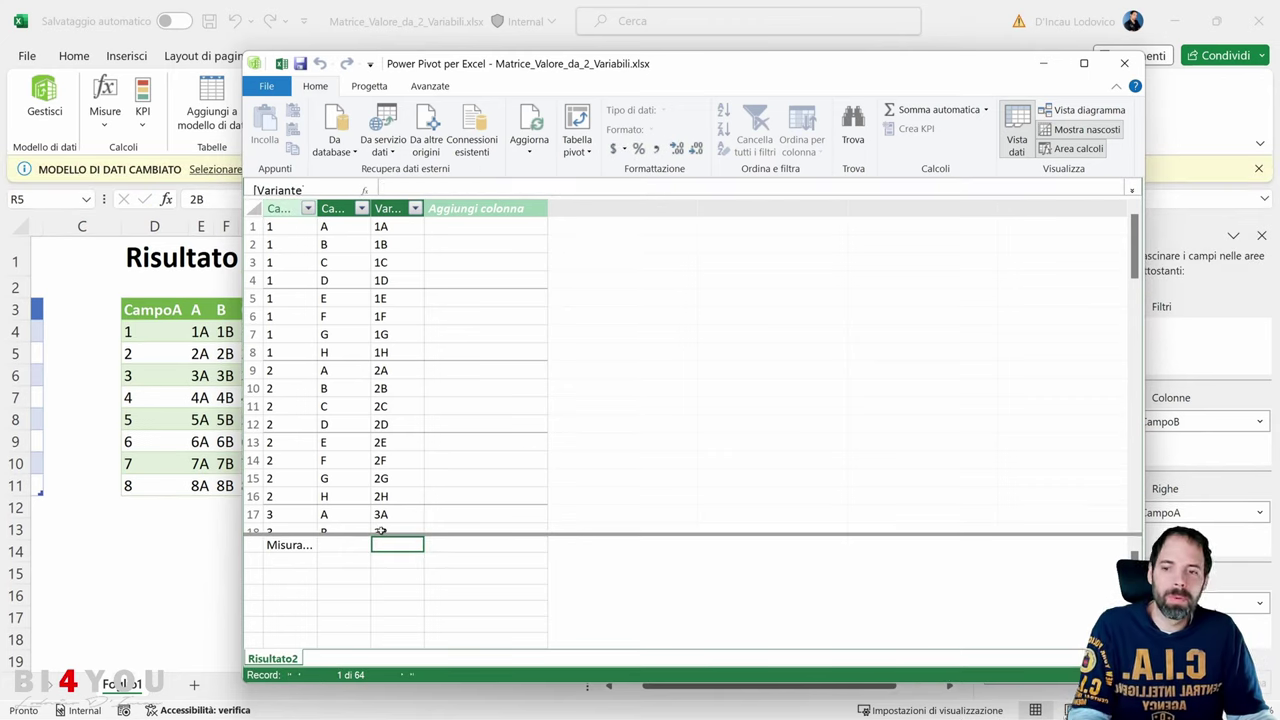
# Review the Misura formula Max(Risultato2[Variante]) and its 8H result, then return to the workbook
pyautogui.click(305, 550)
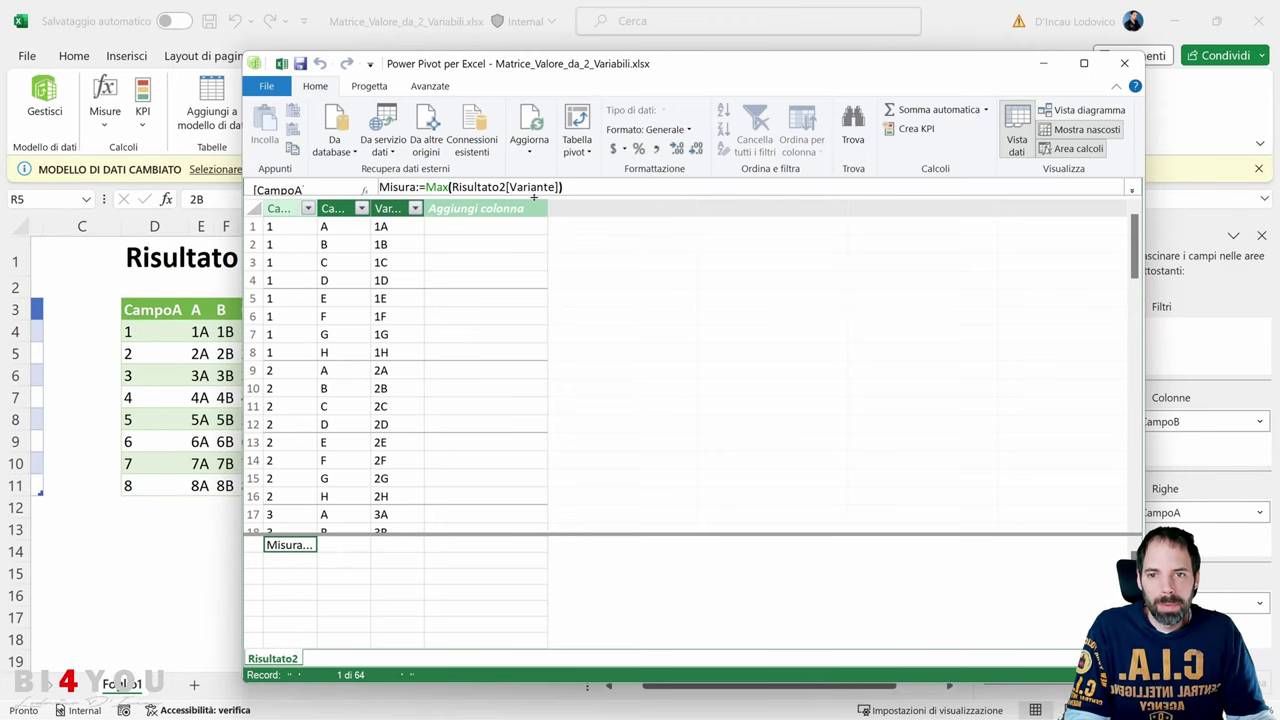
pyautogui.moveTo(533, 197); pyautogui.dragTo(533, 357)
pyautogui.scroll(5, 700, 200)
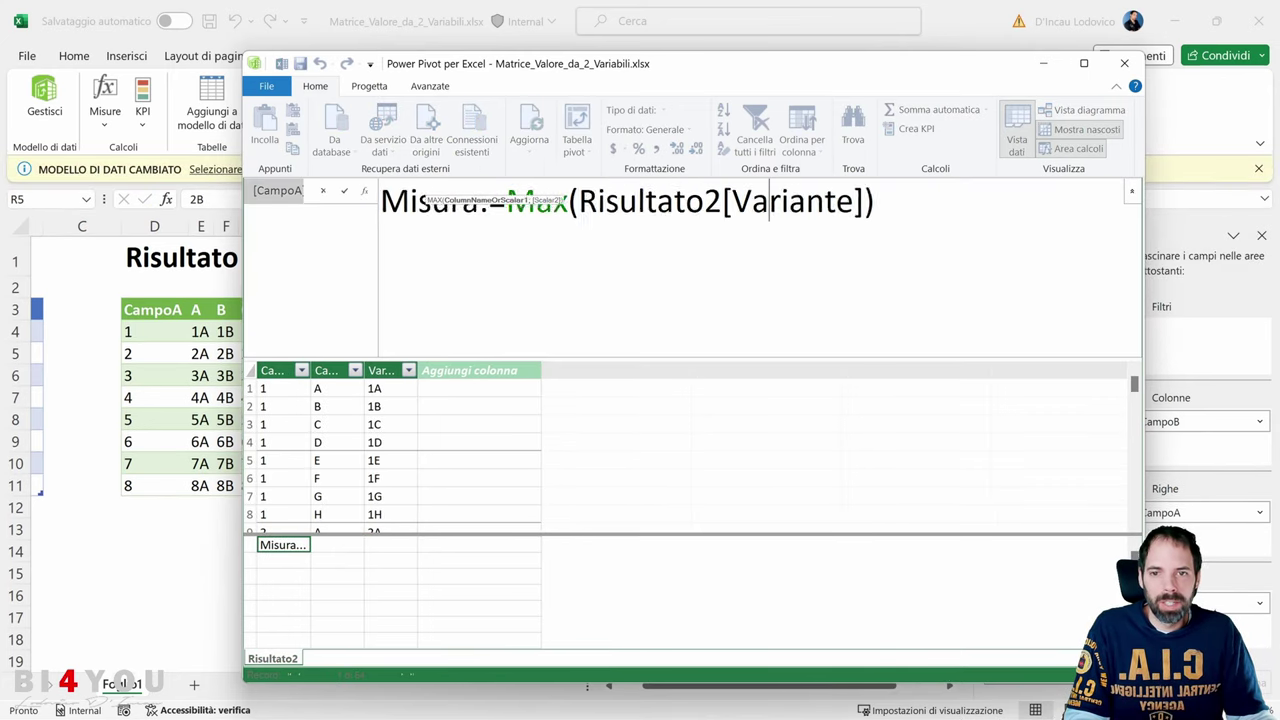
pyautogui.scroll(2, 700, 200)
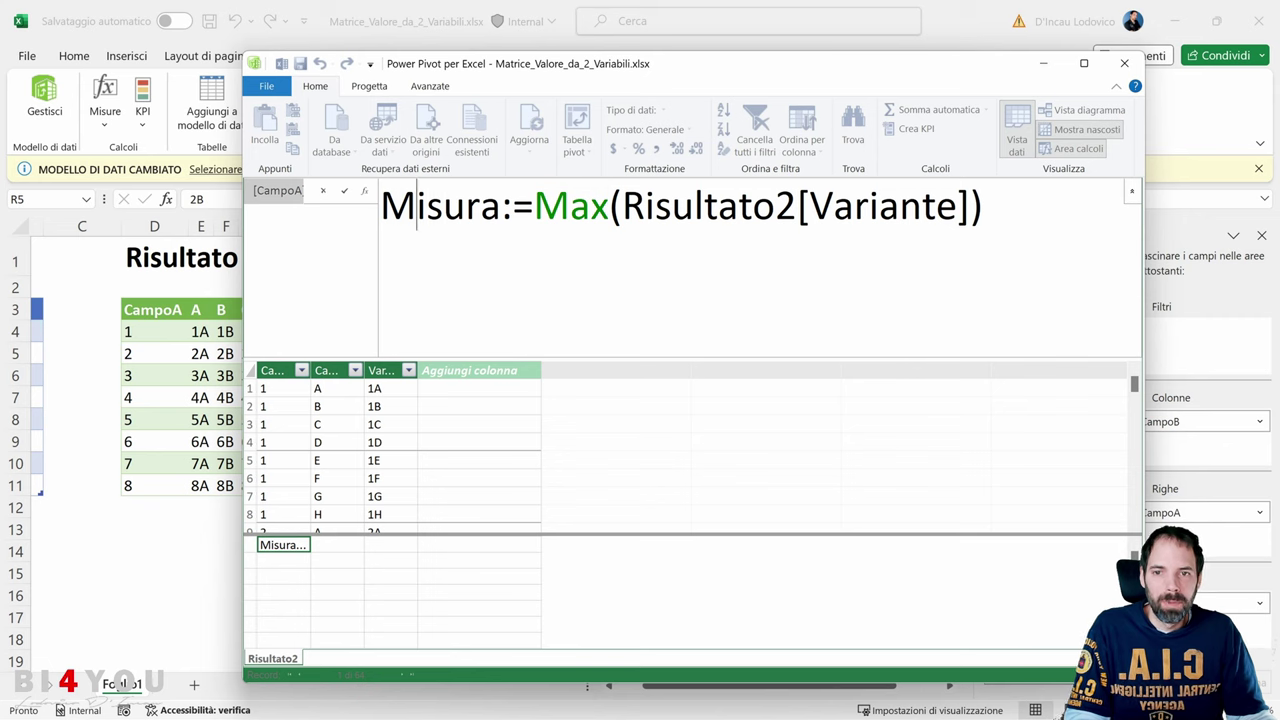
pyautogui.moveTo(416, 206); pyautogui.dragTo(610, 206)
pyautogui.moveTo(970, 206); pyautogui.dragTo(622, 206)
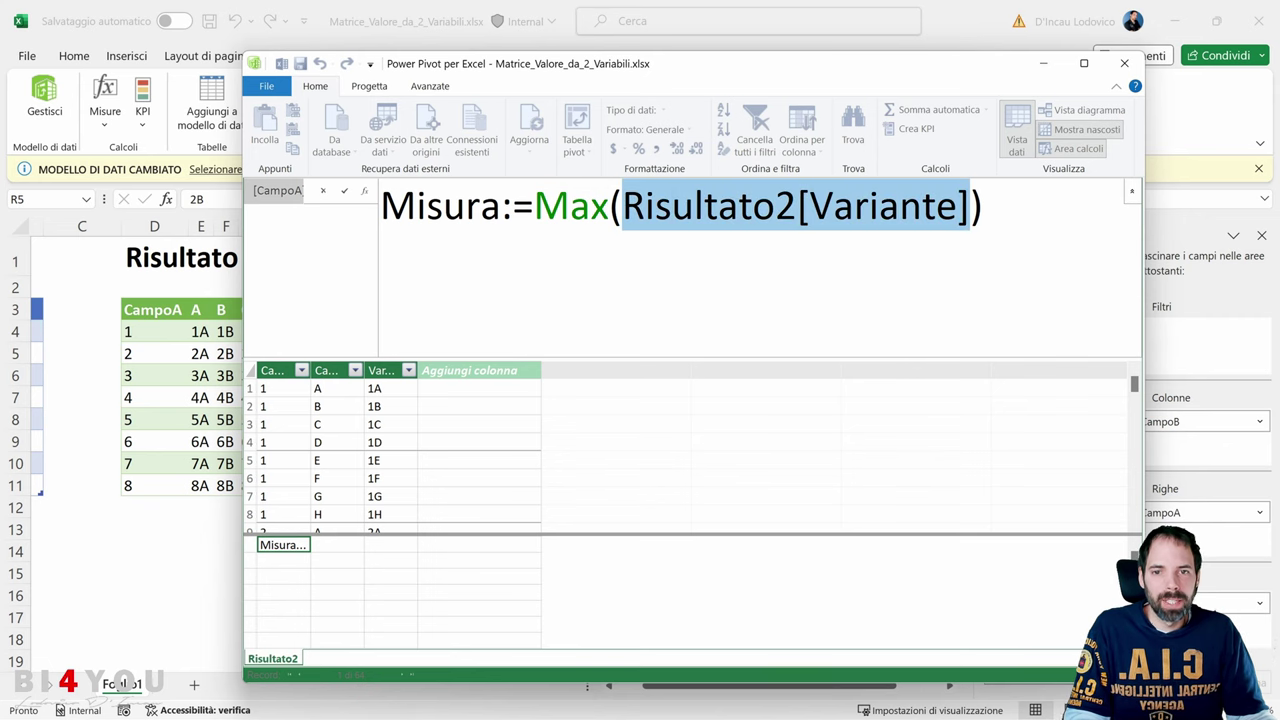
pyautogui.press('Escape')
pyautogui.click(286, 583)
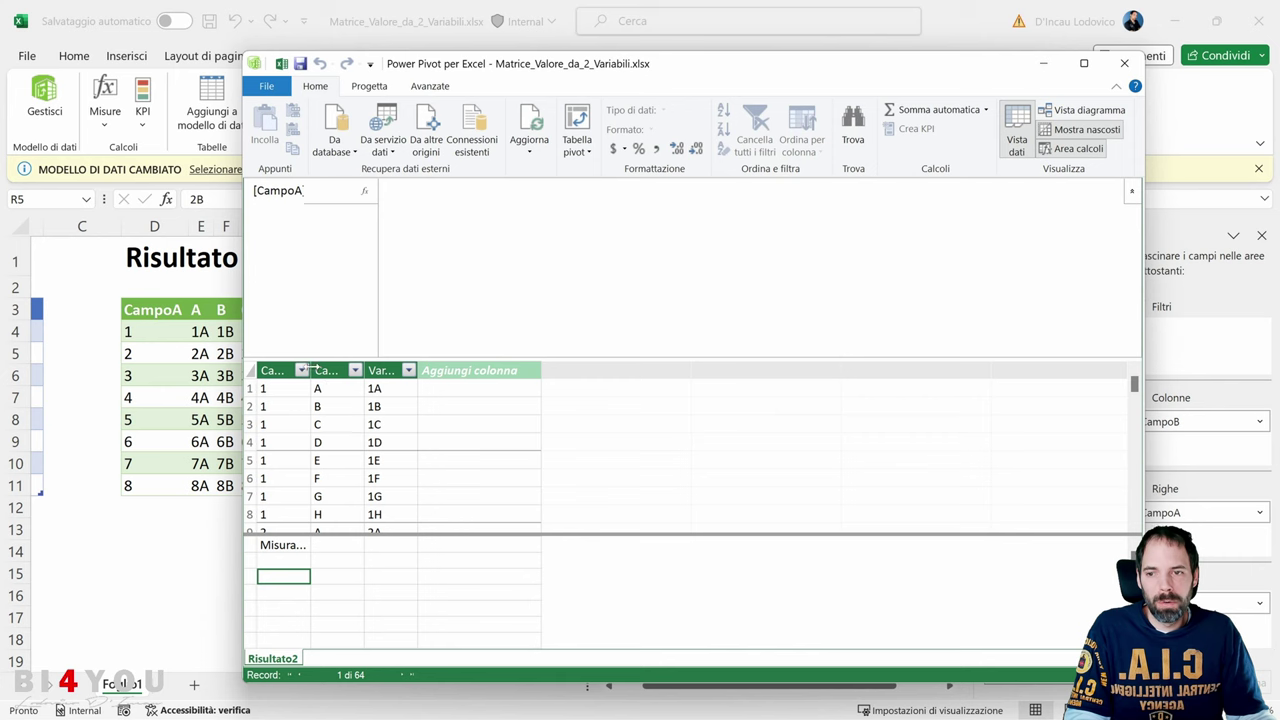
pyautogui.moveTo(311, 370); pyautogui.dragTo(429, 380)
pyautogui.click(303, 548)
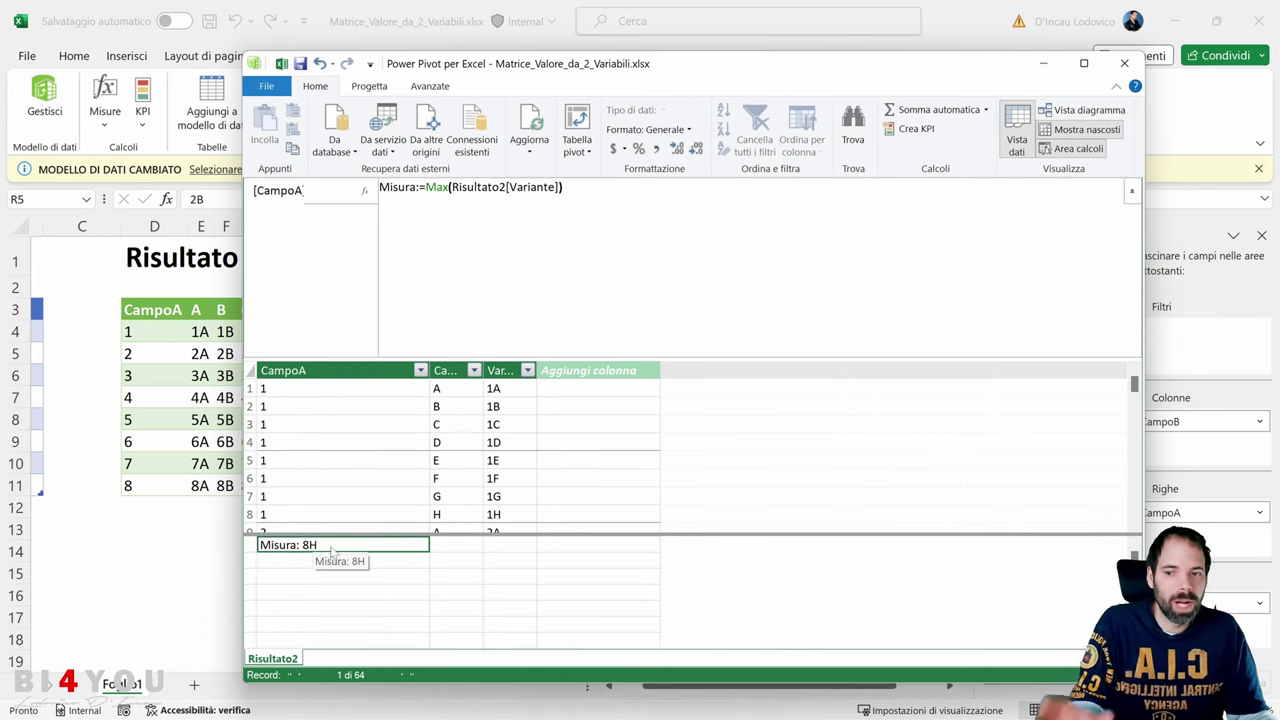
pyautogui.click(1124, 63)
pyautogui.click(750, 371)
pyautogui.click(778, 415)
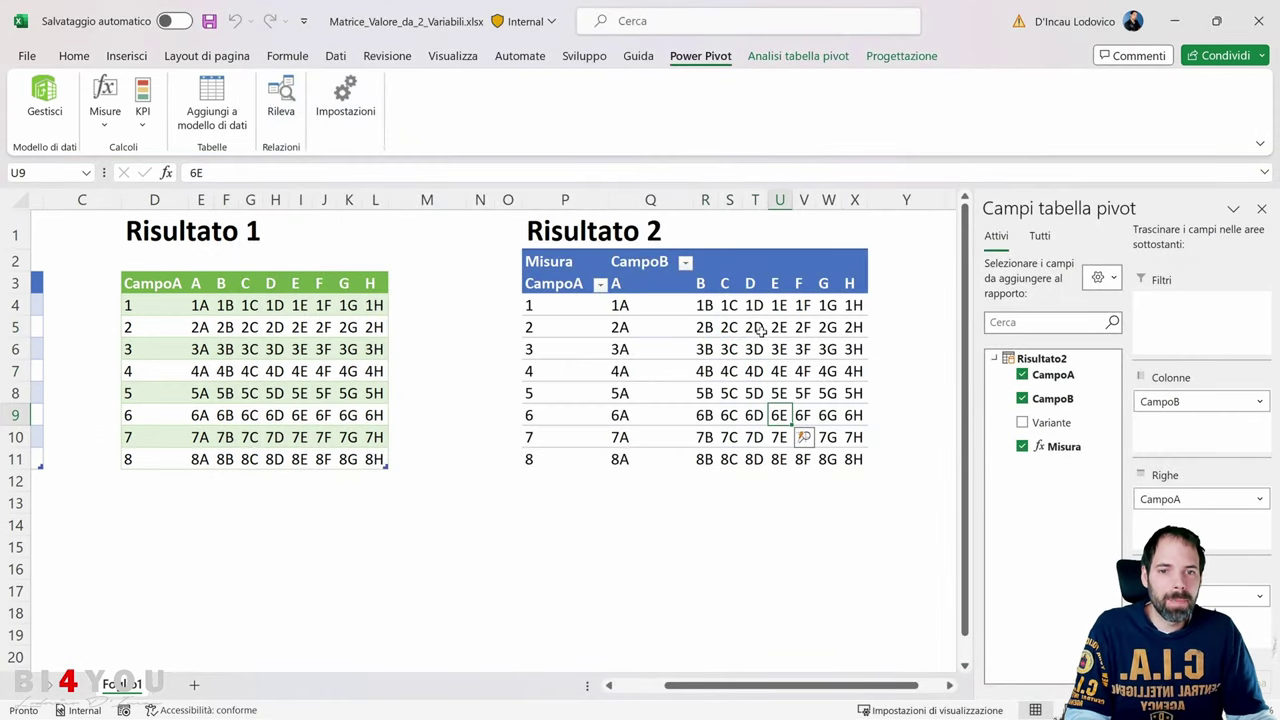
pyautogui.click(752, 327)
pyautogui.click(560, 349)
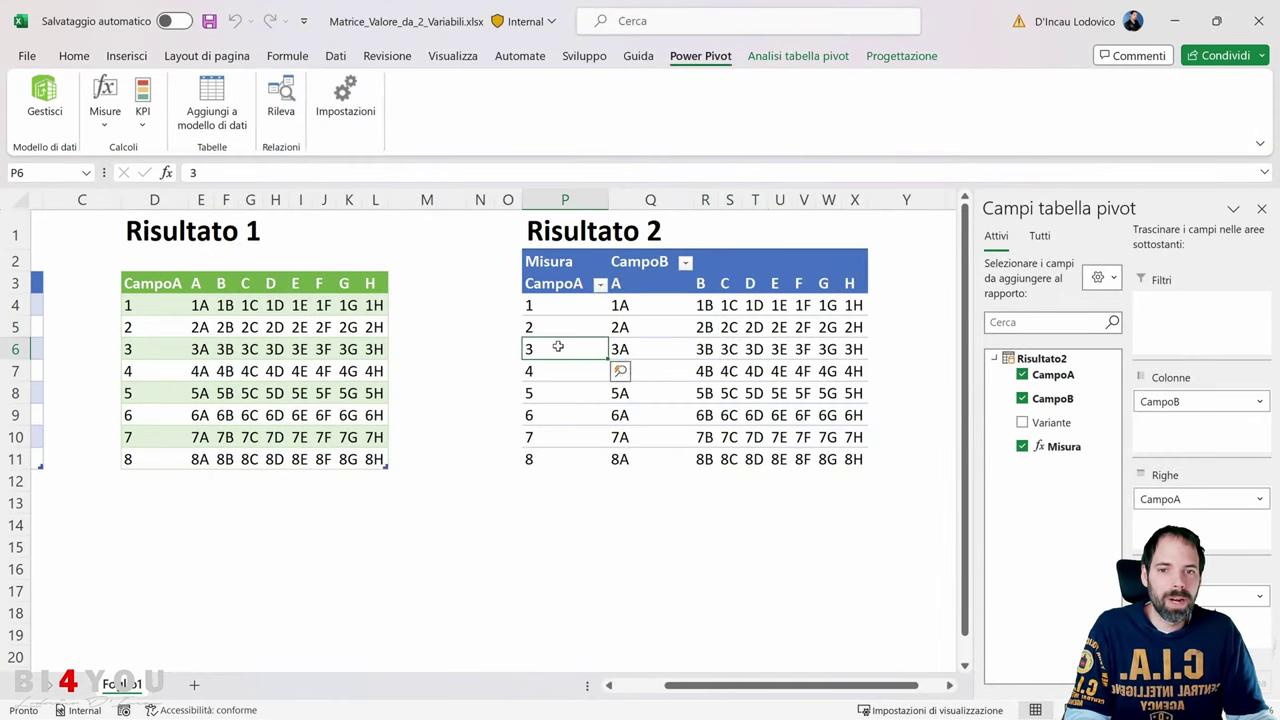
pyautogui.moveTo(549, 305); pyautogui.dragTo(550, 460)
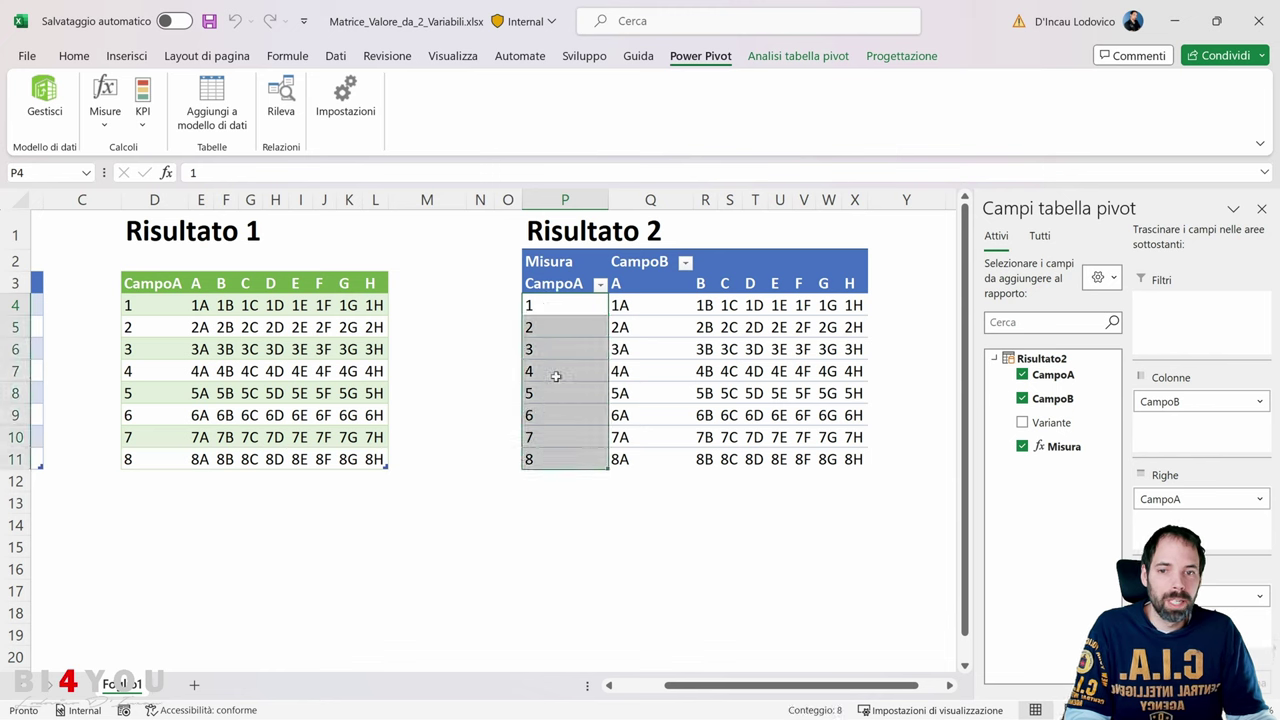
pyautogui.moveTo(629, 284); pyautogui.dragTo(852, 283)
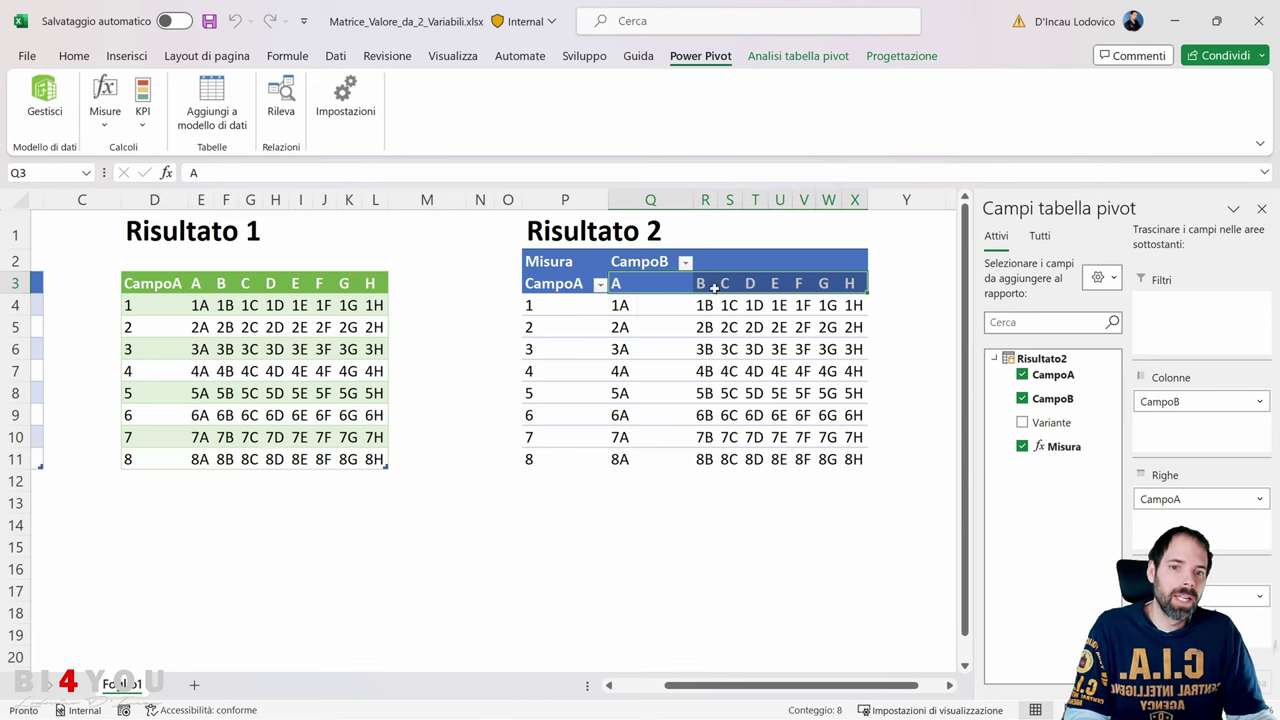
pyautogui.moveTo(628, 306); pyautogui.dragTo(848, 457)
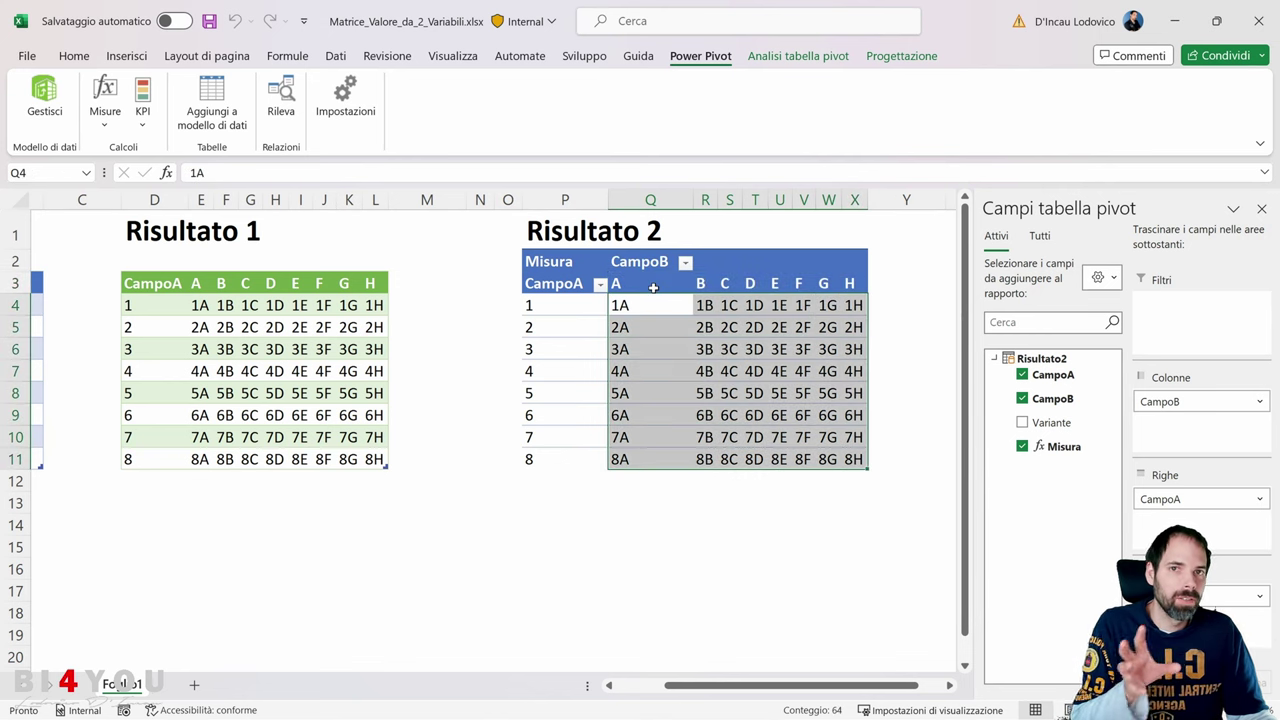
pyautogui.click(696, 348)
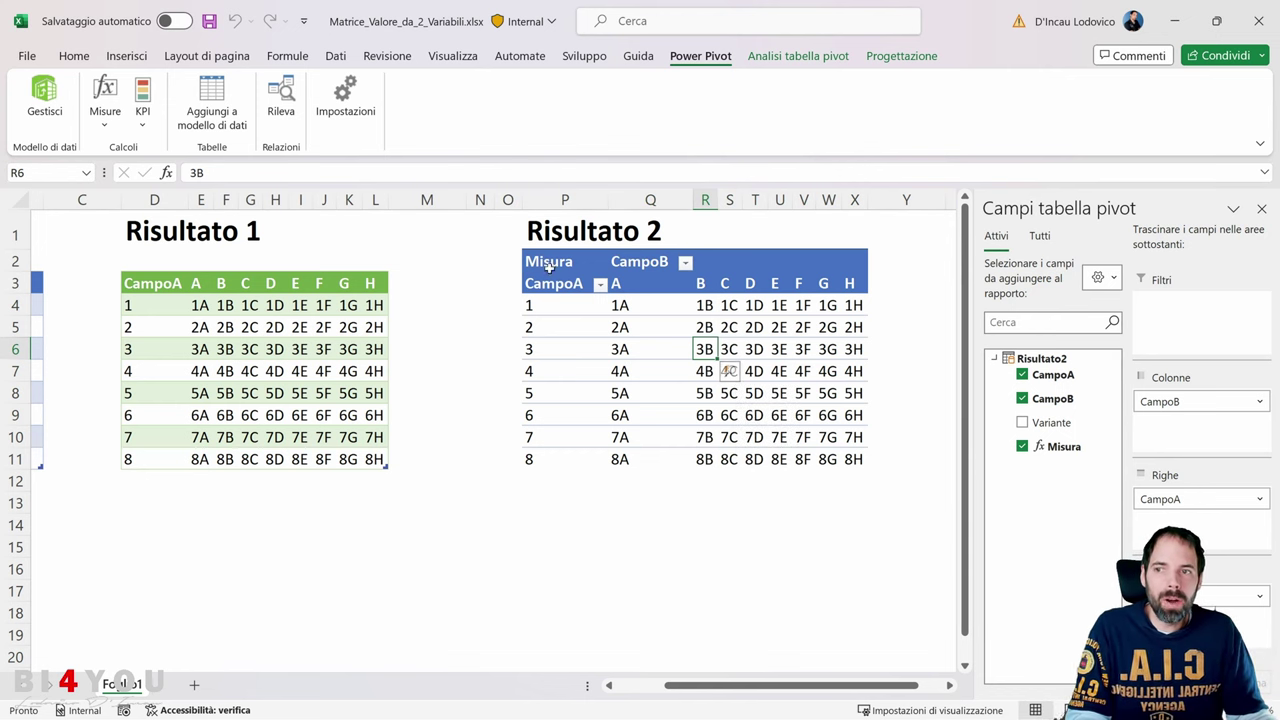
pyautogui.click(44, 100)
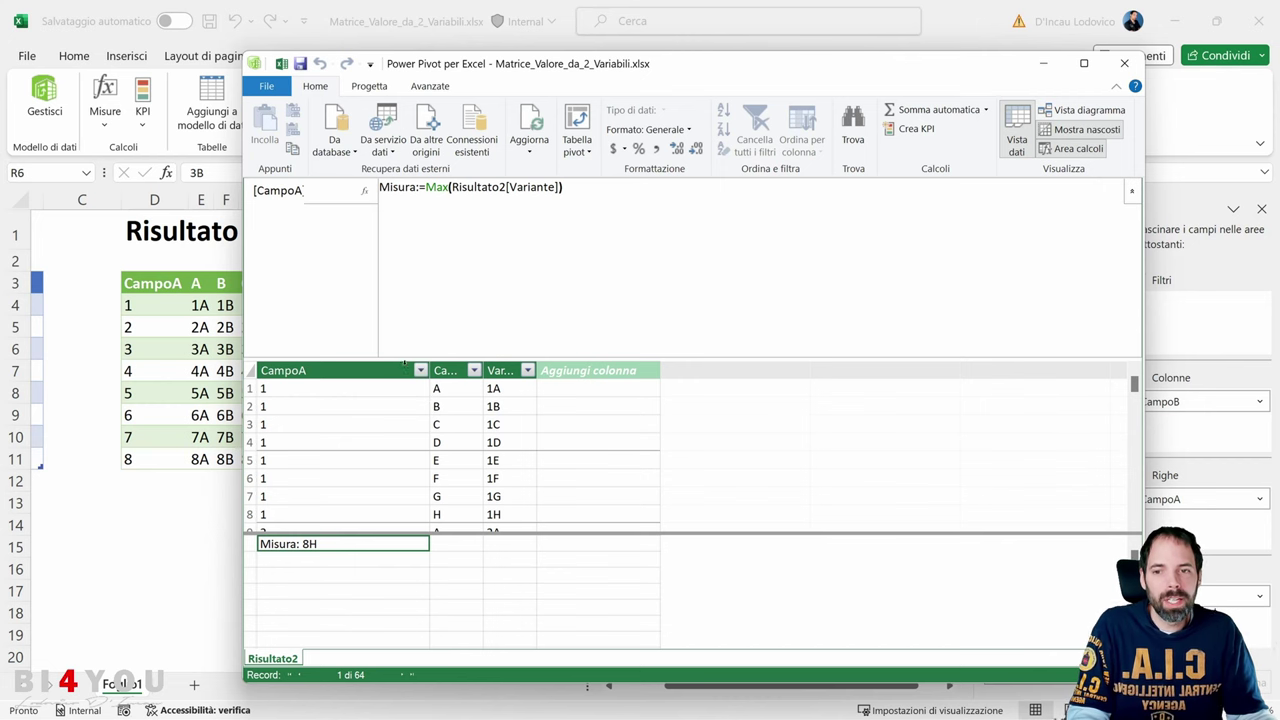
pyautogui.moveTo(403, 358); pyautogui.dragTo(426, 251)
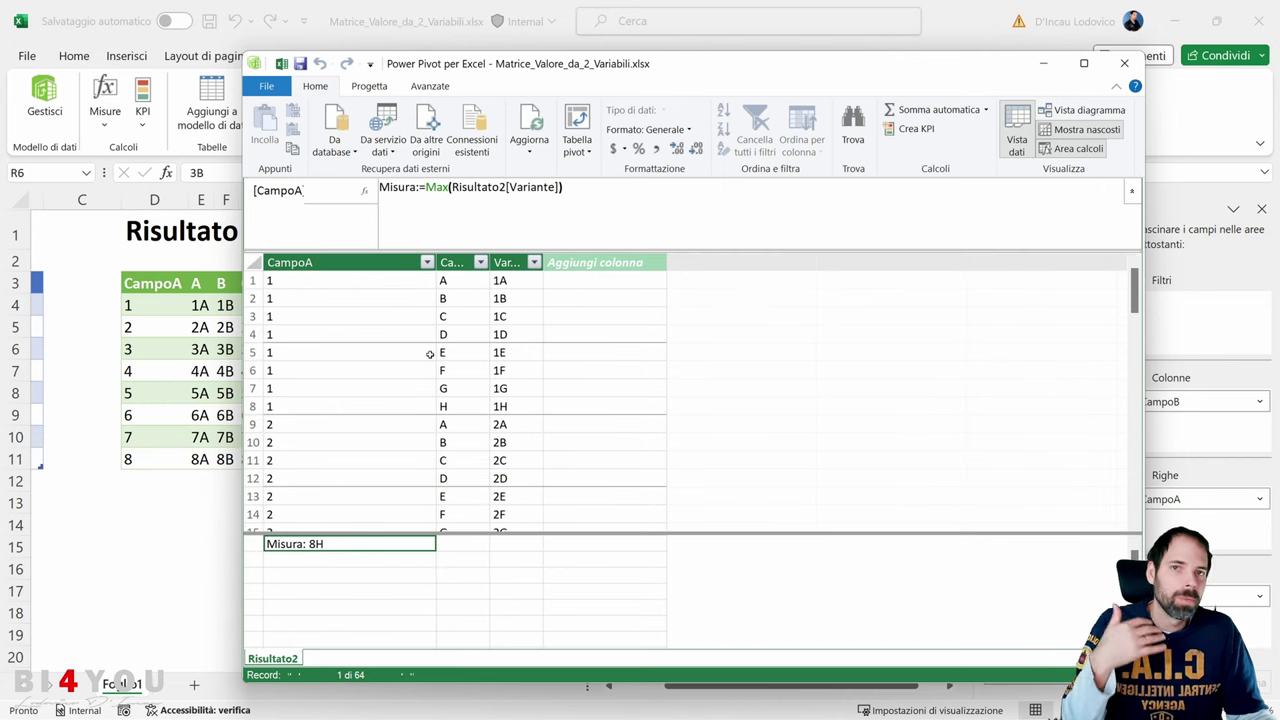
pyautogui.click(1124, 63)
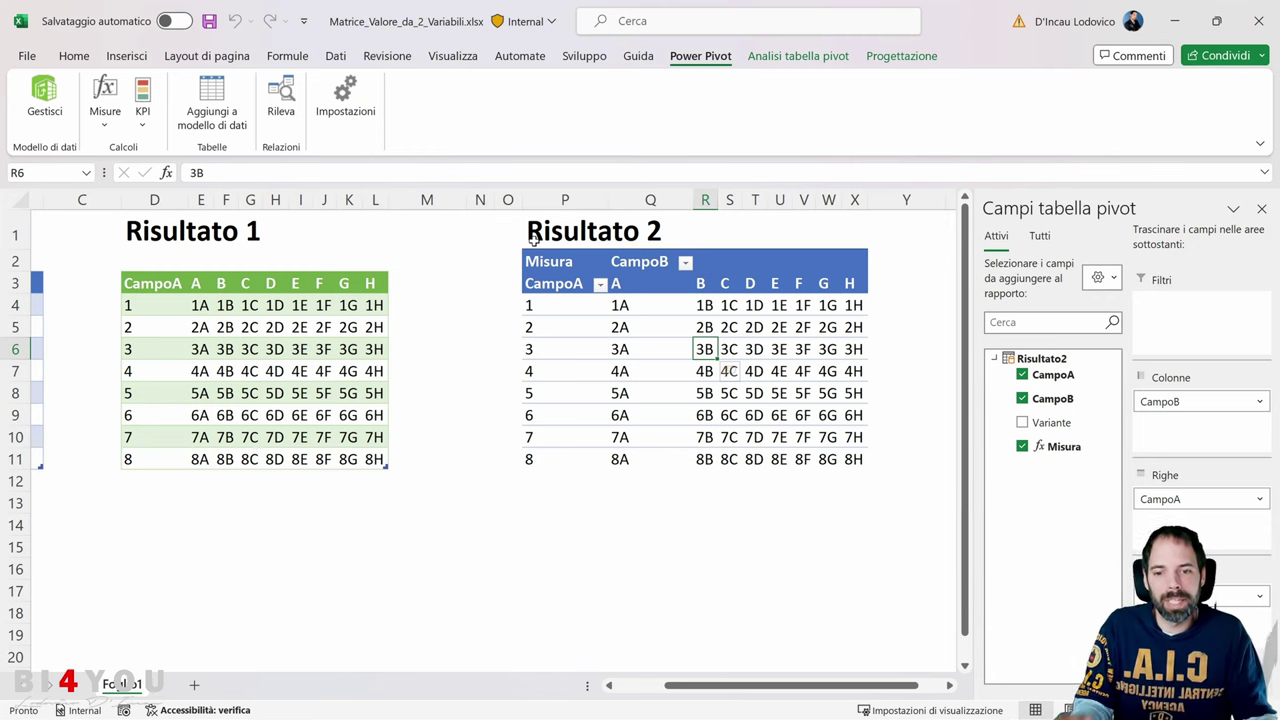
pyautogui.click(648, 688)
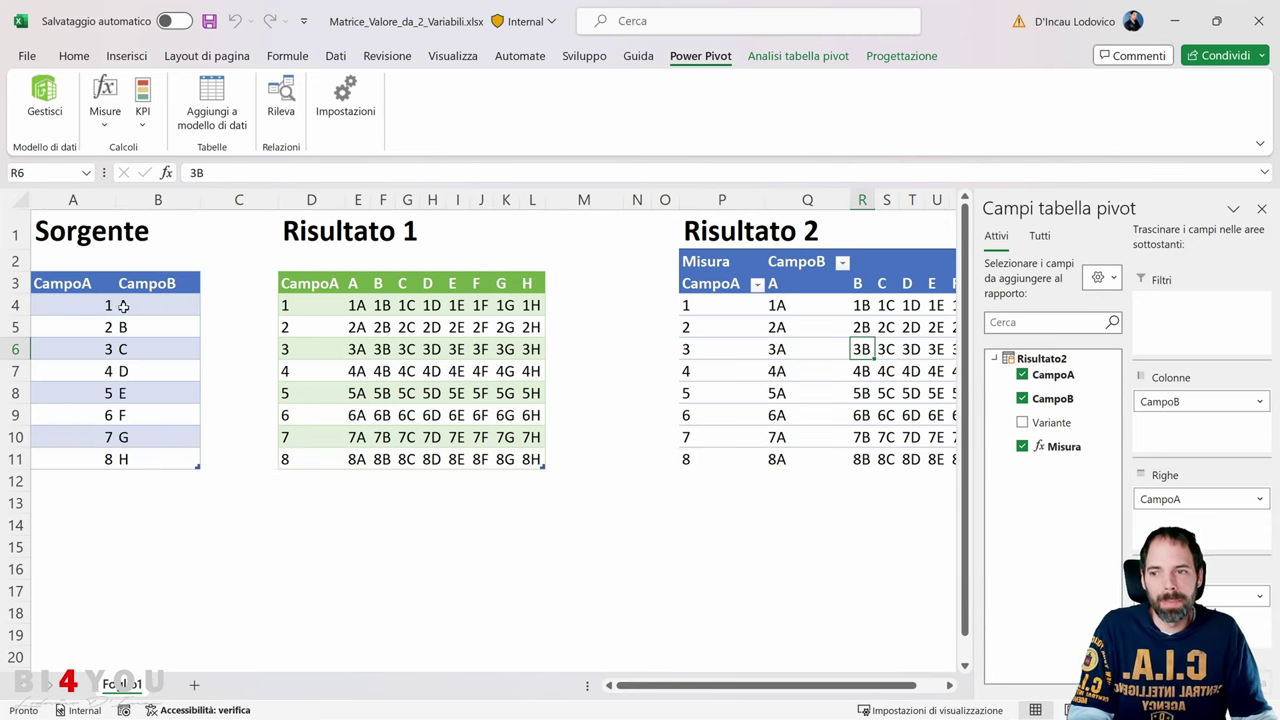
pyautogui.click(84, 286)
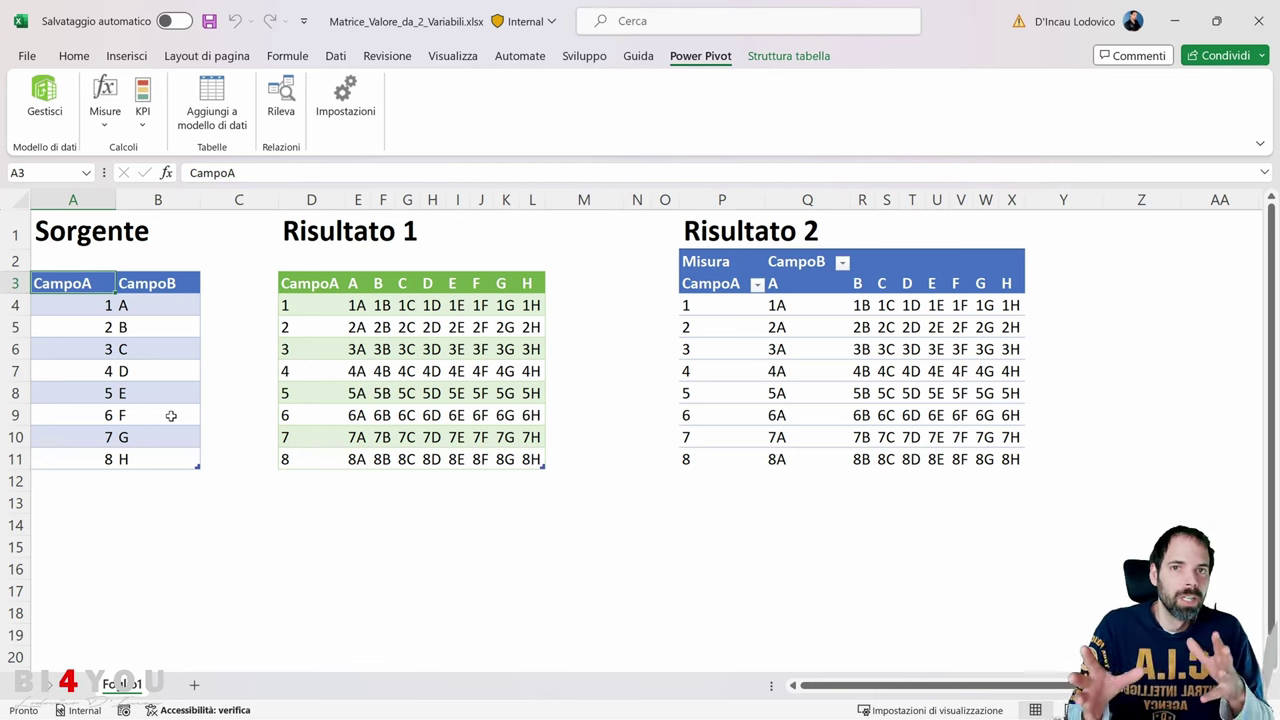